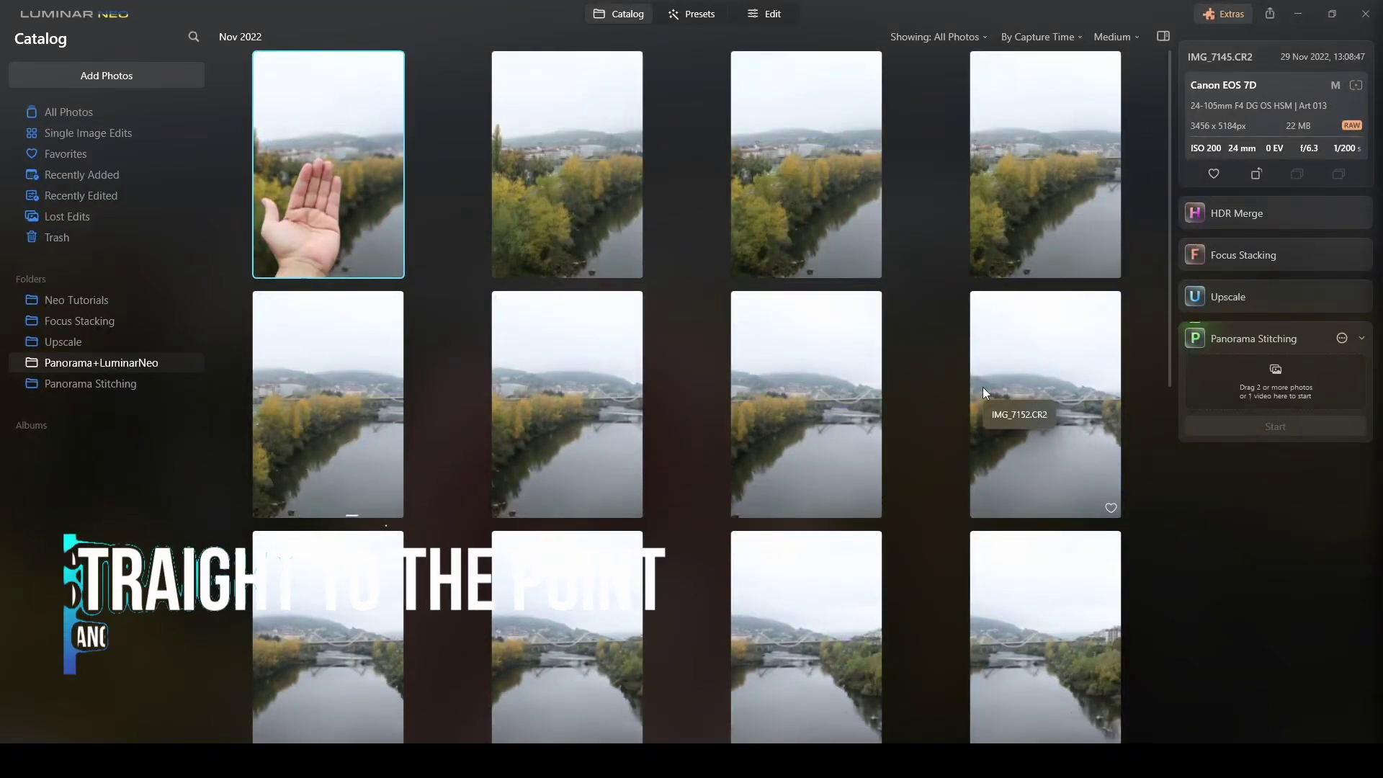
- Compare monthly and €99 yearly Pro pricing, then open the 'All existing and future Extensions' details
left_click(552, 177)
scroll(662, 292, "down", 4)
scroll(662, 298, "down", 2)
scroll(639, 327, "up", 5)
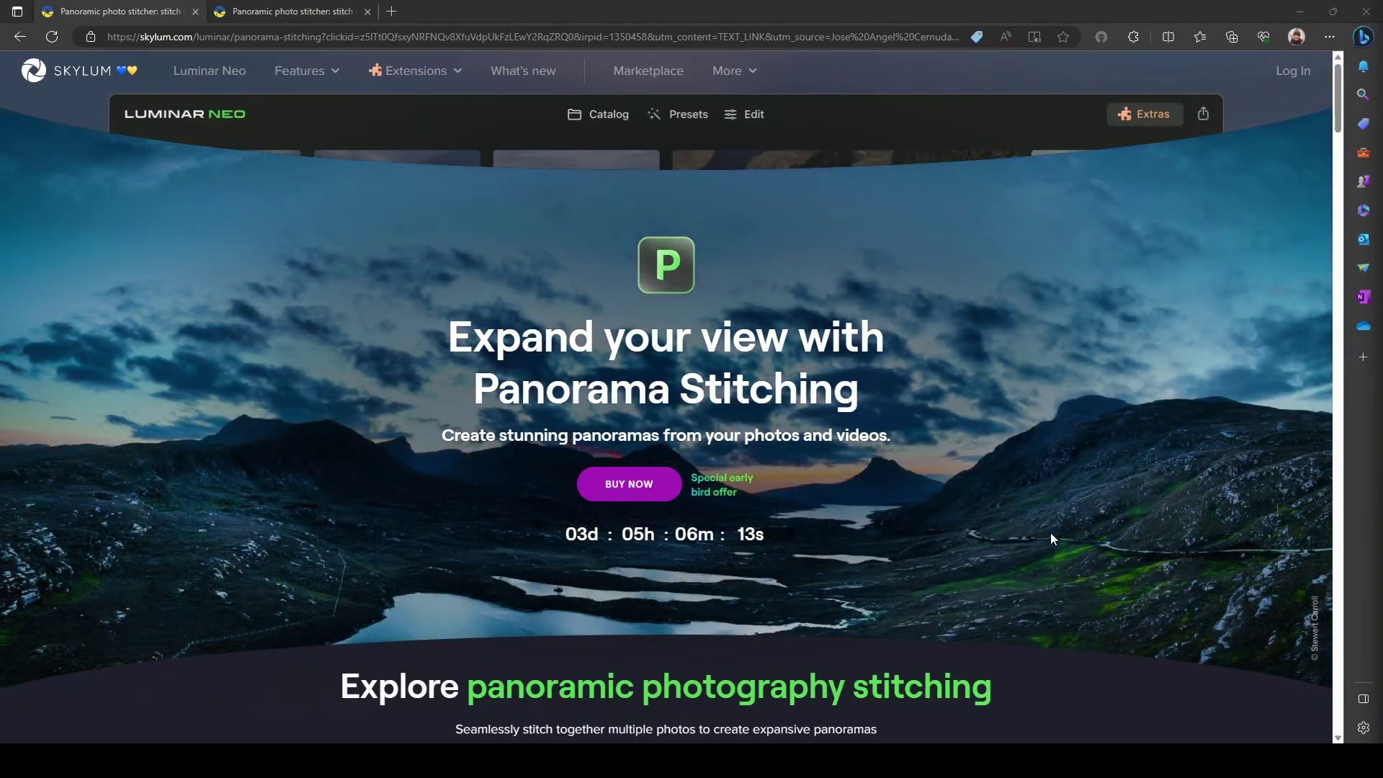
scroll(734, 458, "down", 10)
scroll(988, 472, "down", 10)
scroll(987, 472, "down", 3)
scroll(1152, 472, "down", 1)
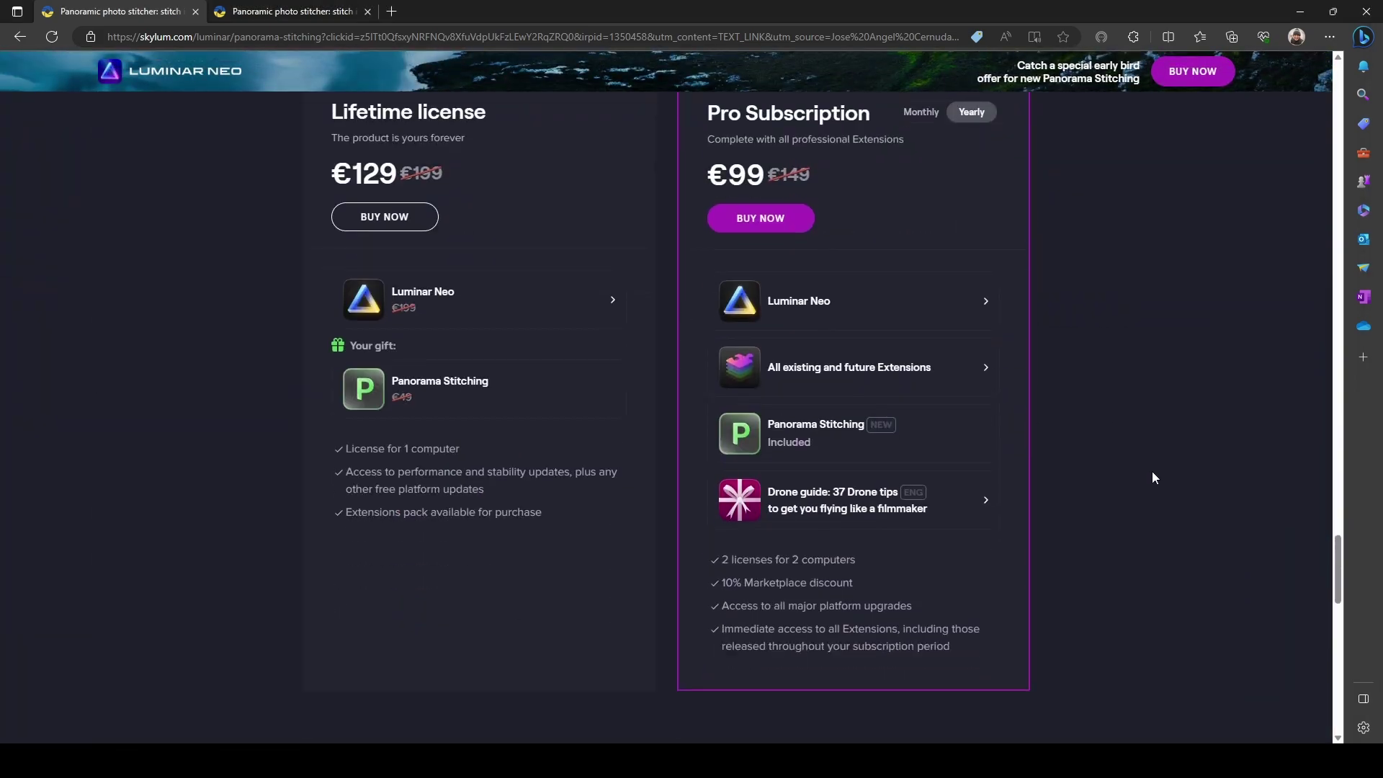
left_click_drag(1338, 566, 1338, 561)
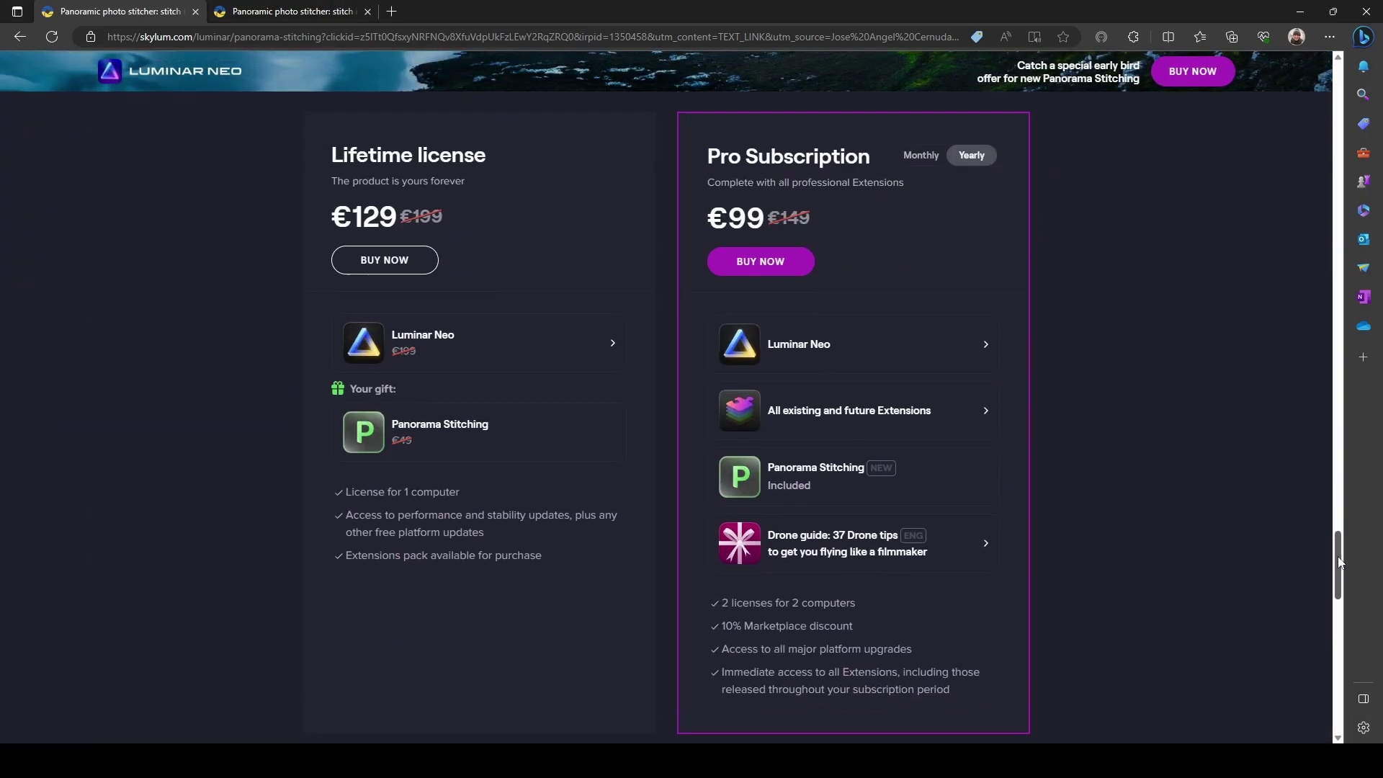
left_click(911, 156)
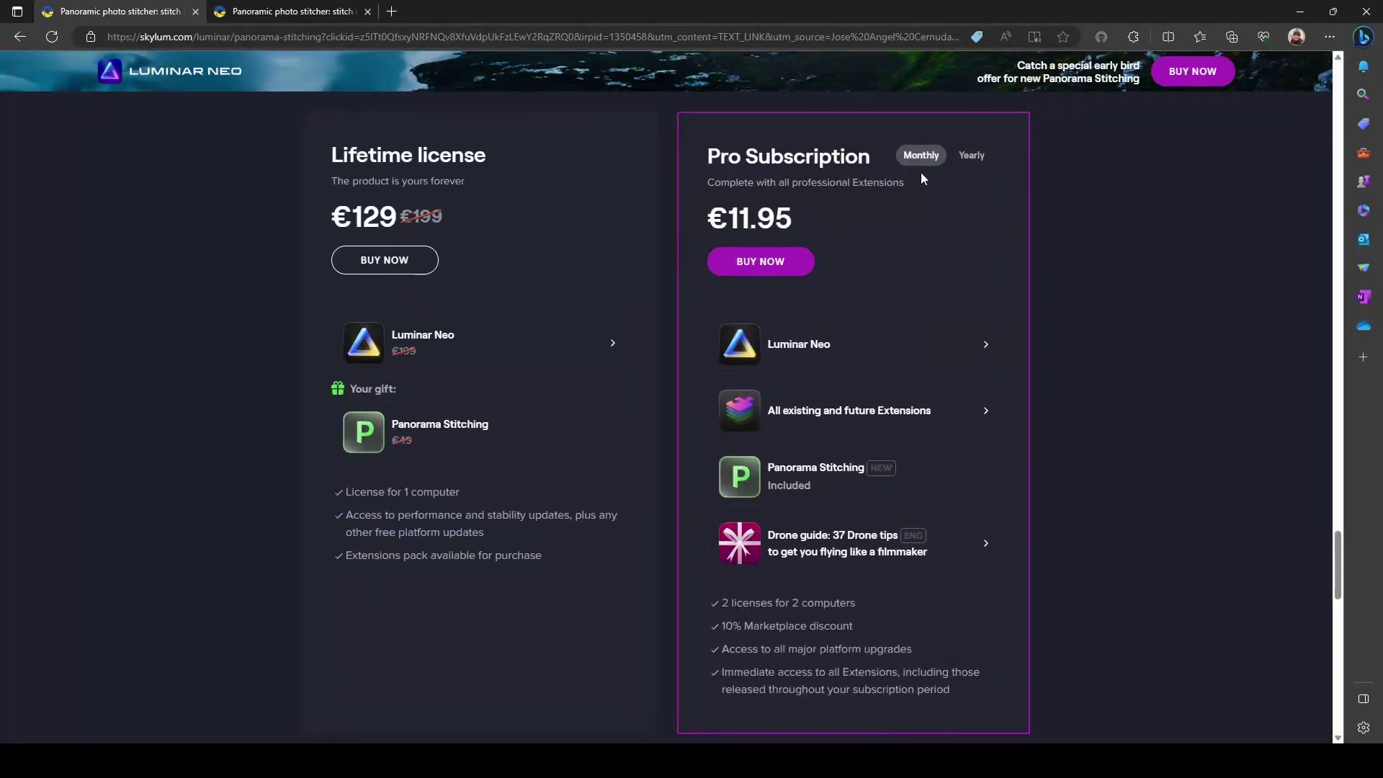
left_click(971, 156)
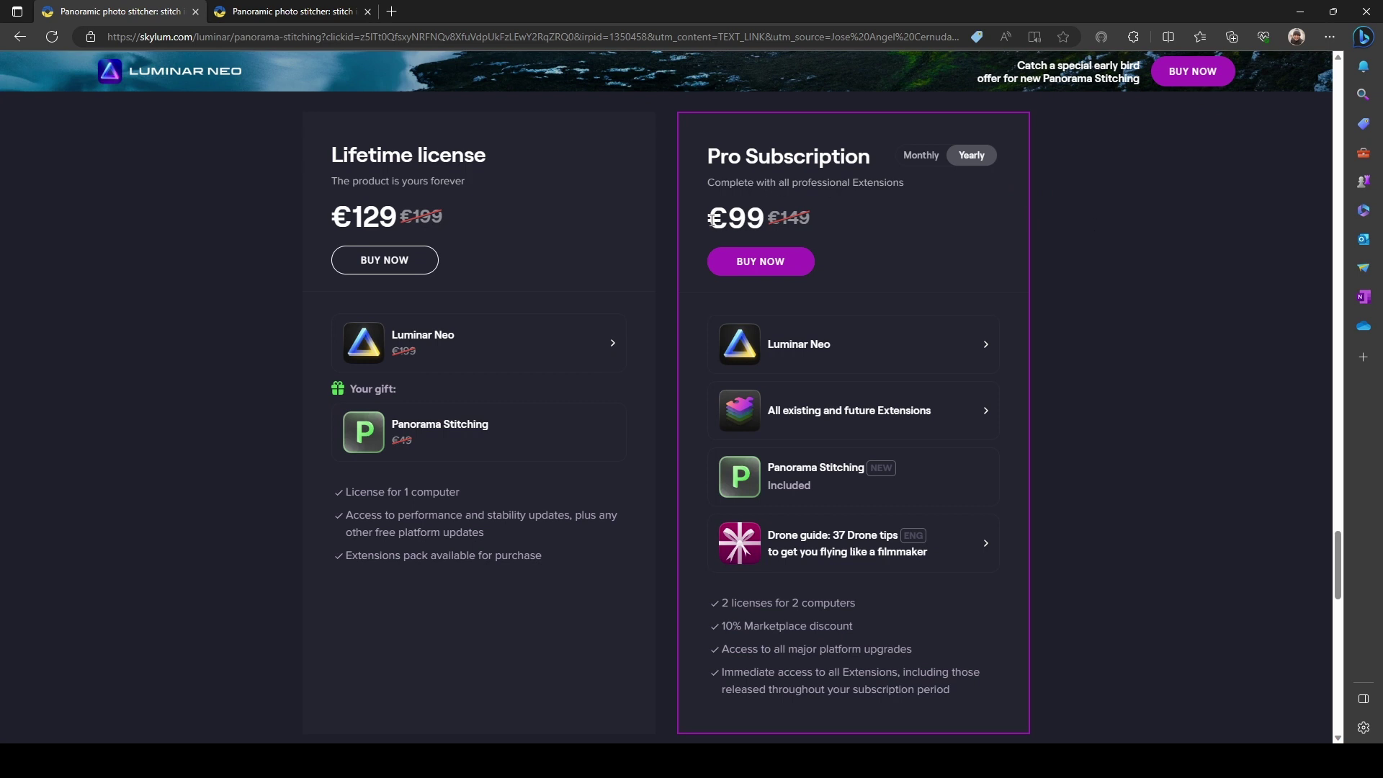
left_click_drag(707, 220, 766, 221)
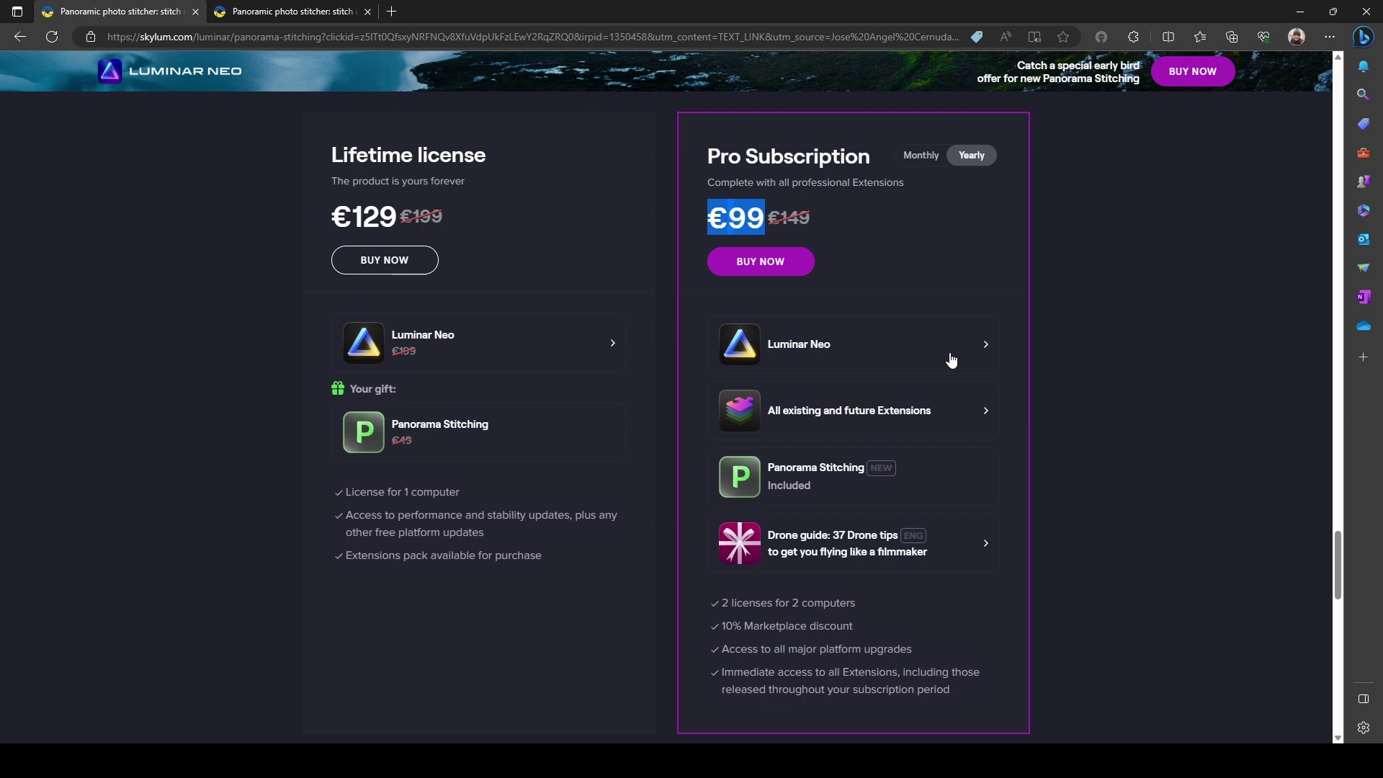
left_click(987, 426)
scroll(988, 418, "down", 3)
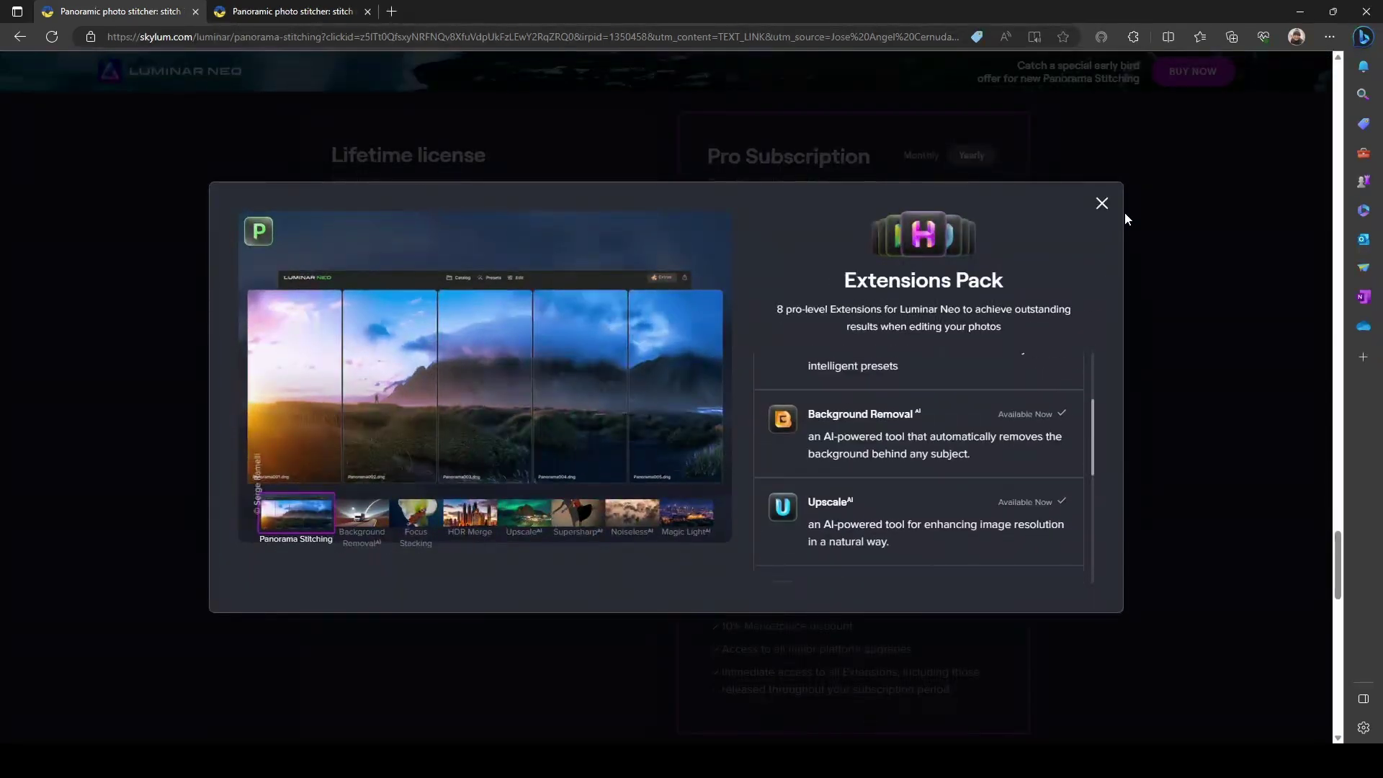
- Close the Extensions Pack modal to return to the €99 yearly Pro plan
left_click(1102, 203)
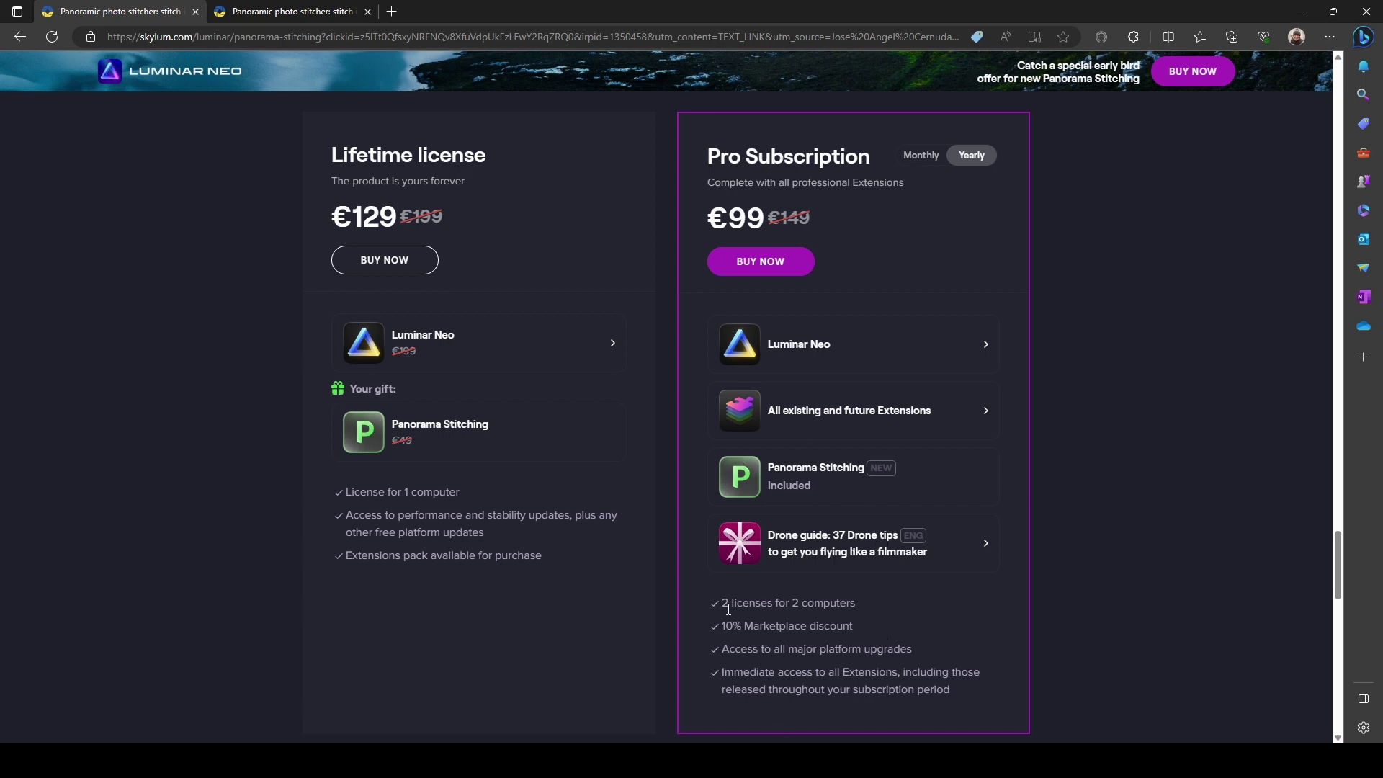
left_click_drag(722, 603, 859, 605)
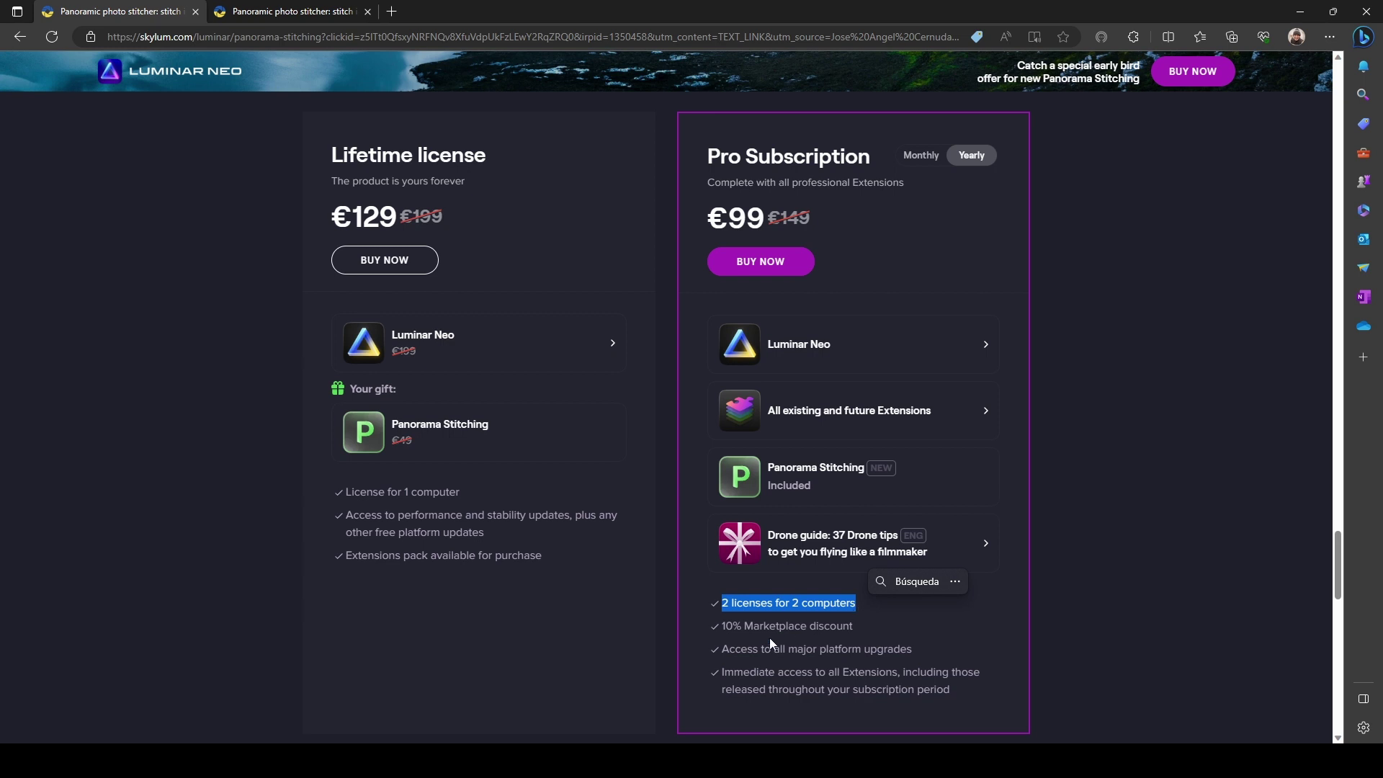
left_click(739, 626)
left_click_drag(726, 627, 861, 629)
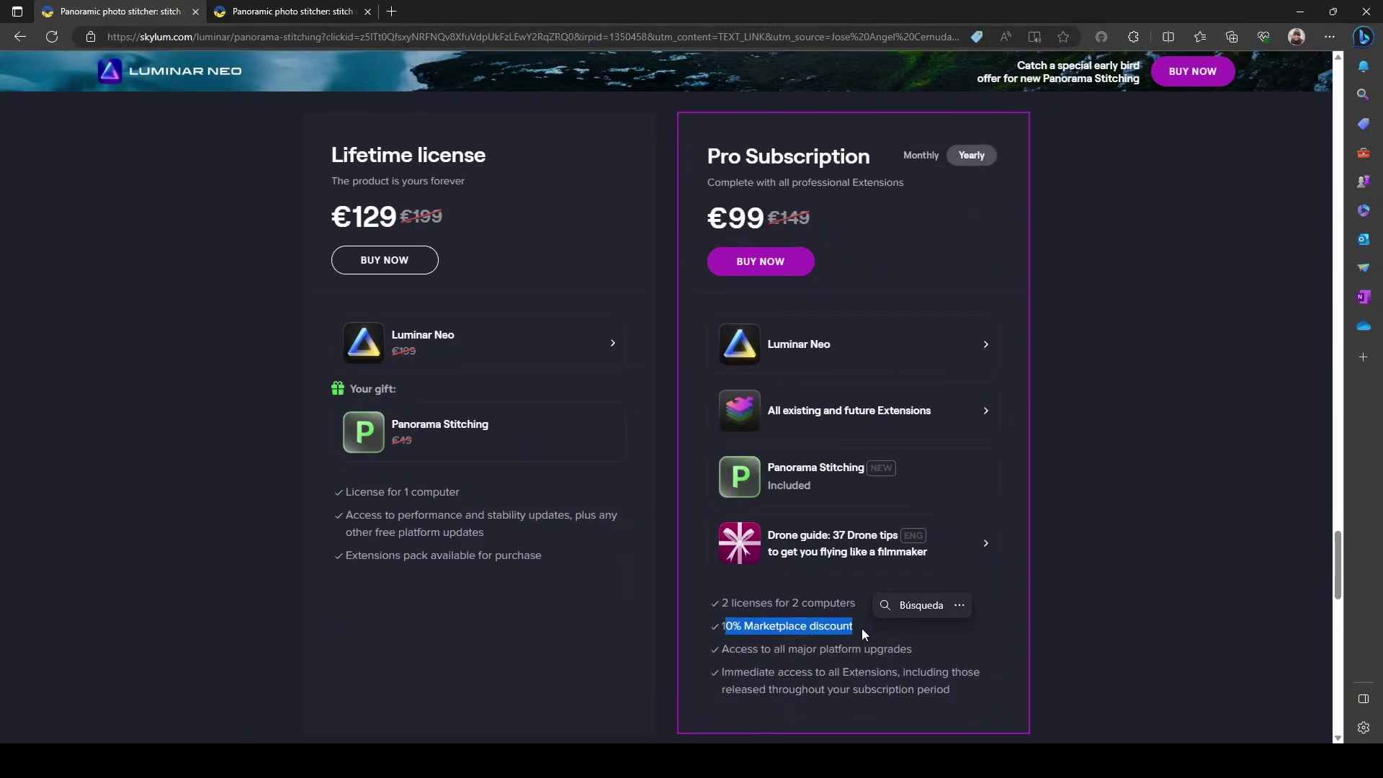
left_click(972, 653)
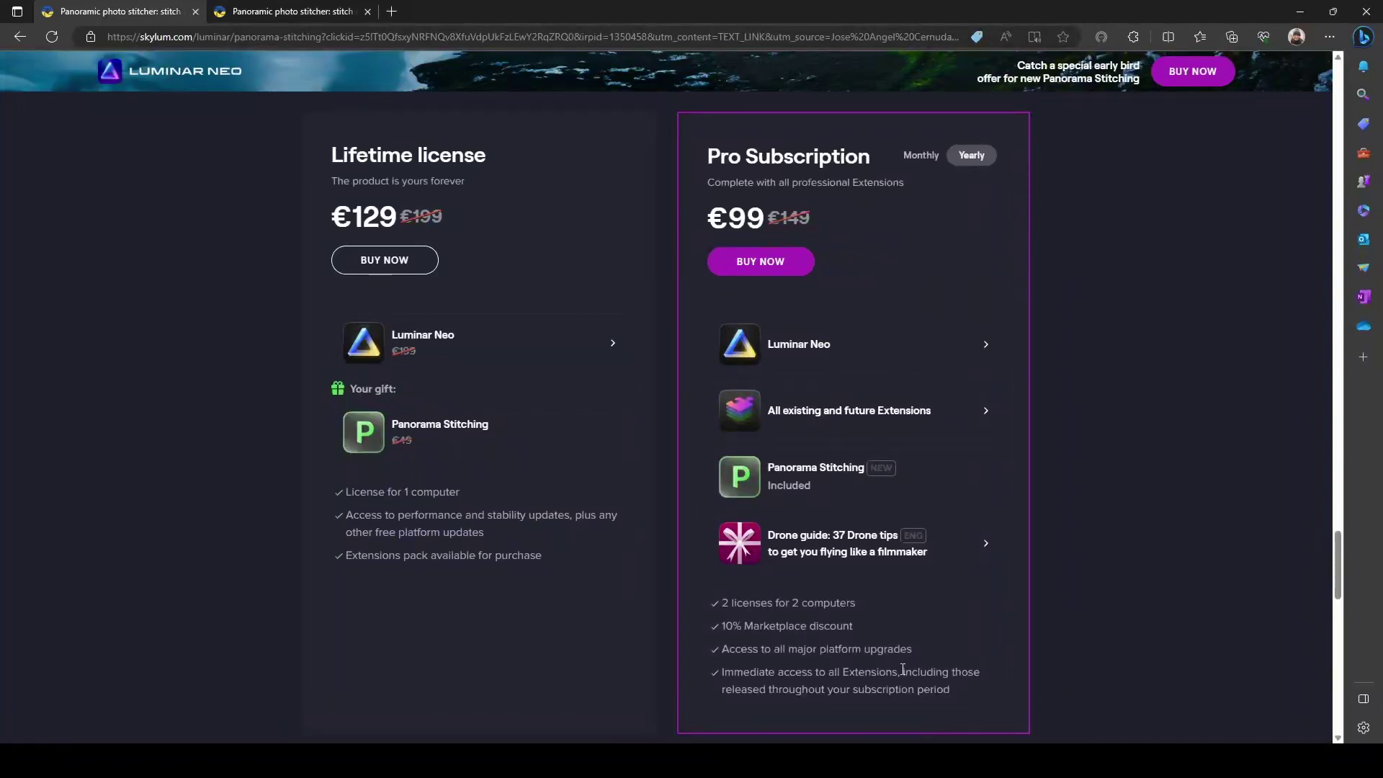
scroll(550, 340, "up", 1)
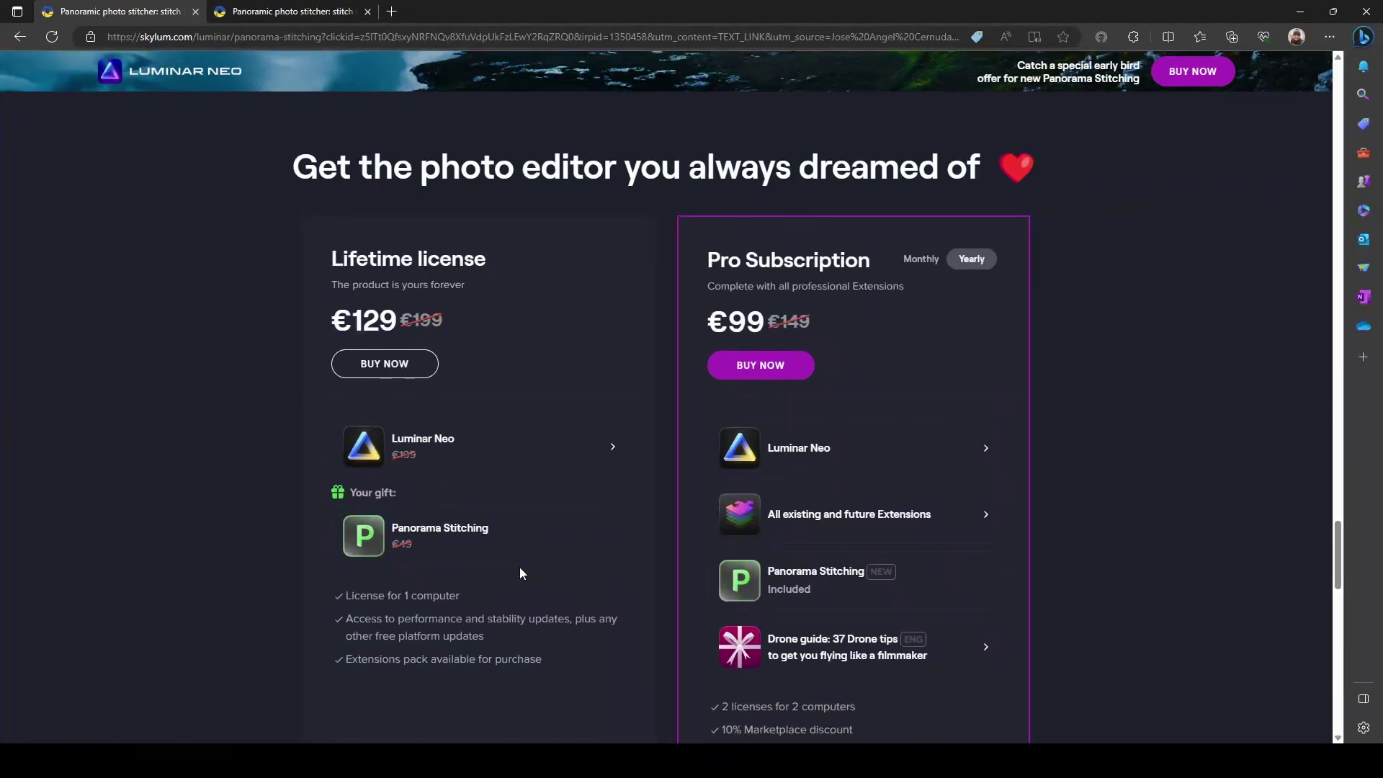
scroll(520, 571, "down", 1)
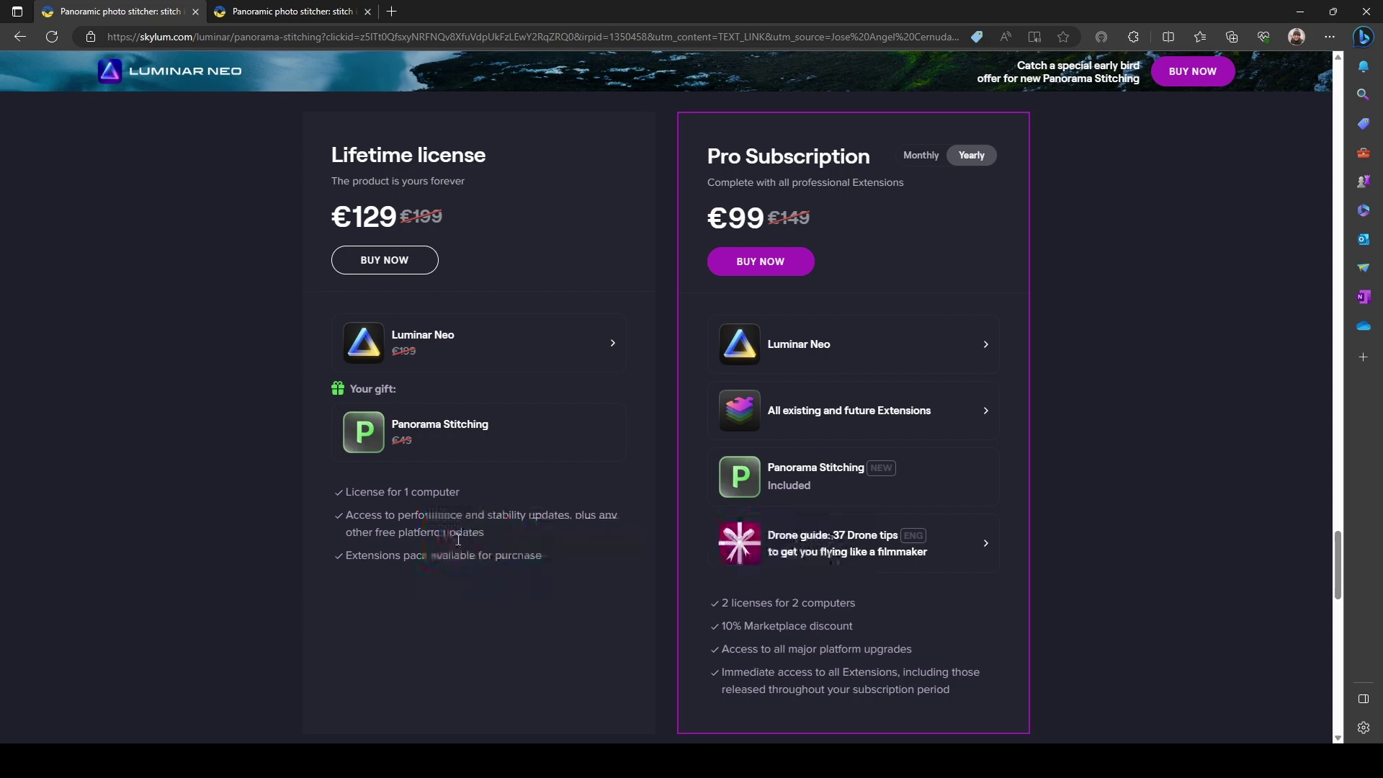
scroll(458, 541, "up", 2)
scroll(458, 546, "up", 5)
scroll(458, 546, "up", 5)
scroll(457, 546, "up", 2)
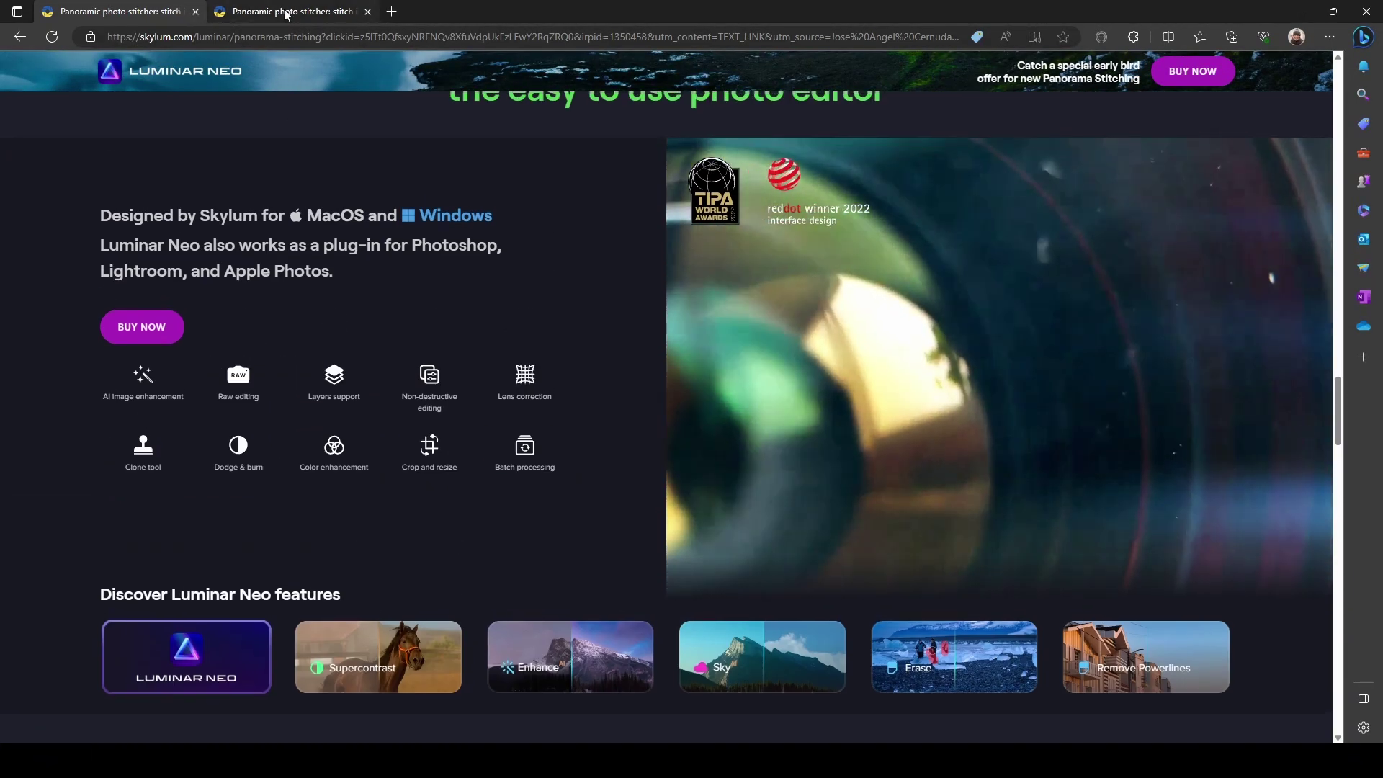
- On the second panorama stitching tab, highlight the €49, €39 and 79-per-year prices
left_click(285, 13)
scroll(1086, 386, "up", 5)
scroll(1086, 382, "up", 1)
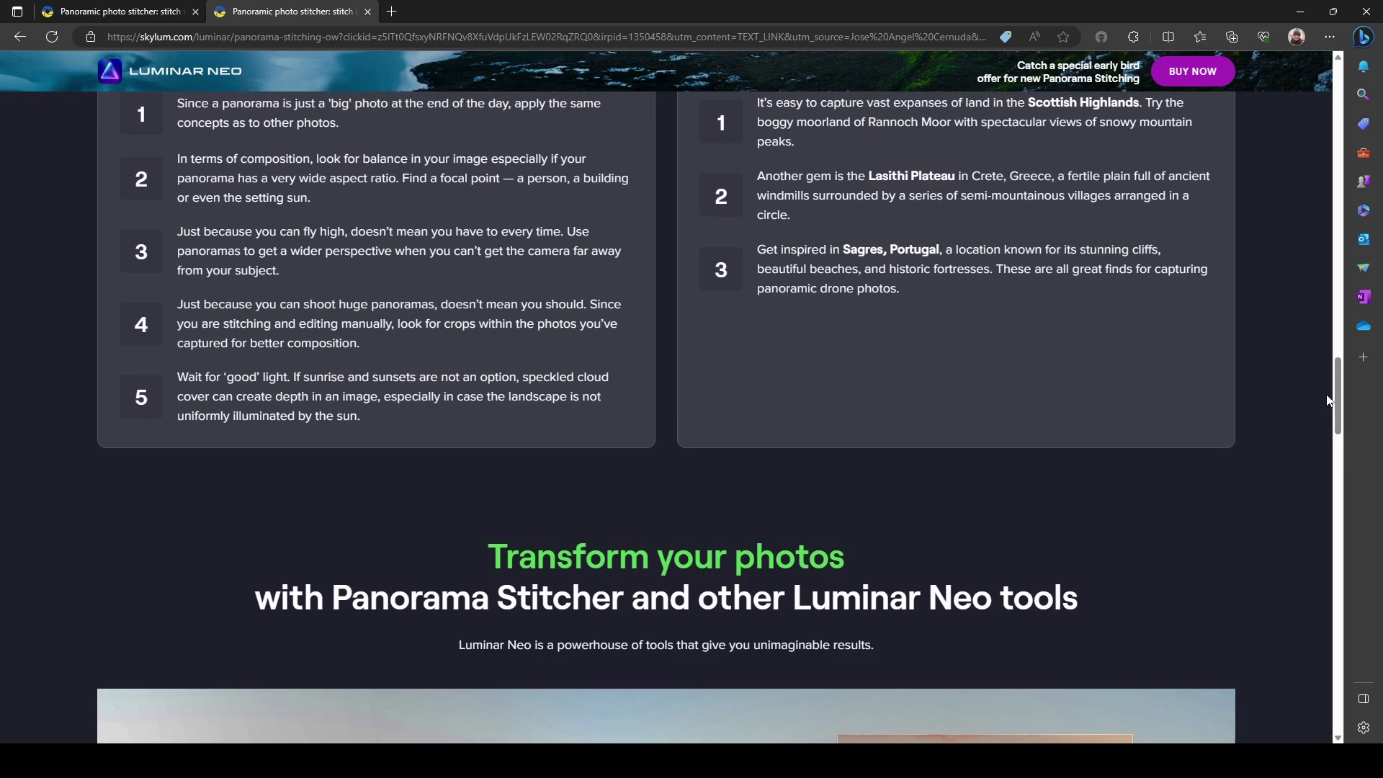
scroll(851, 429, "down", 10)
scroll(852, 430, "down", 5)
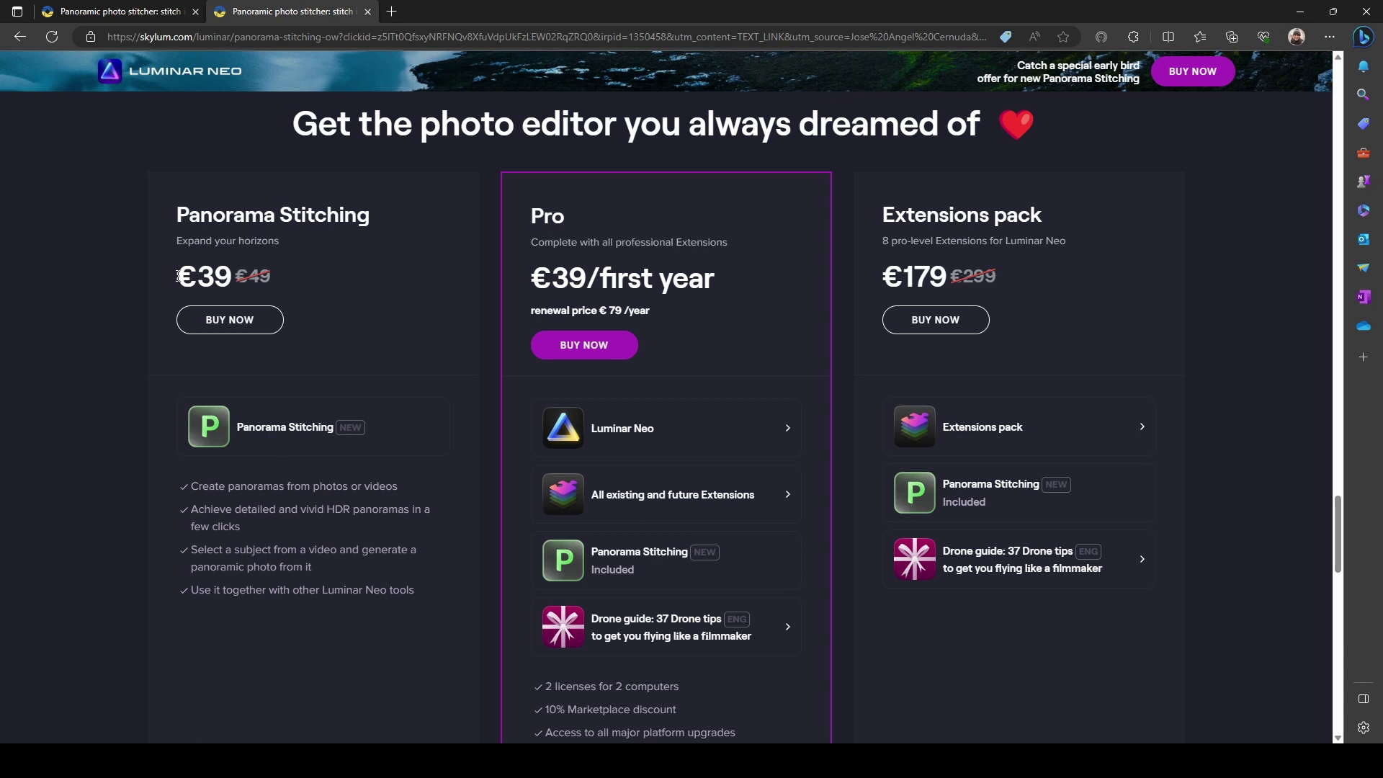
left_click_drag(236, 276, 271, 276)
left_click_drag(532, 278, 583, 281)
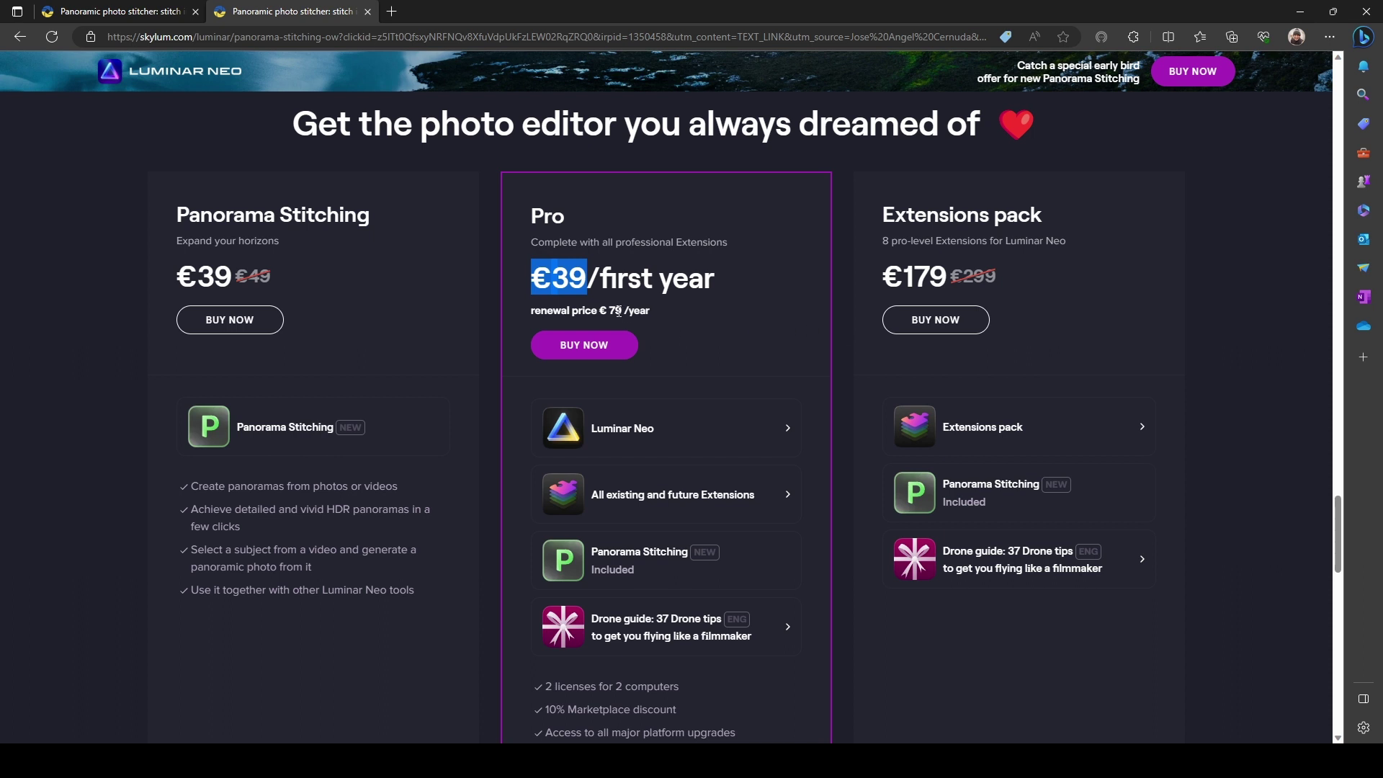
left_click_drag(611, 312, 651, 312)
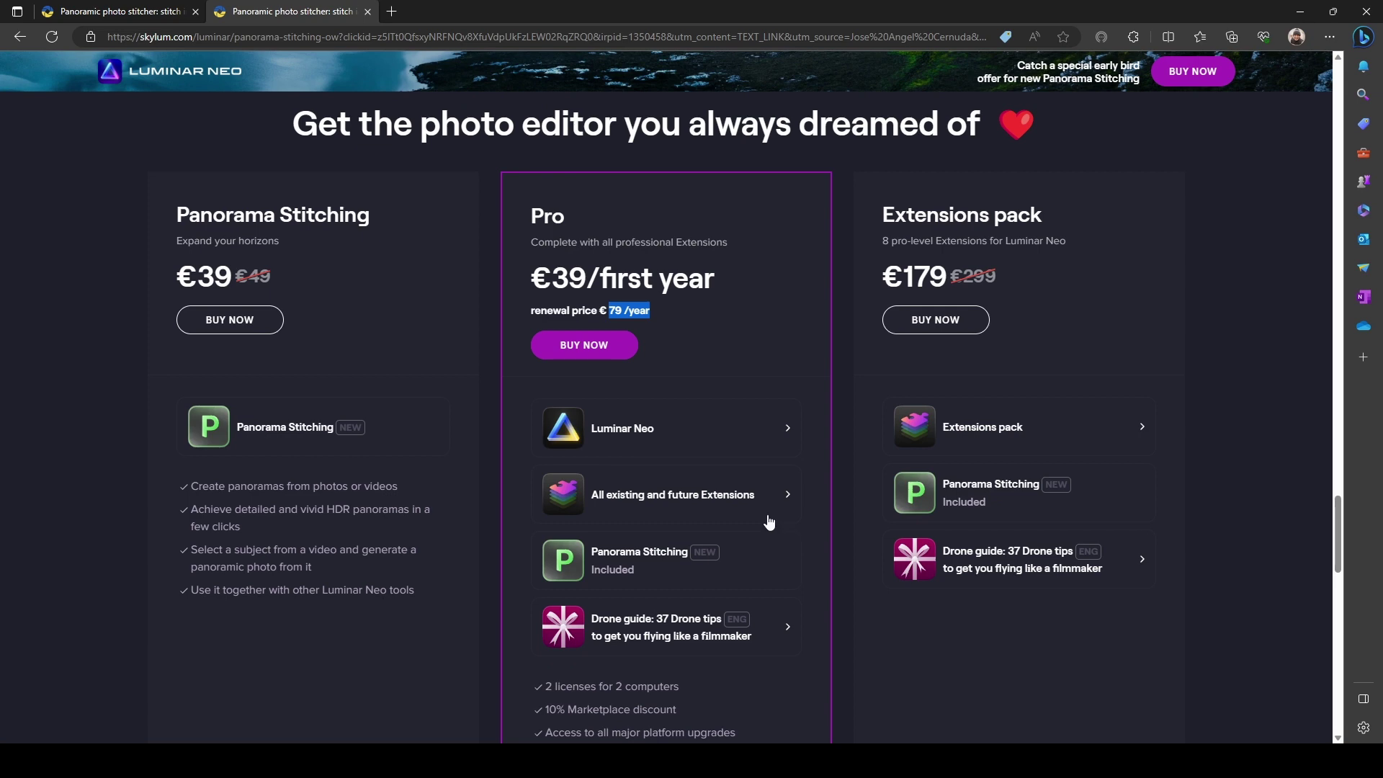
scroll(658, 557, "down", 2)
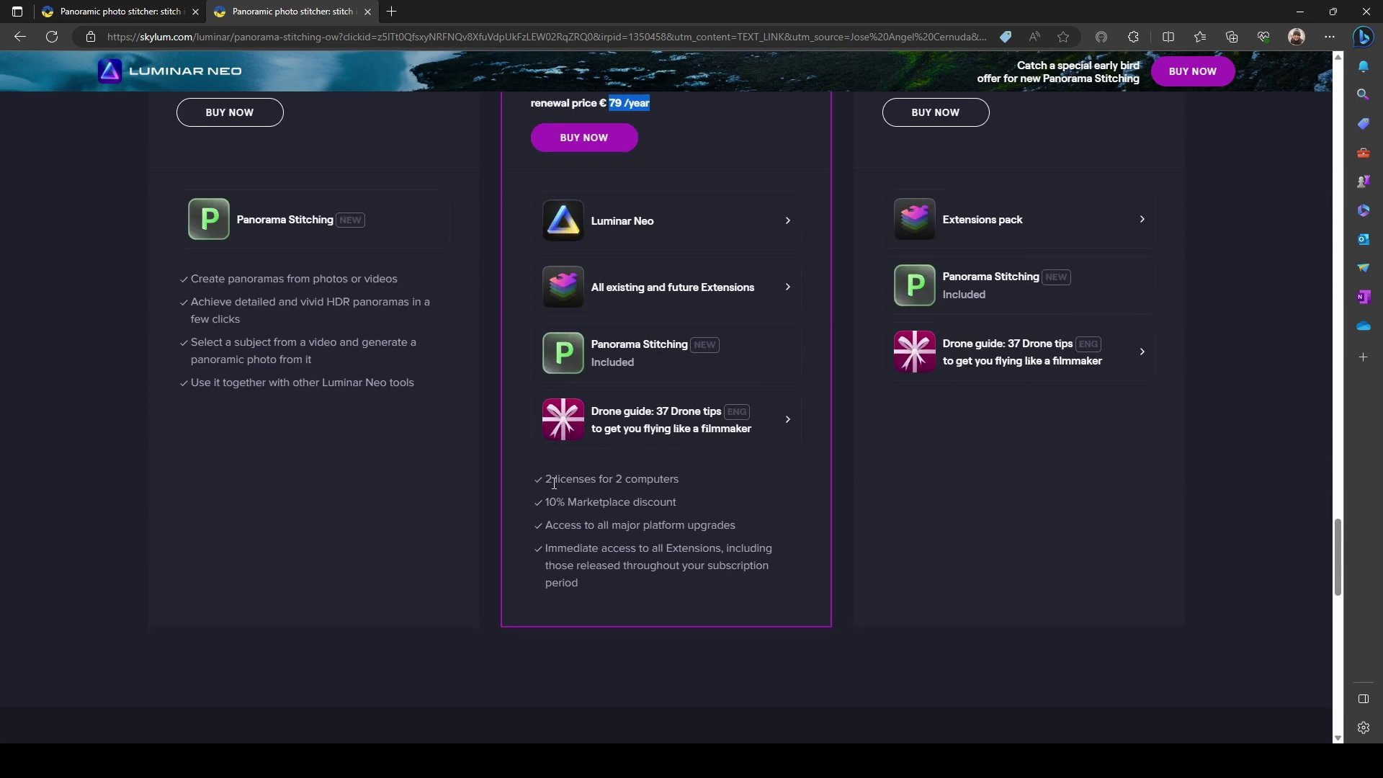
scroll(659, 464, "up", 2)
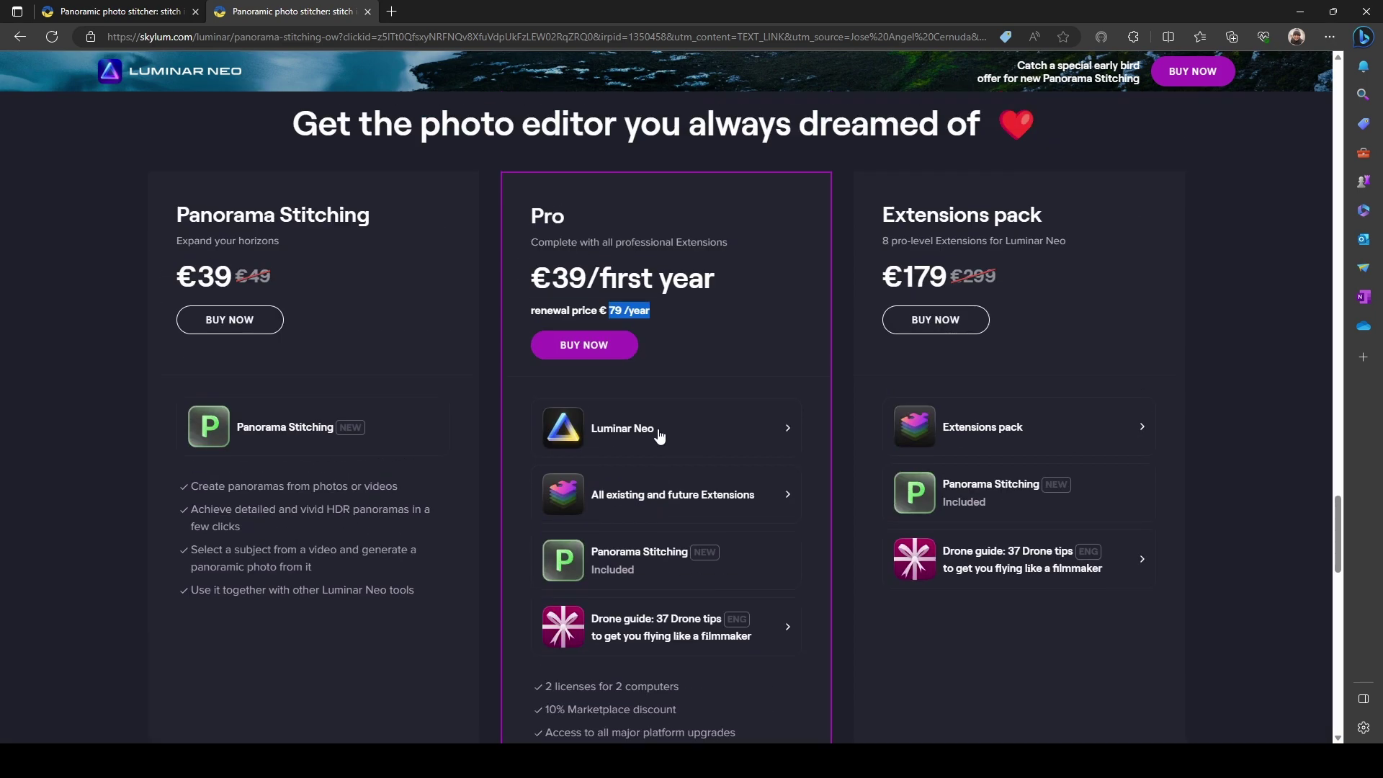
left_click_drag(532, 279, 588, 281)
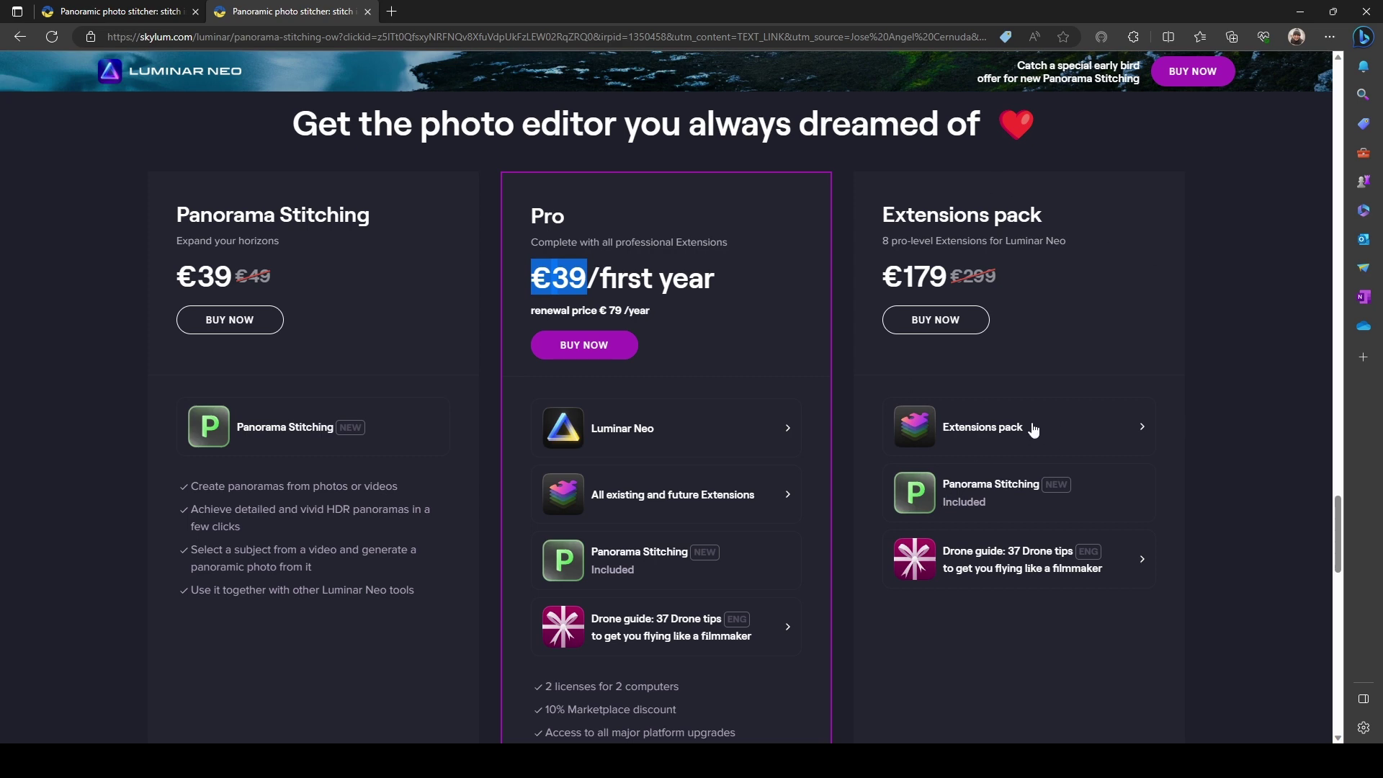
- Open the Extensions pack details and close them again
left_click(1128, 442)
scroll(969, 400, "down", 3)
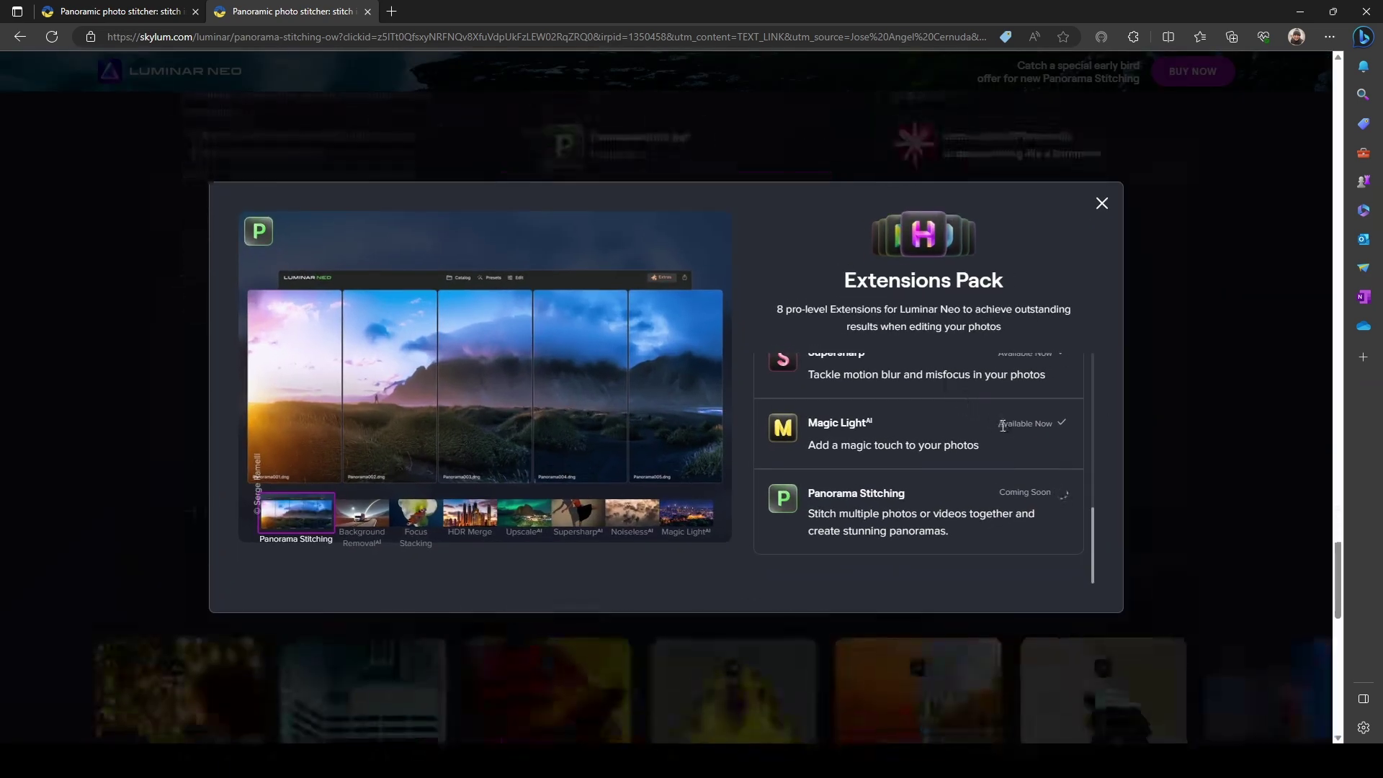
scroll(1041, 332, "up", 2)
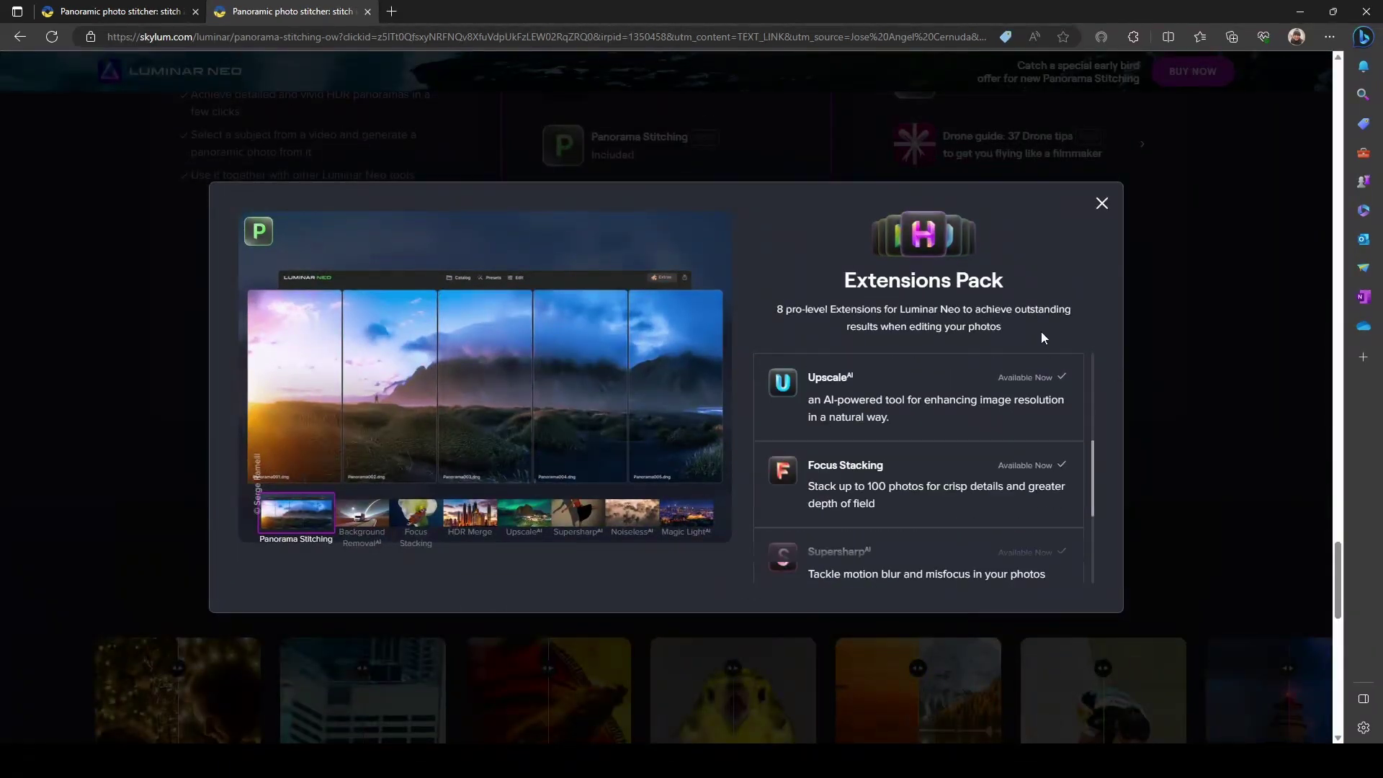
left_click(1102, 203)
scroll(1077, 353, "up", 3)
scroll(973, 367, "up", 1)
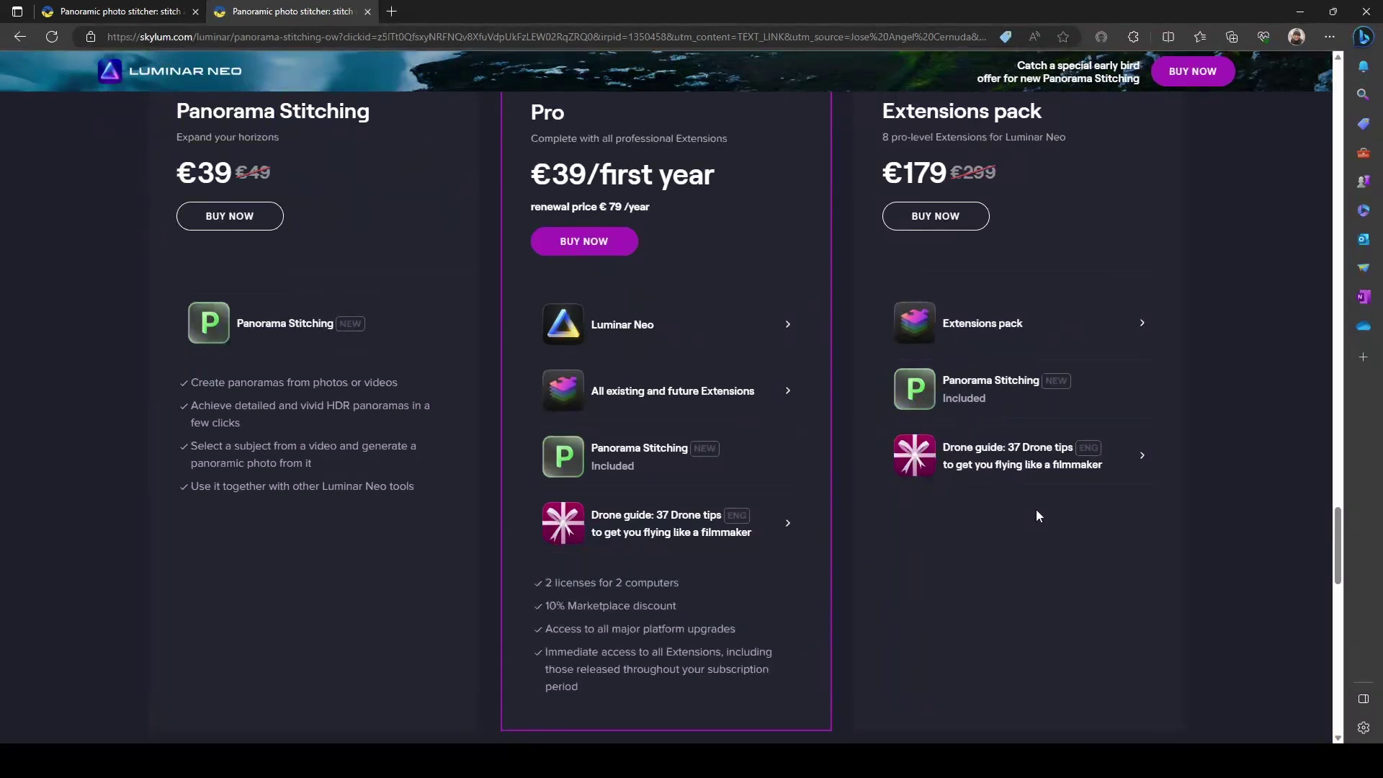
scroll(1036, 516, "up", 2)
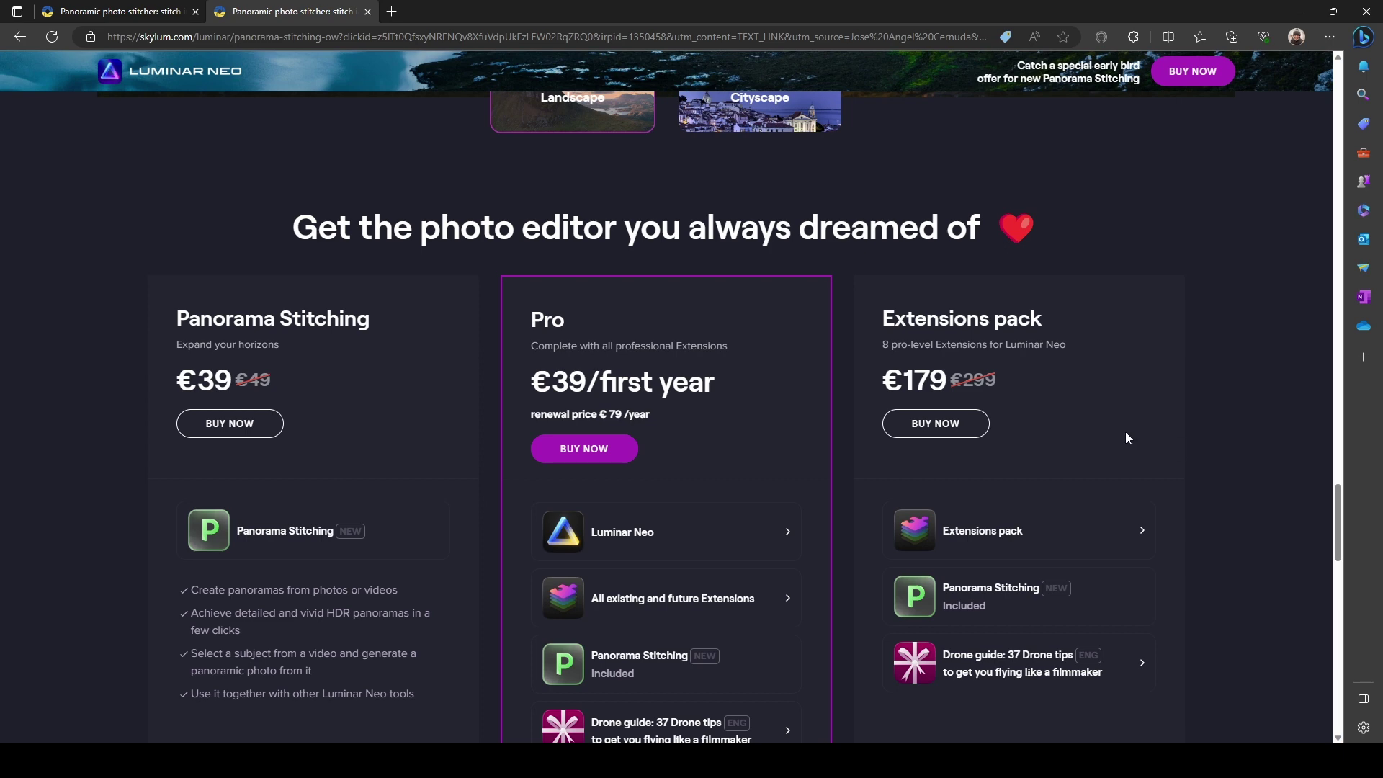
scroll(1152, 427, "down", 2)
scroll(1152, 434, "up", 2)
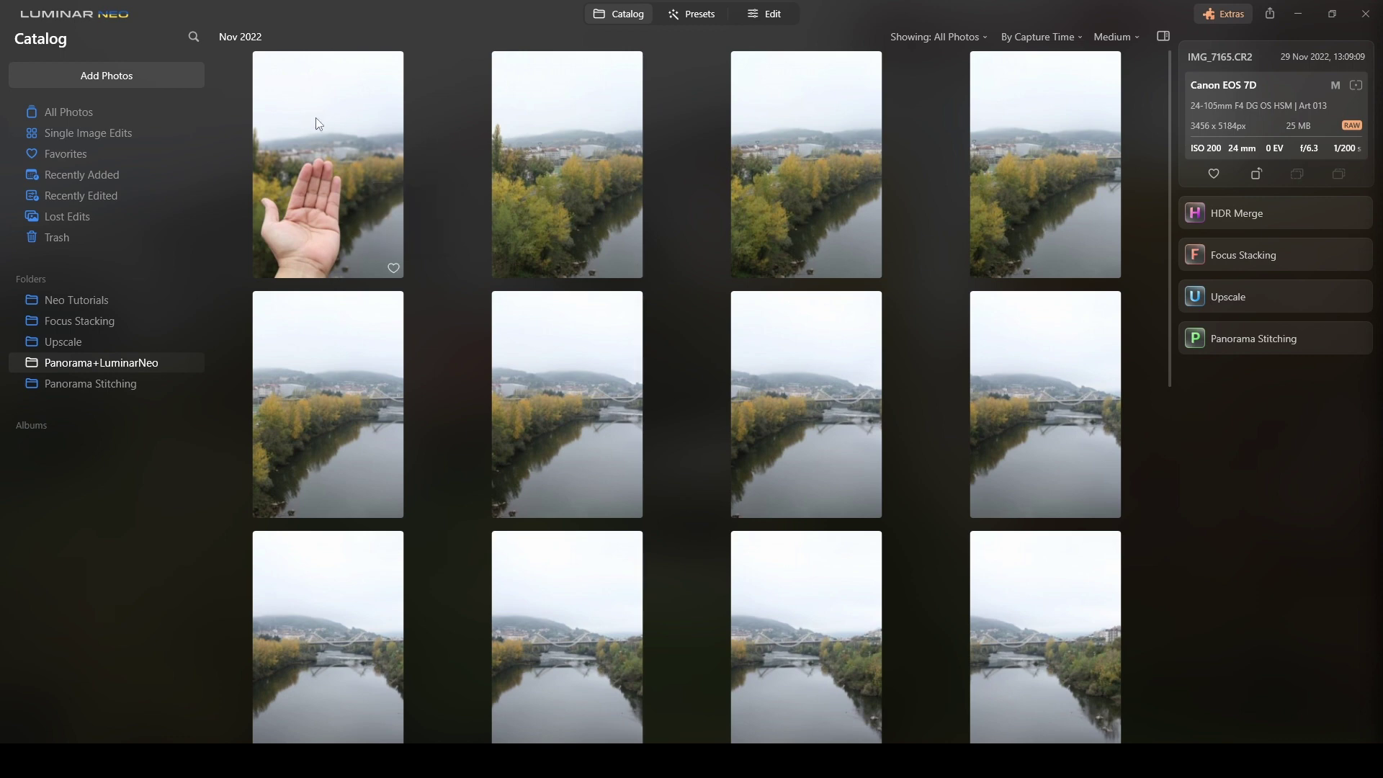
scroll(685, 293, "down", 8)
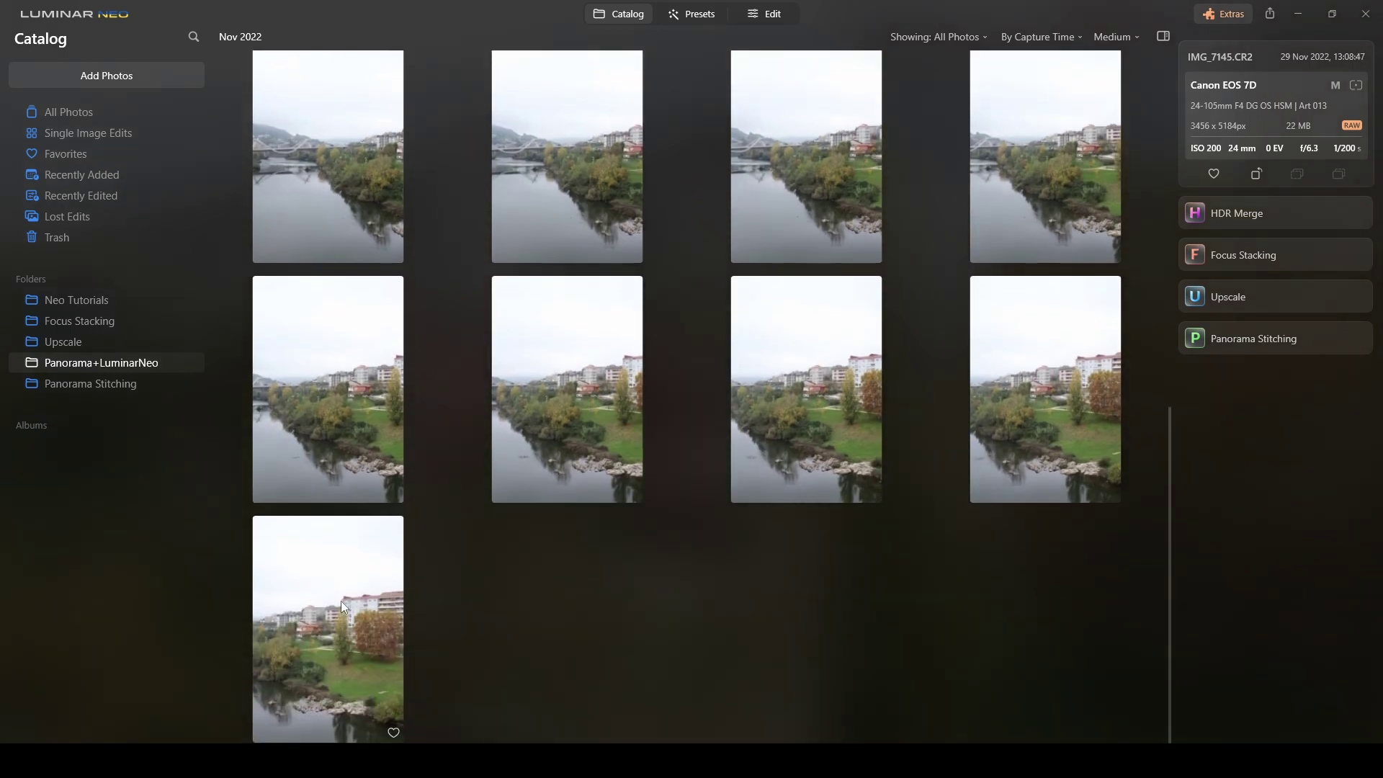
- Select all 20 river photos in the catalog
left_click(341, 601, "shift")
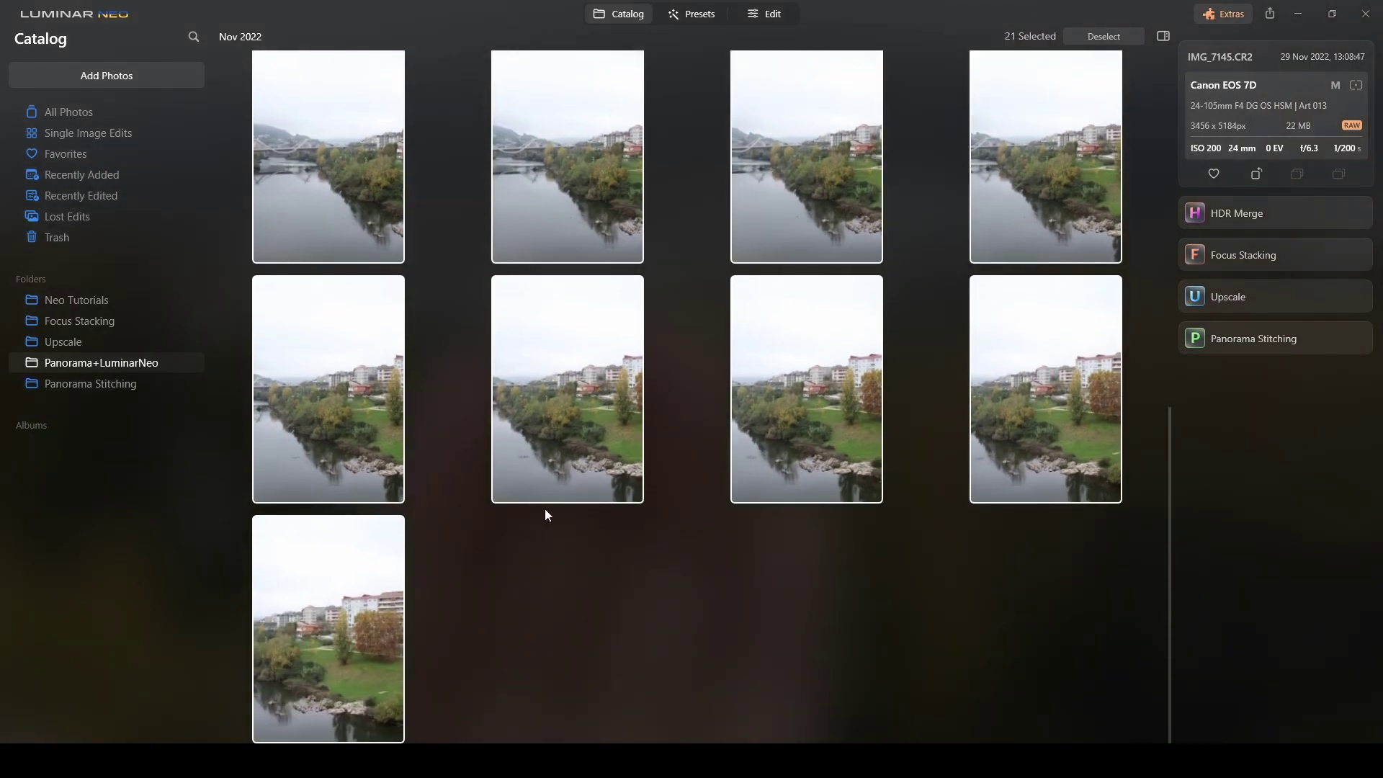
scroll(545, 508, "up", 8)
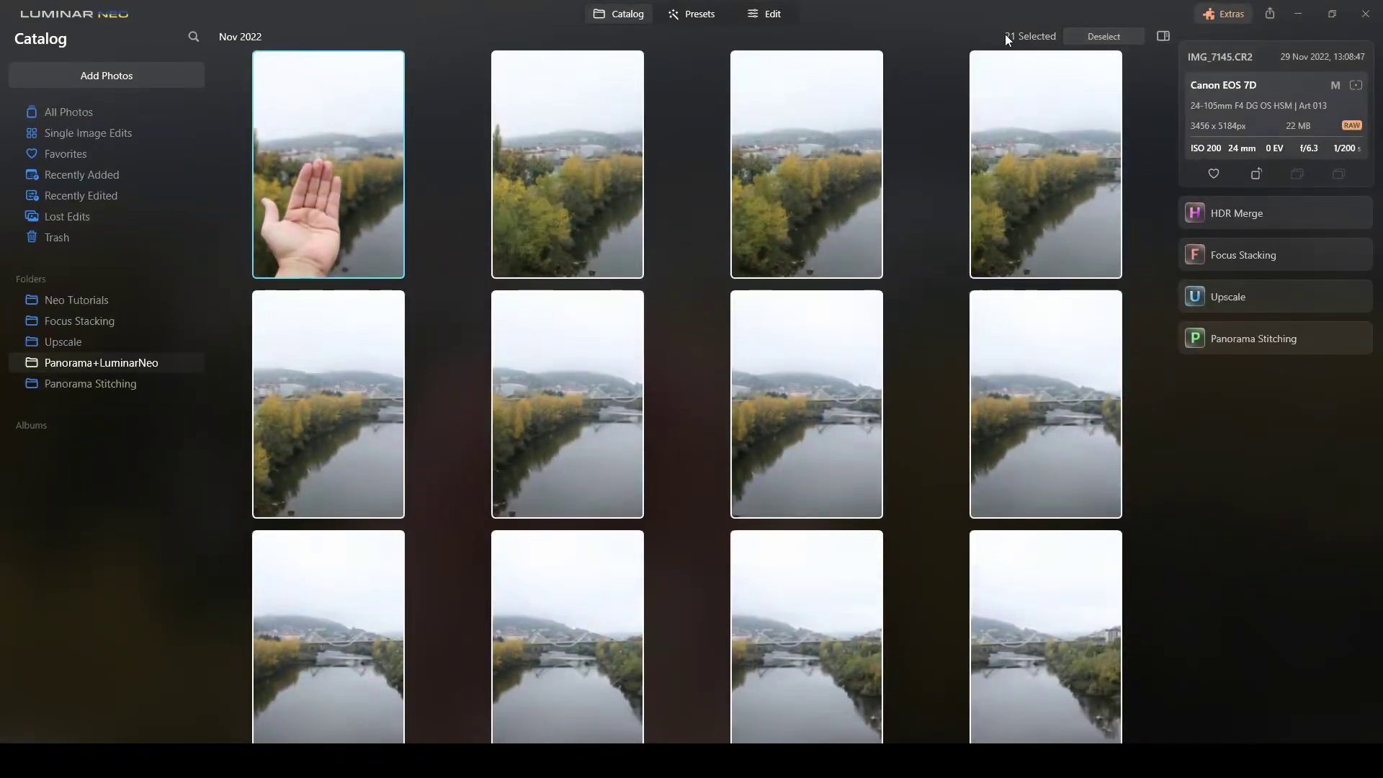
left_click(343, 151)
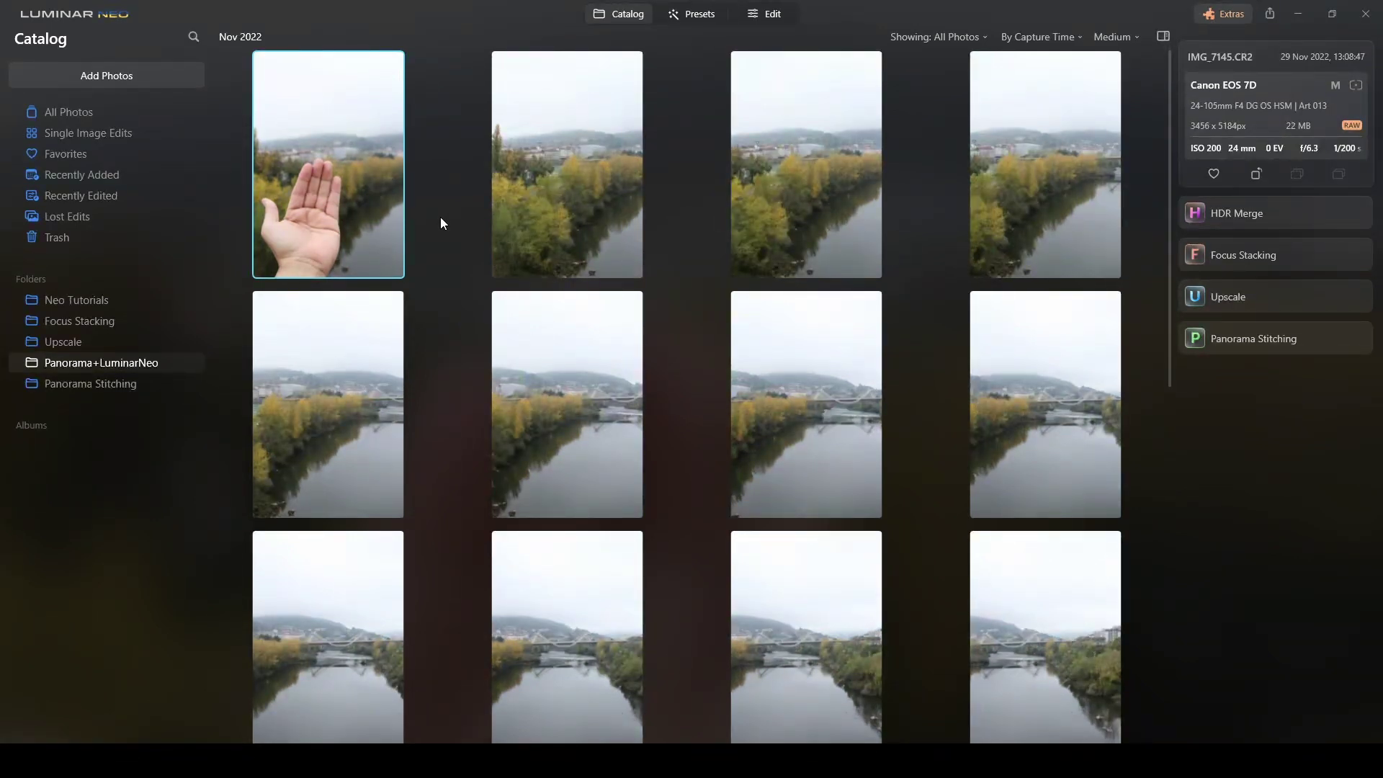
key("Right")
scroll(948, 335, "down", 5)
scroll(929, 405, "down", 5)
scroll(928, 405, "down", 3)
mouse_move(328, 629)
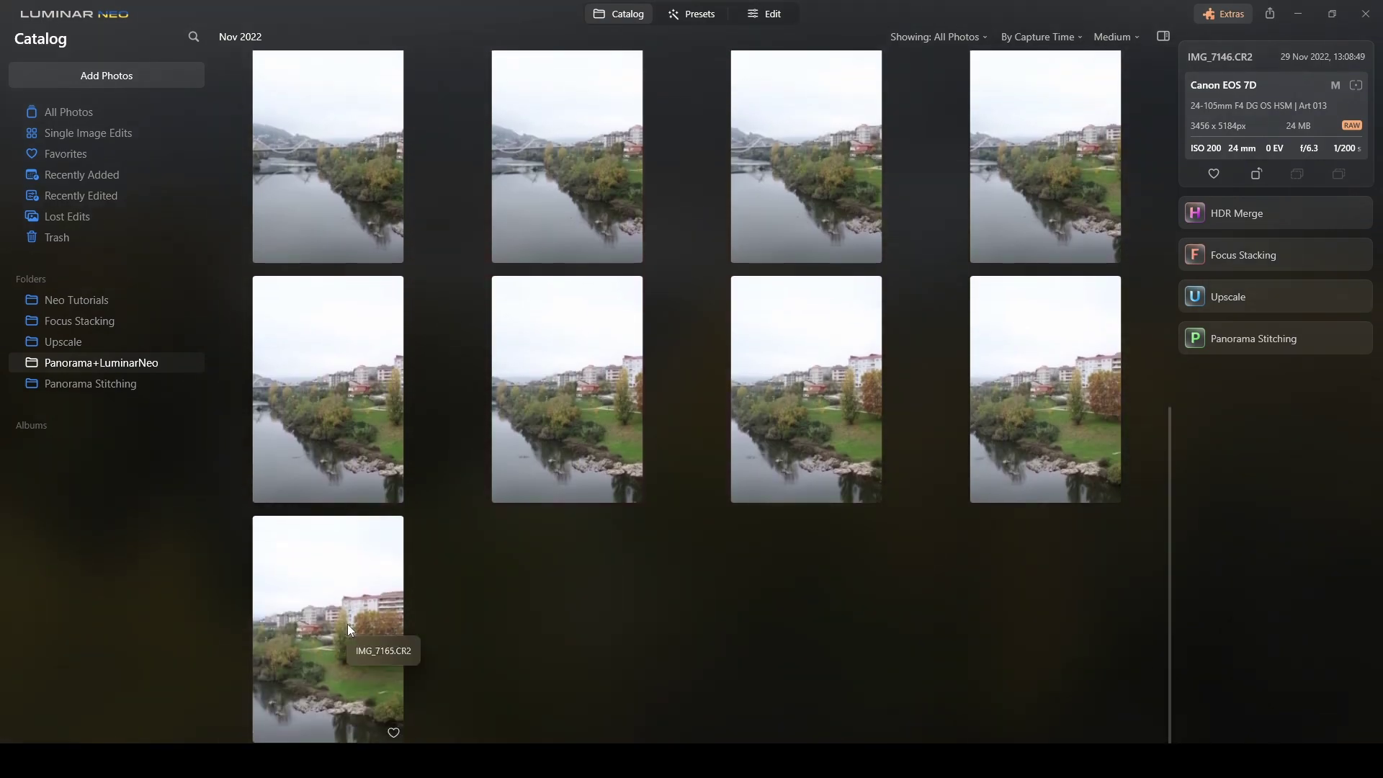
key("ctrl+a")
scroll(663, 574, "up", 10)
scroll(663, 574, "up", 5)
scroll(662, 574, "up", 2)
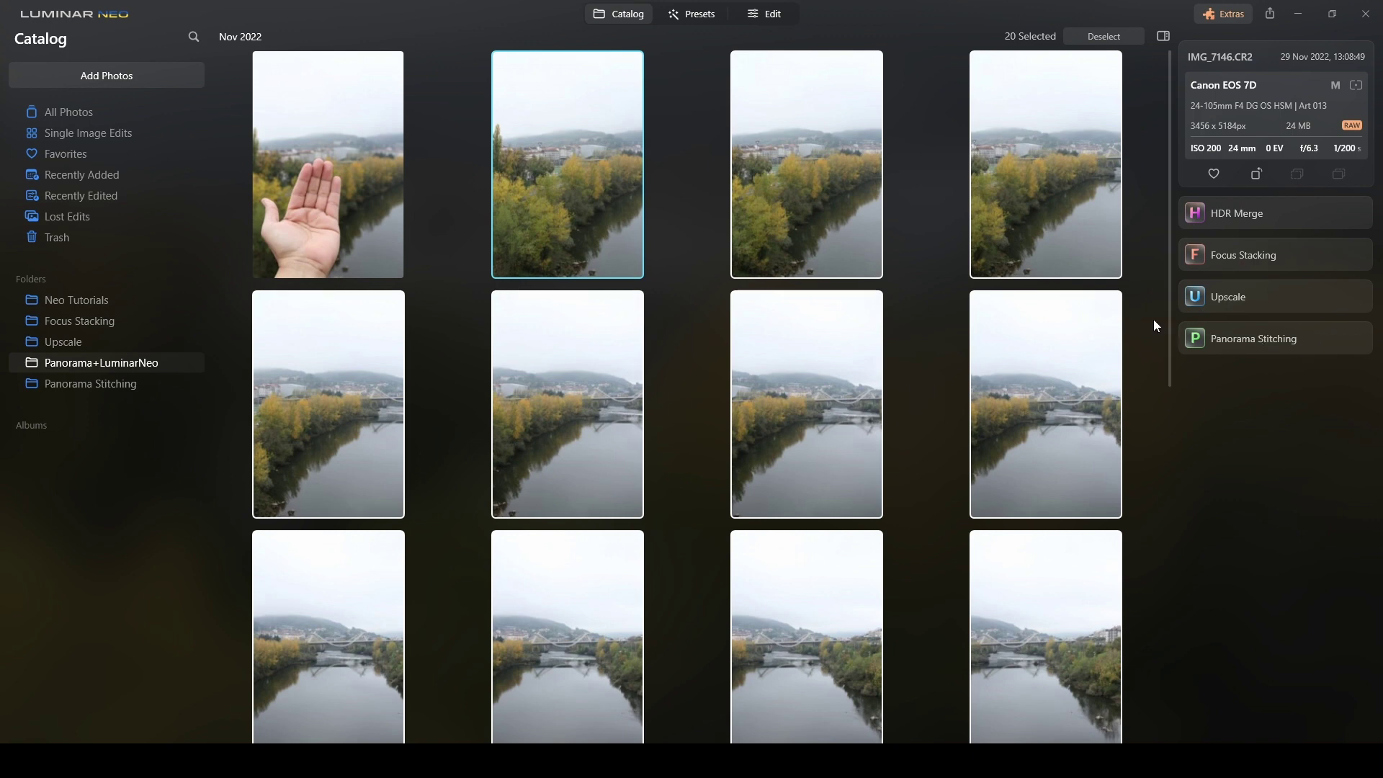
left_click(702, 237)
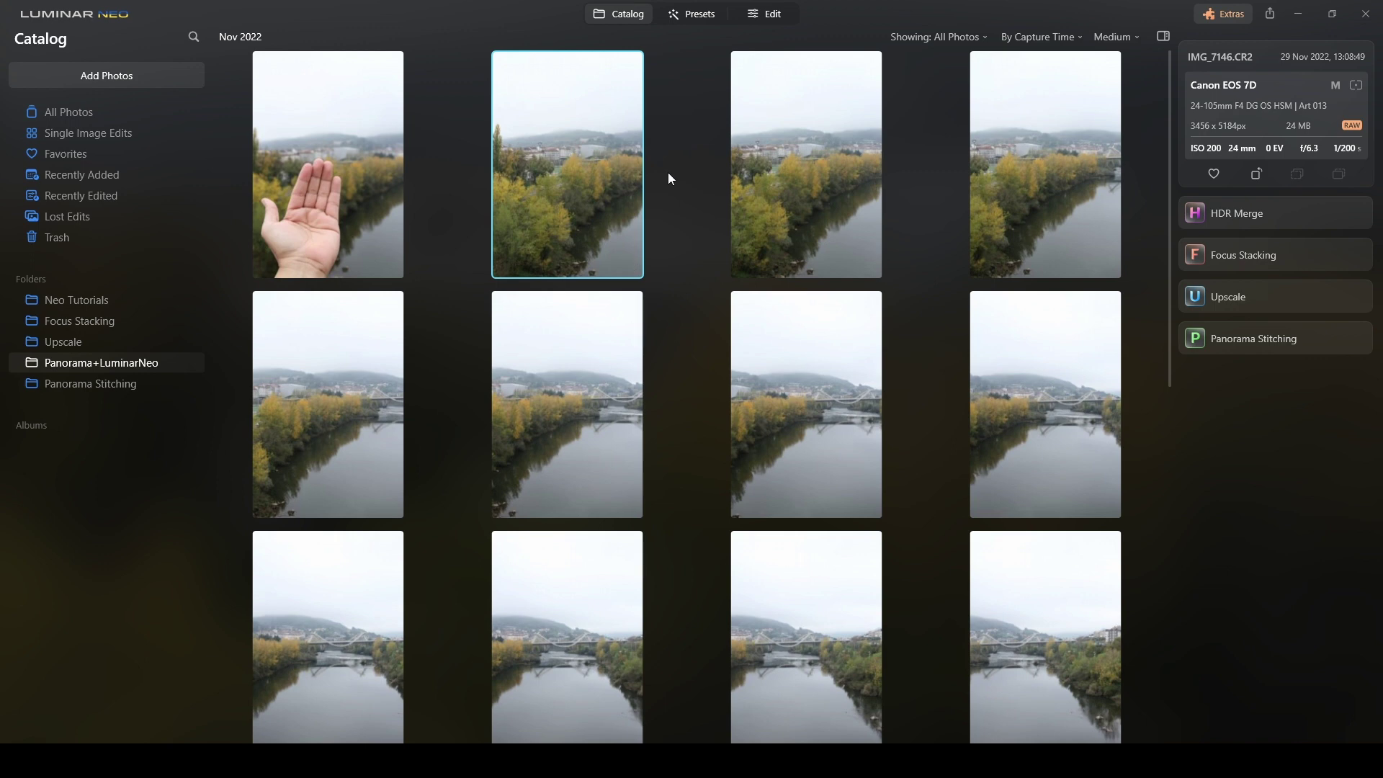
scroll(668, 172, "down", 8)
scroll(664, 185, "down", 1)
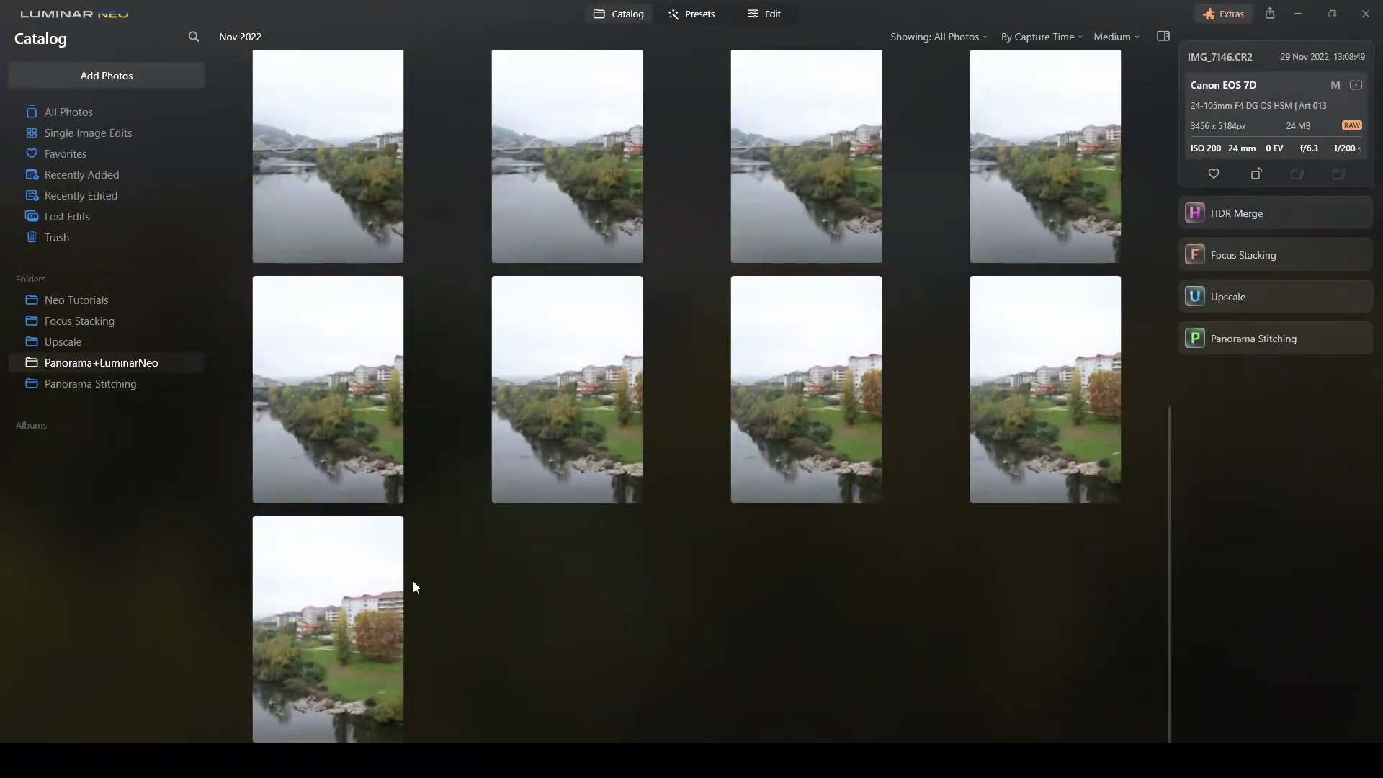
left_click(358, 595, "shift")
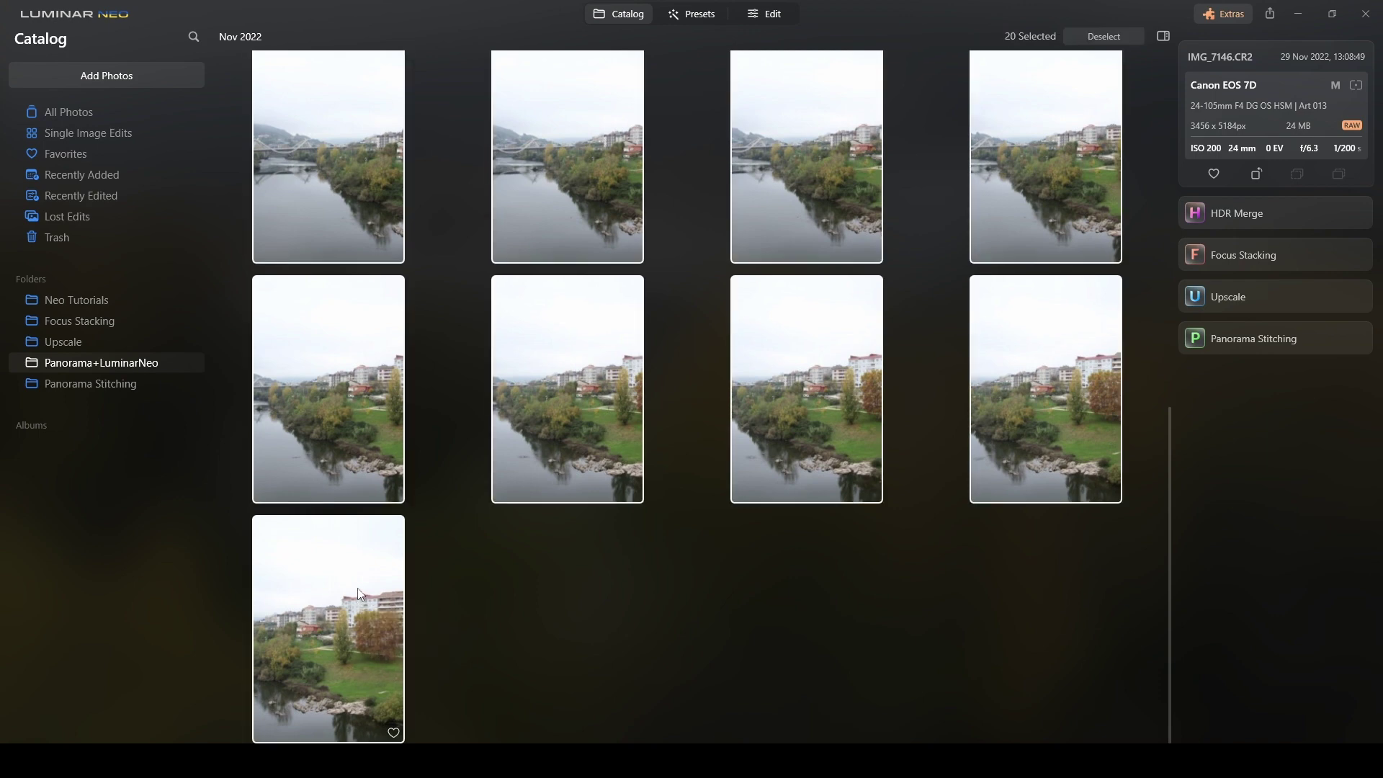
scroll(649, 422, "up", 10)
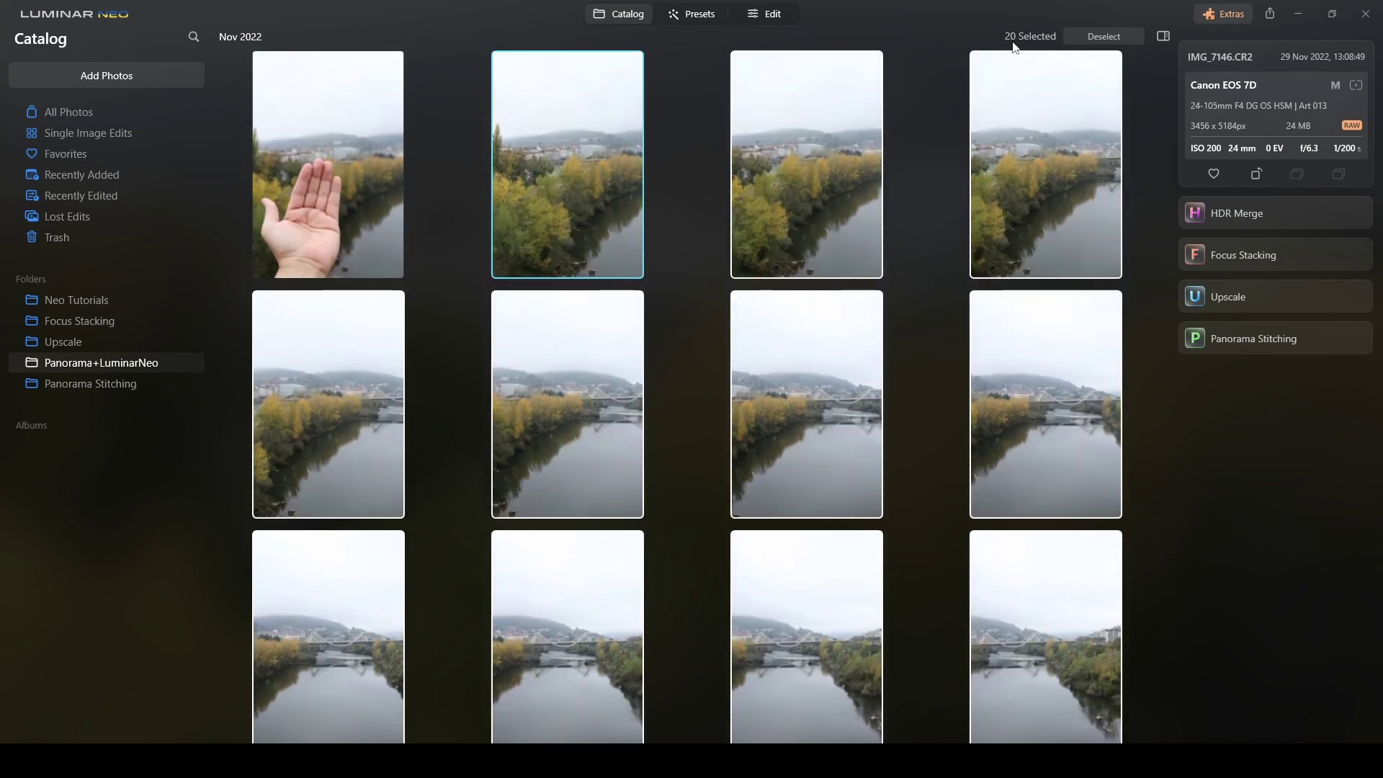
- Add the selected photos to Panorama Stitching and review its settings
left_click(1297, 340)
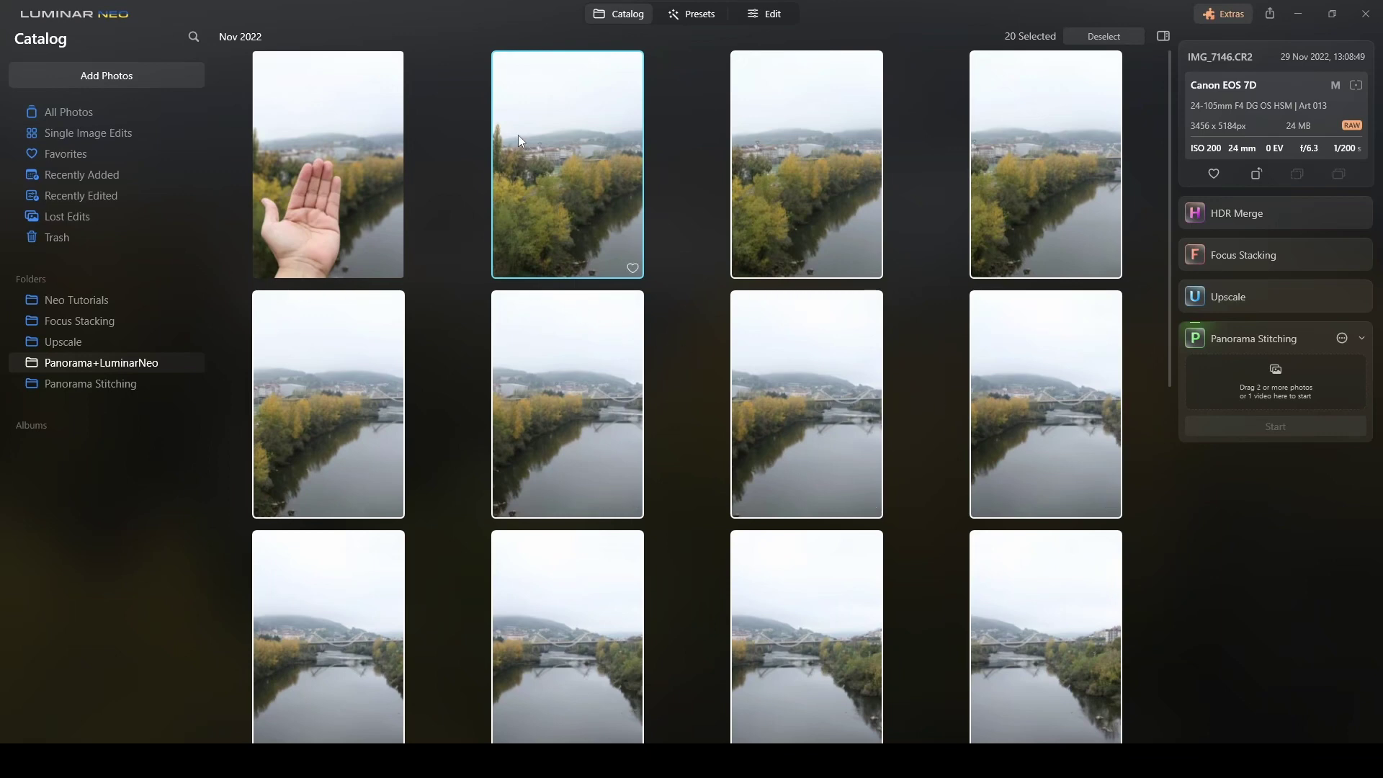
left_click_drag(518, 135, 1227, 378)
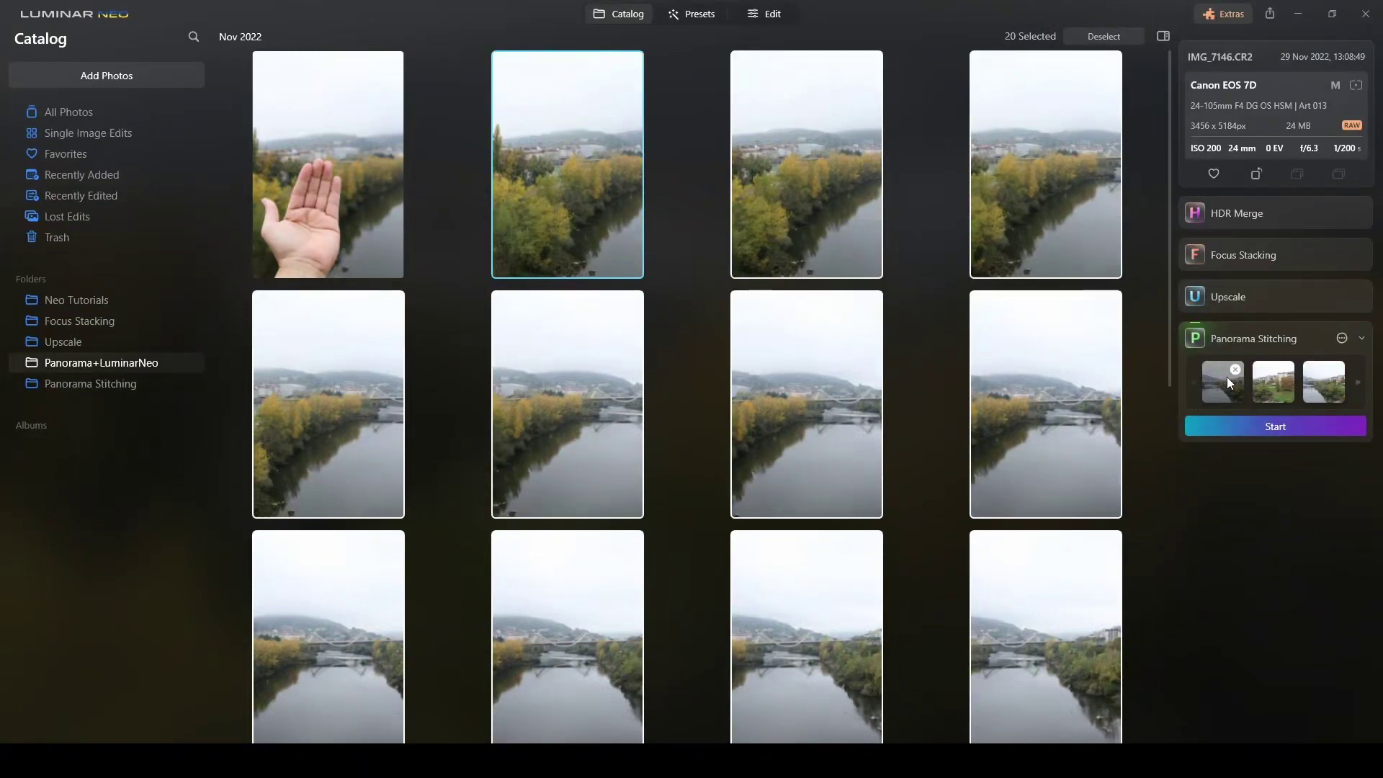
left_click(1361, 340)
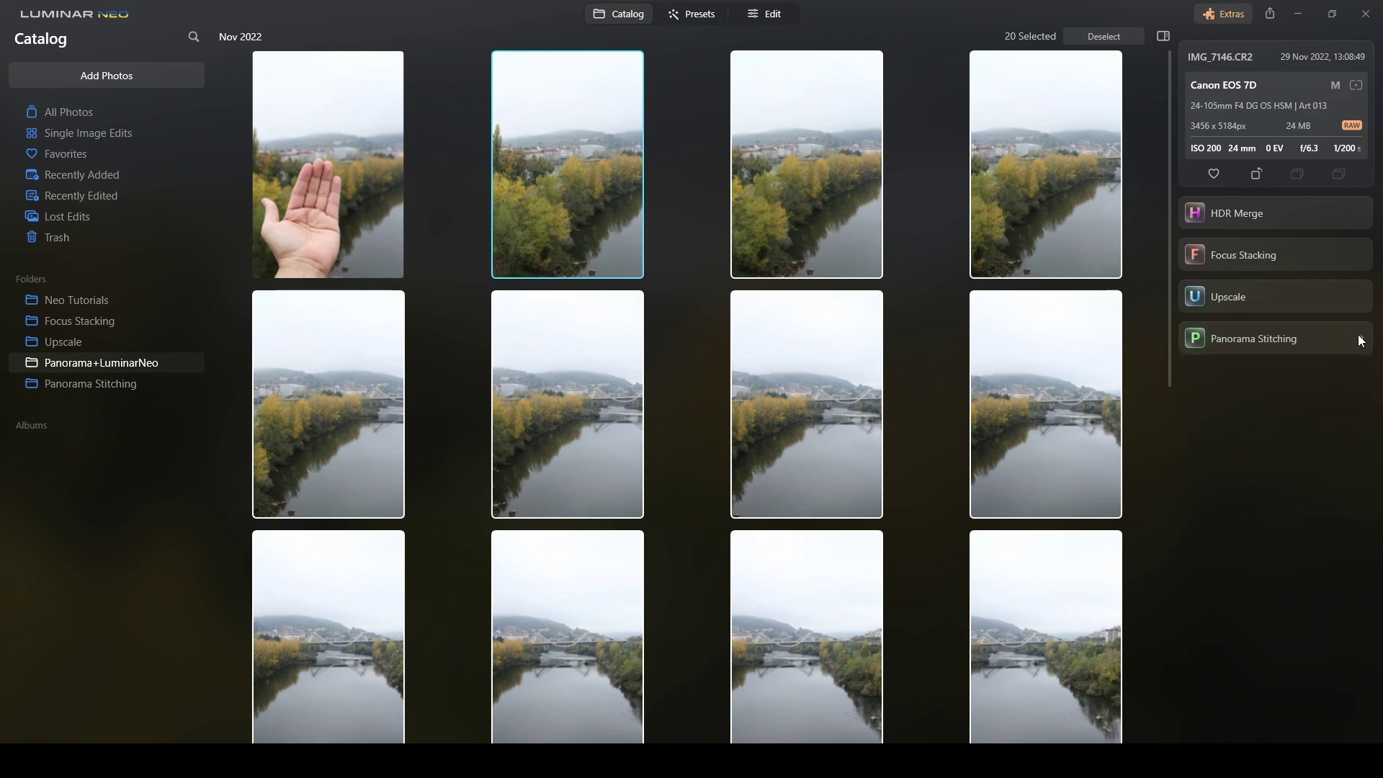
left_click(1360, 341)
left_click(1342, 338)
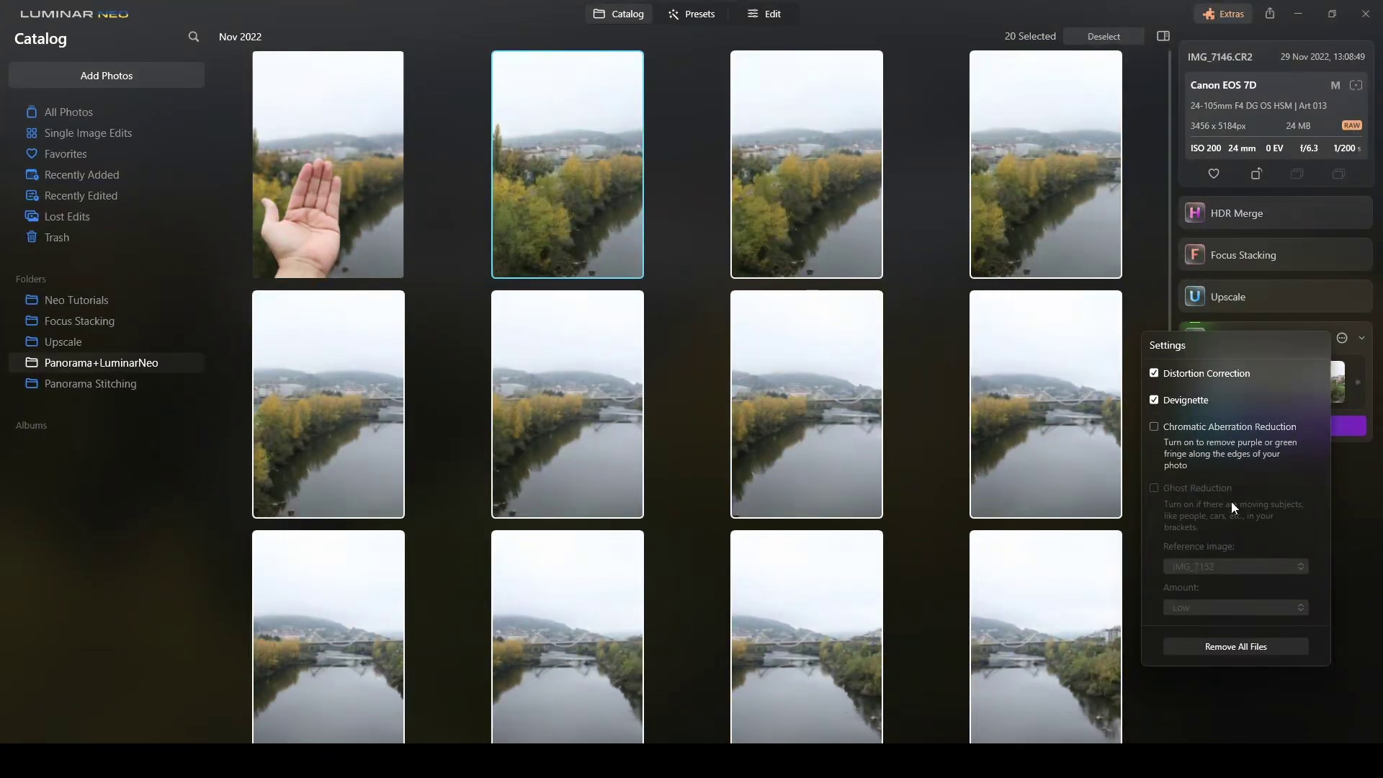
left_click(1348, 482)
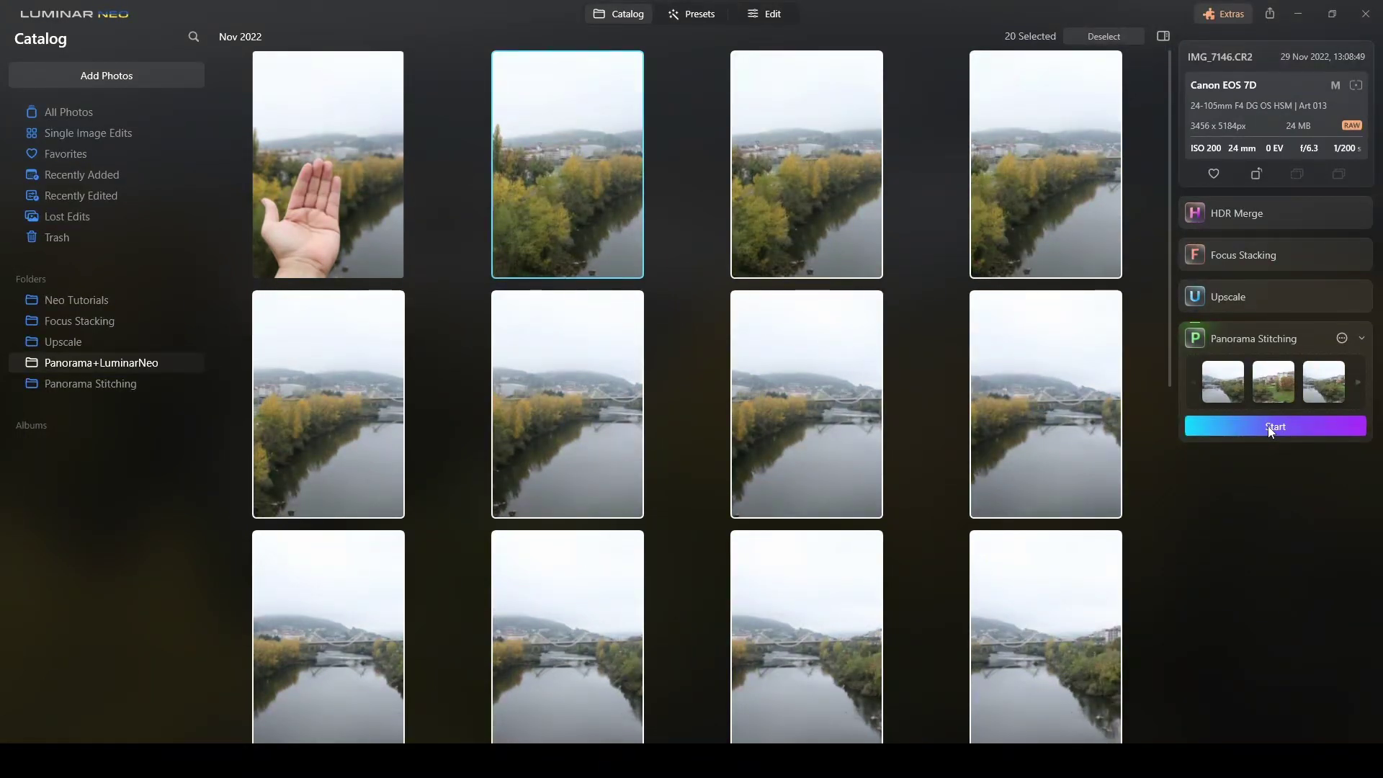
- Start stitching the twenty photos and drag the preview to shift the projection centre
left_click(1268, 426)
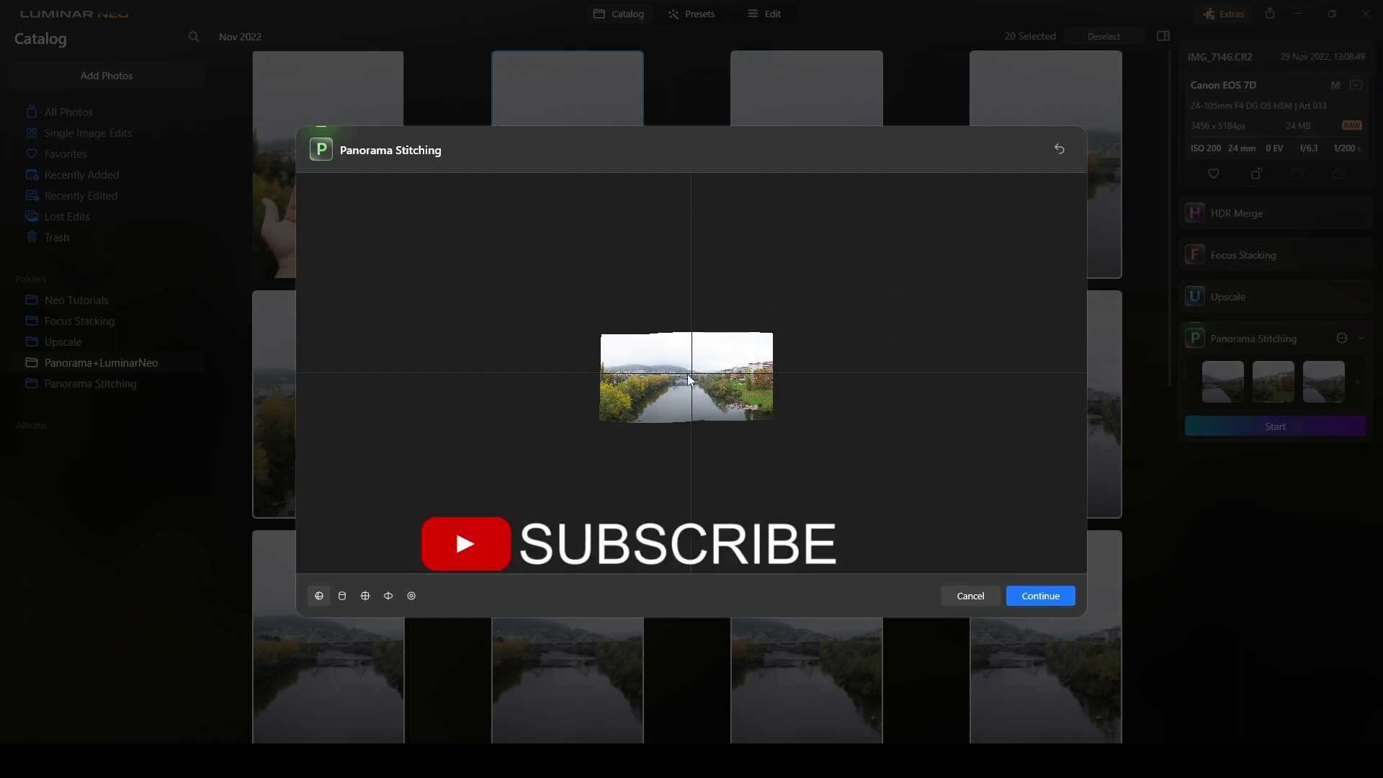
scroll(755, 361, "up", 5)
scroll(754, 363, "up", 1)
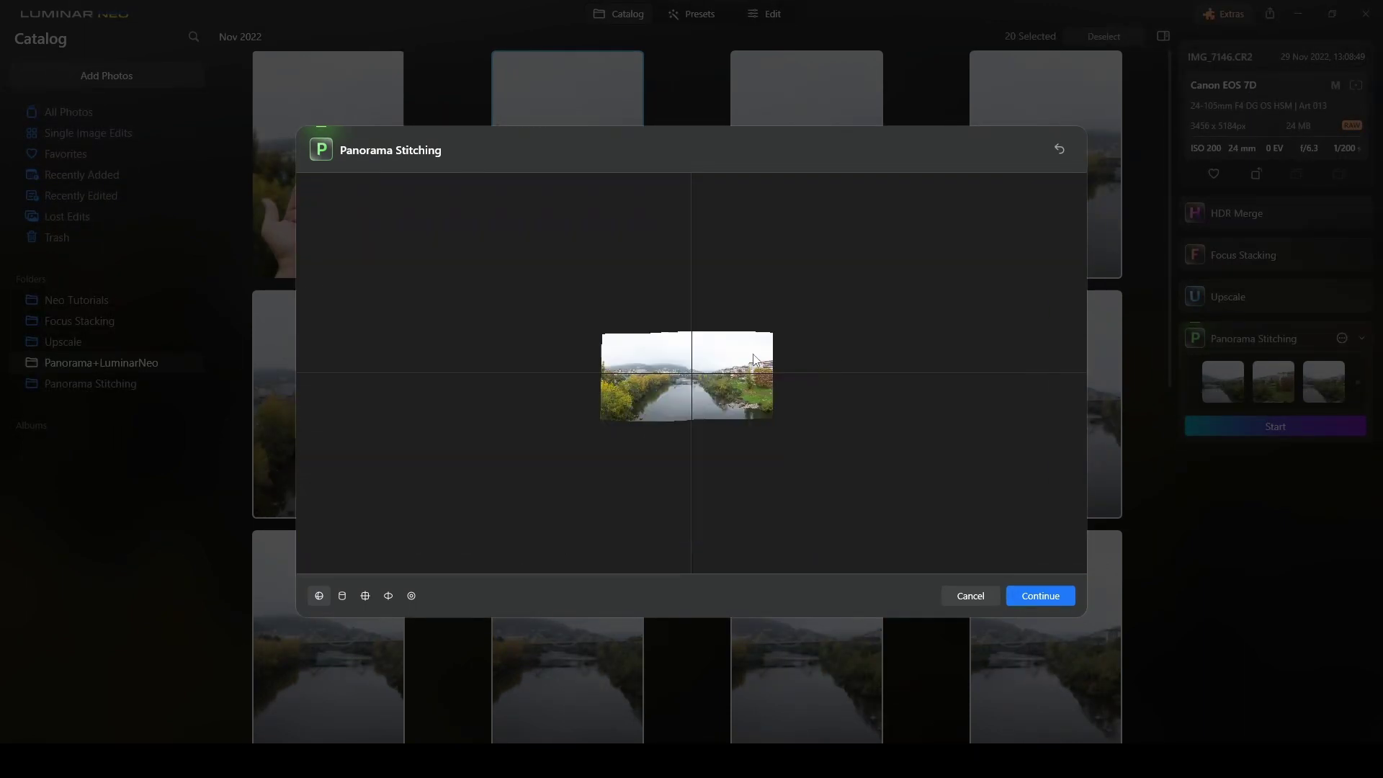
mouse_move(749, 356)
left_mouse_down()
mouse_move(871, 354)
mouse_move(836, 434)
mouse_move(783, 397)
mouse_move(852, 404)
left_mouse_up()
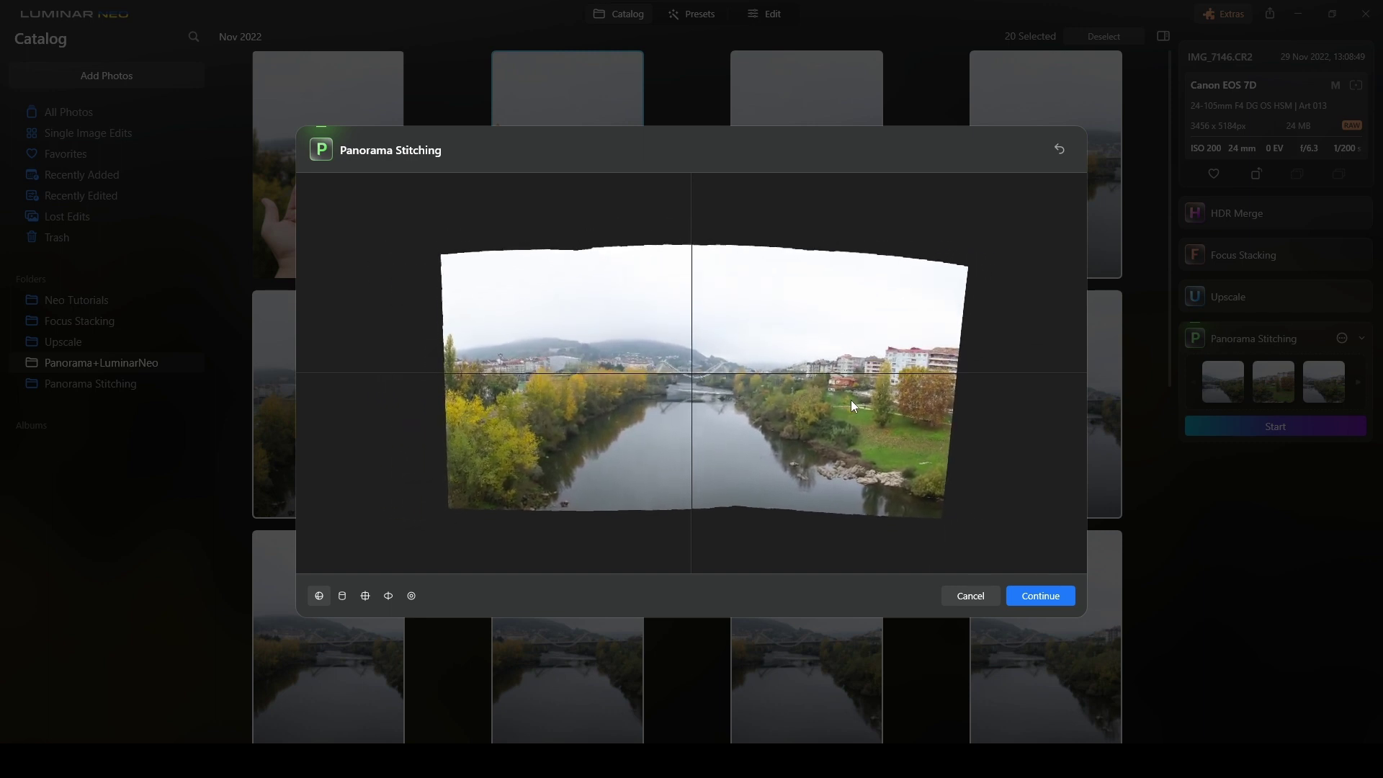
mouse_move(898, 347)
left_mouse_down()
mouse_move(823, 409)
mouse_move(833, 382)
mouse_move(820, 380)
mouse_move(847, 355)
left_mouse_up()
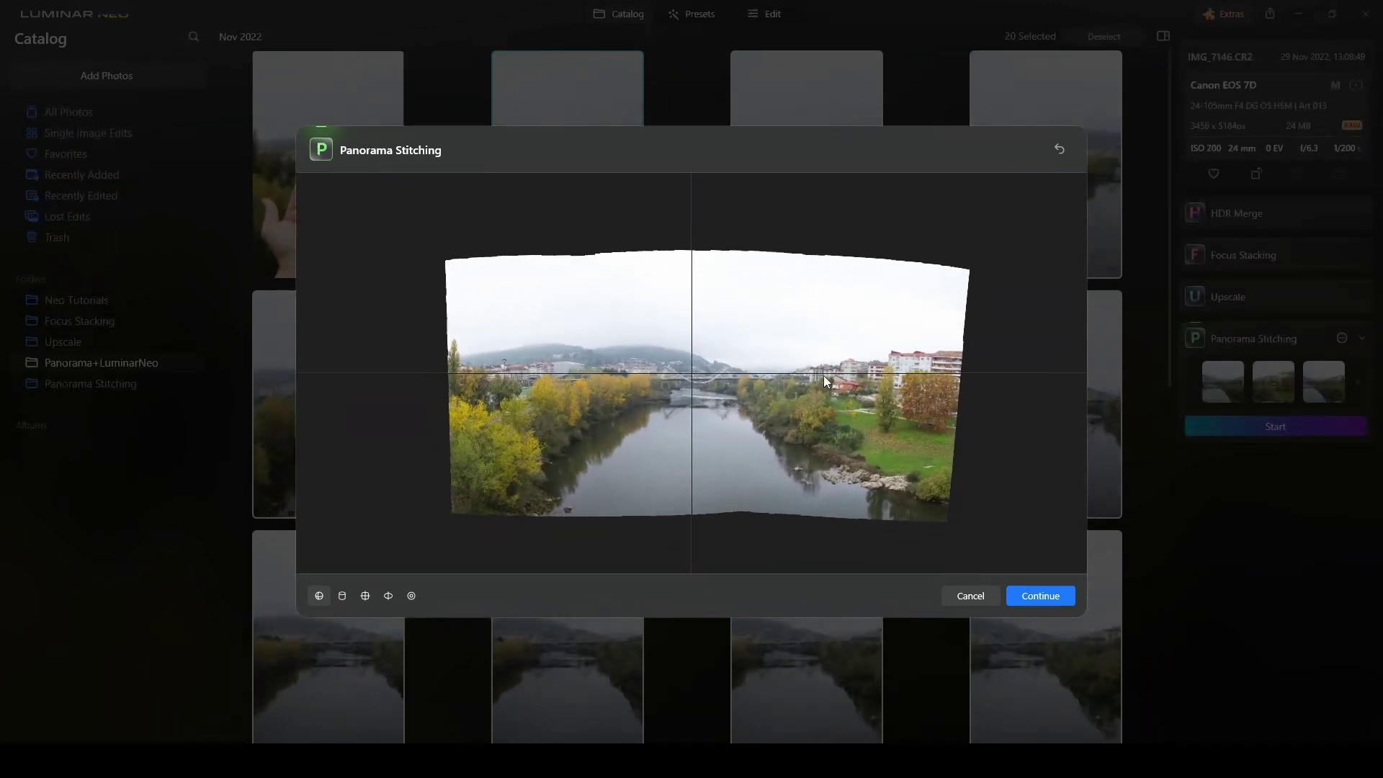
mouse_move(847, 356)
left_mouse_down()
mouse_move(846, 342)
mouse_move(936, 327)
left_mouse_up()
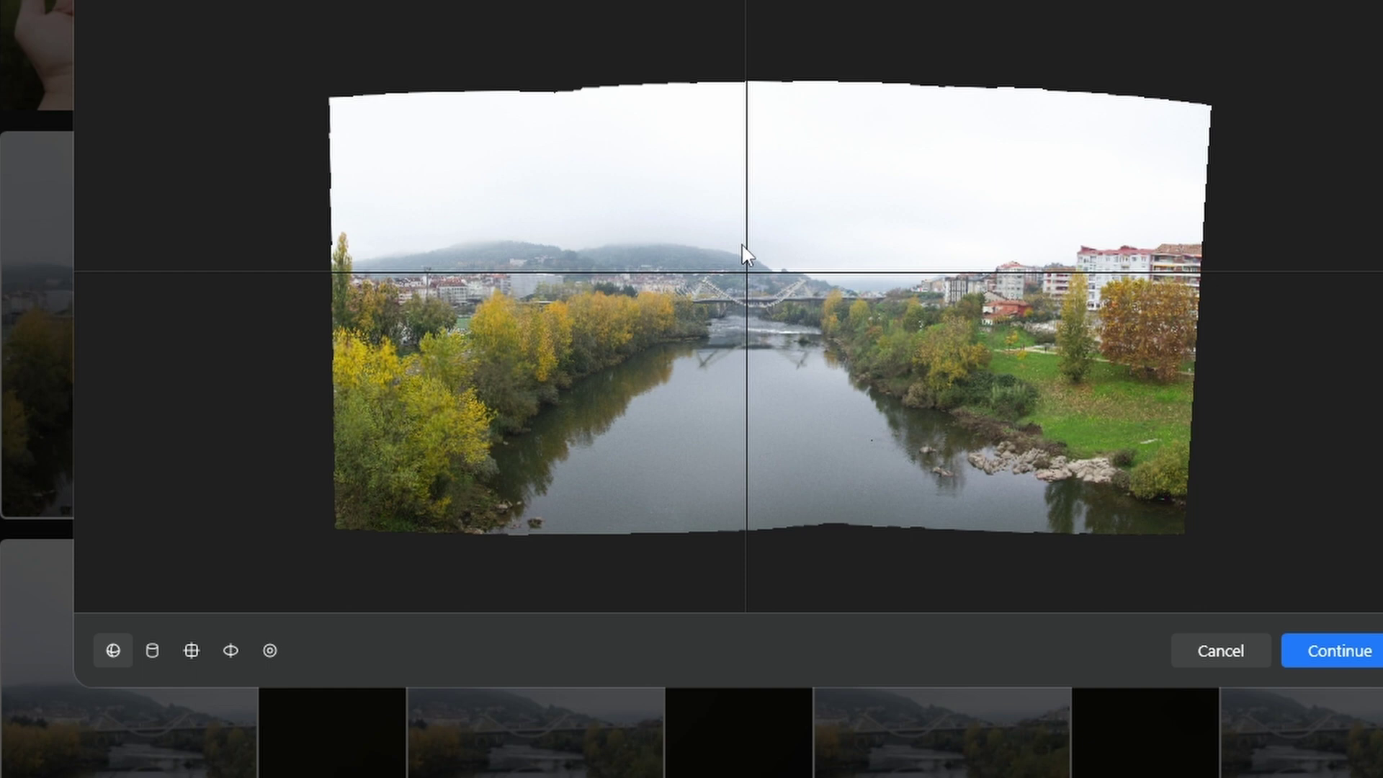
- Try Cylindrical and the next projection type, repositioning the panorama each time
left_click(153, 650)
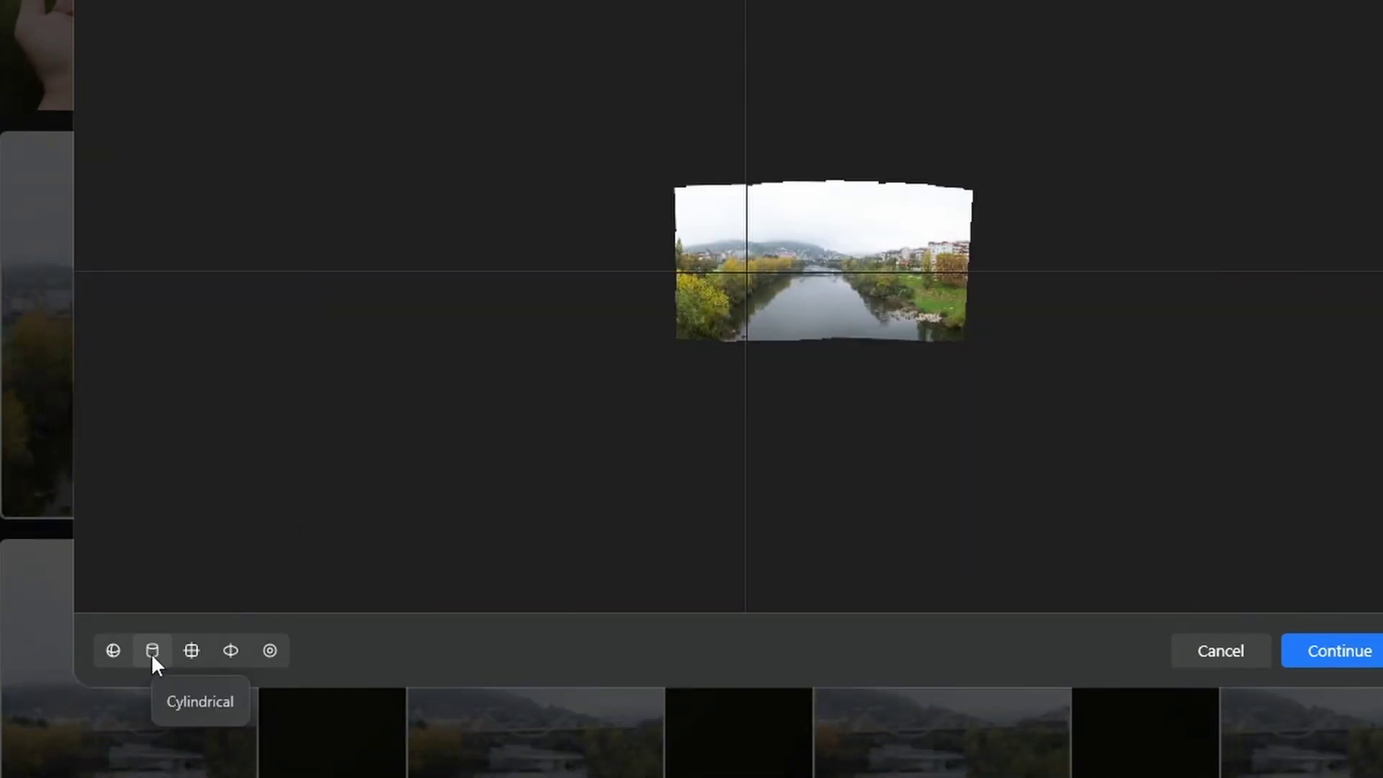
left_click_drag(836, 264, 761, 268)
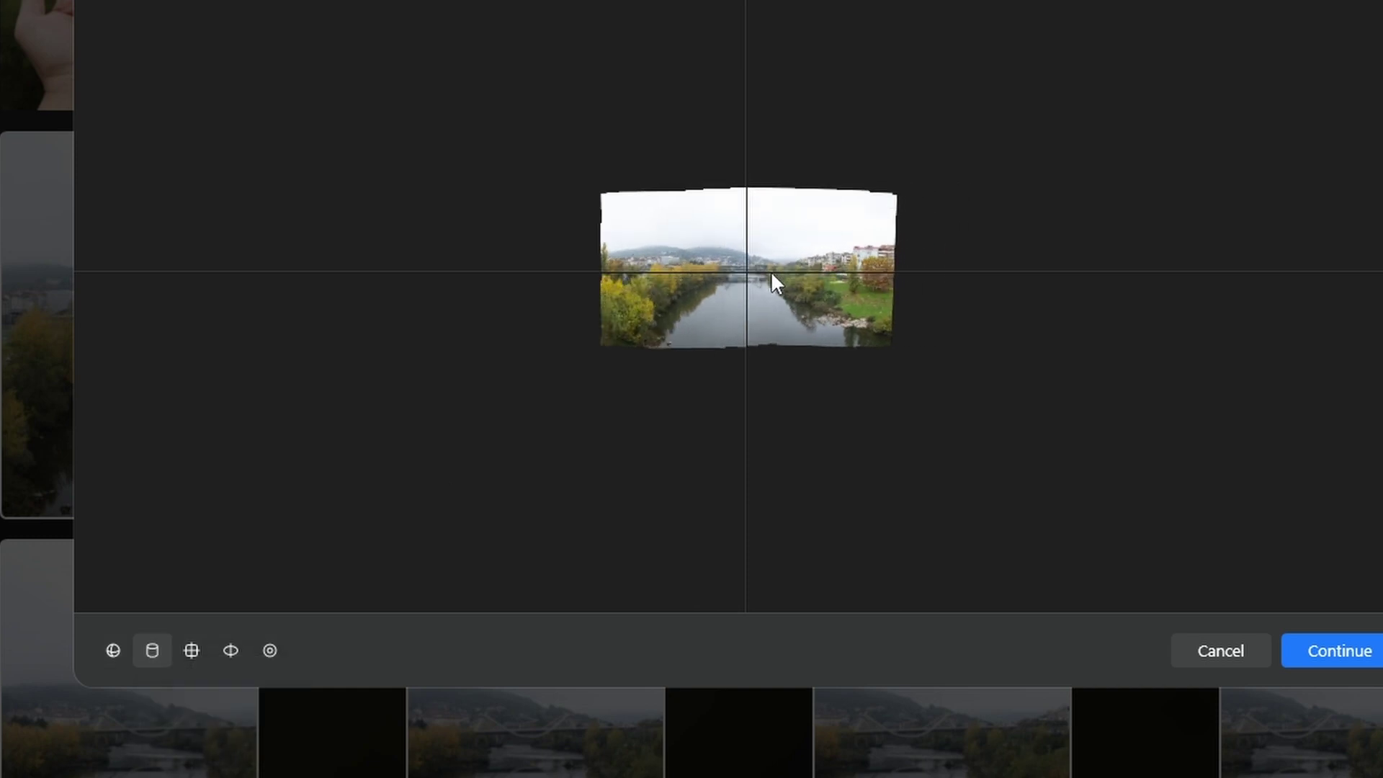
scroll(762, 266, "up", 5)
scroll(762, 265, "down", 5)
left_click_drag(764, 266, 824, 274)
left_click(192, 650)
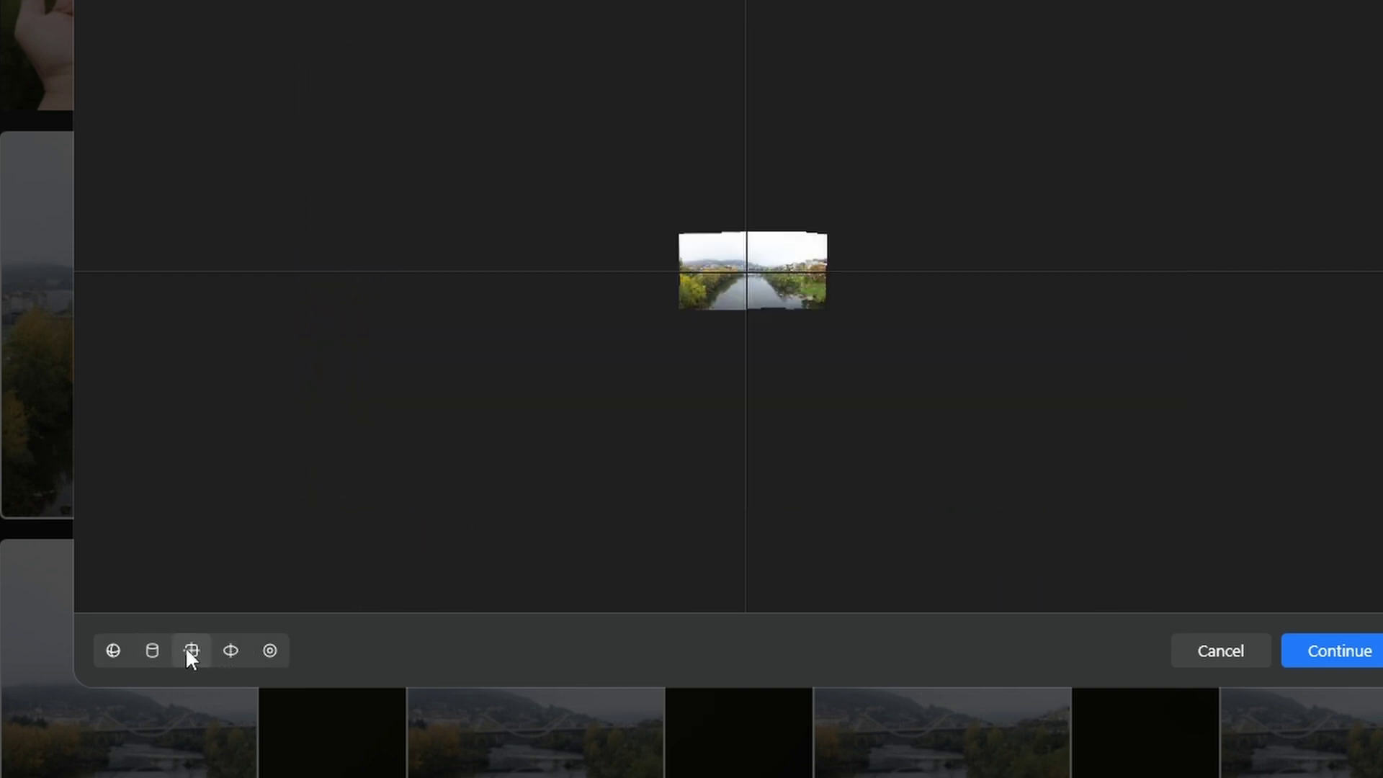
scroll(731, 284, "up", 5)
scroll(732, 285, "down", 5)
scroll(731, 285, "up", 3)
mouse_move(731, 284)
left_mouse_down()
mouse_move(771, 324)
mouse_move(725, 323)
left_mouse_up()
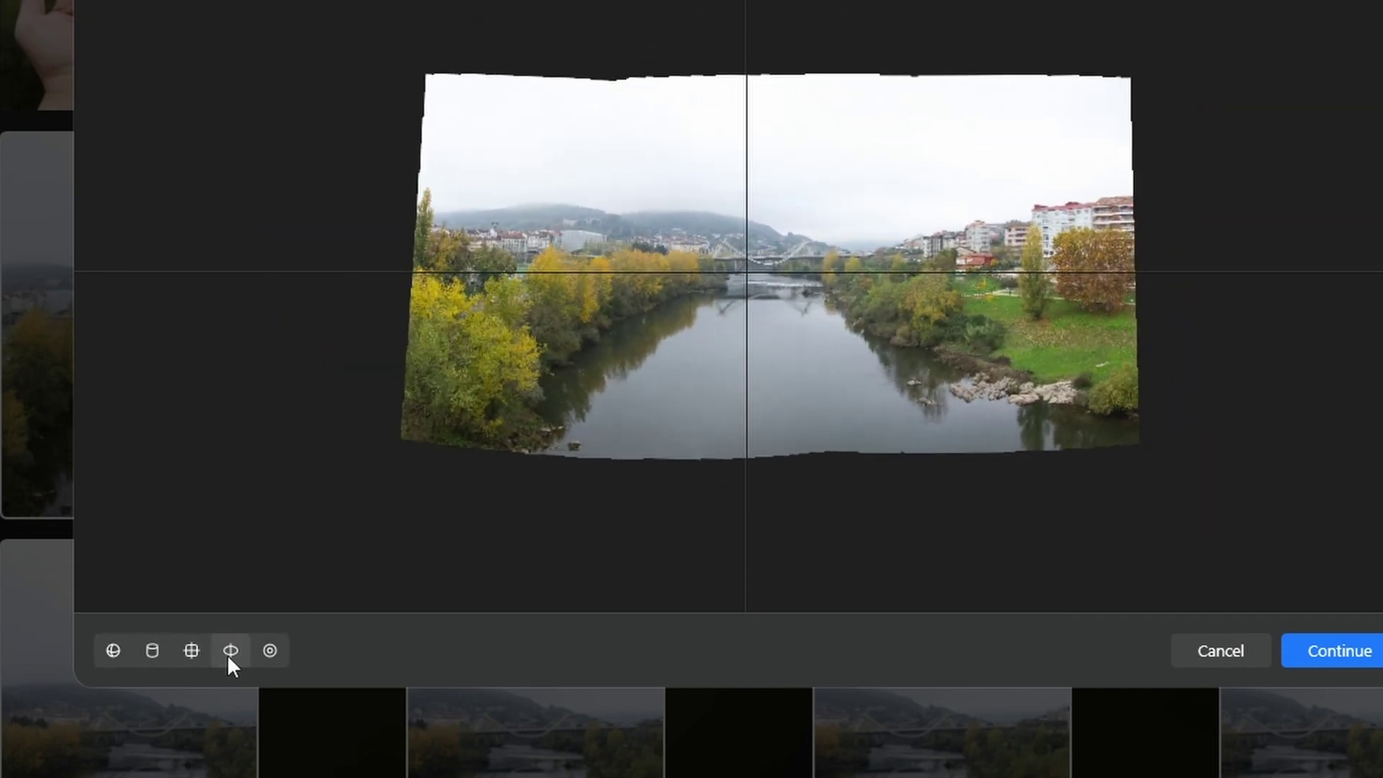
- Settle on the fourth, curved projection with the panorama re-centred
left_click(231, 651)
left_click_drag(790, 309, 804, 270)
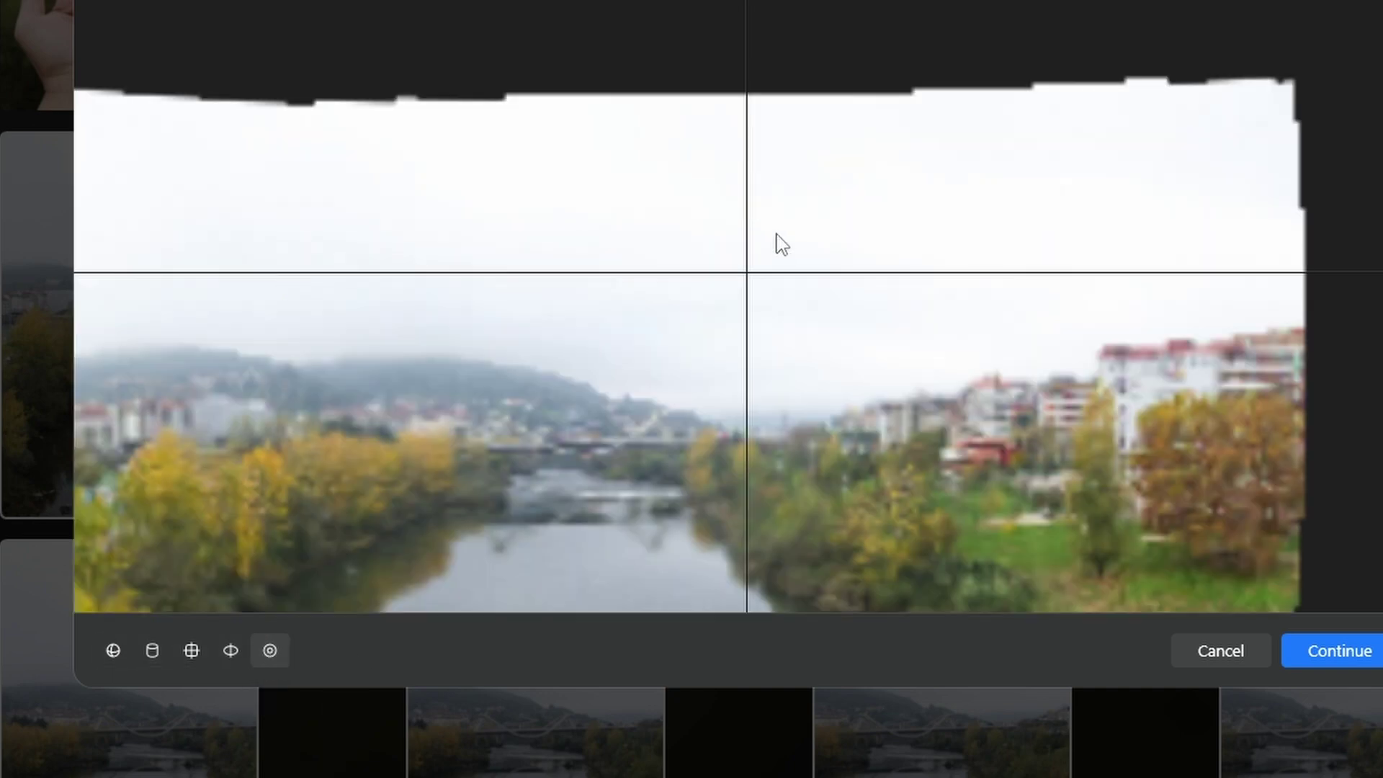
scroll(779, 247, "down", 2)
left_click_drag(773, 287, 848, 206)
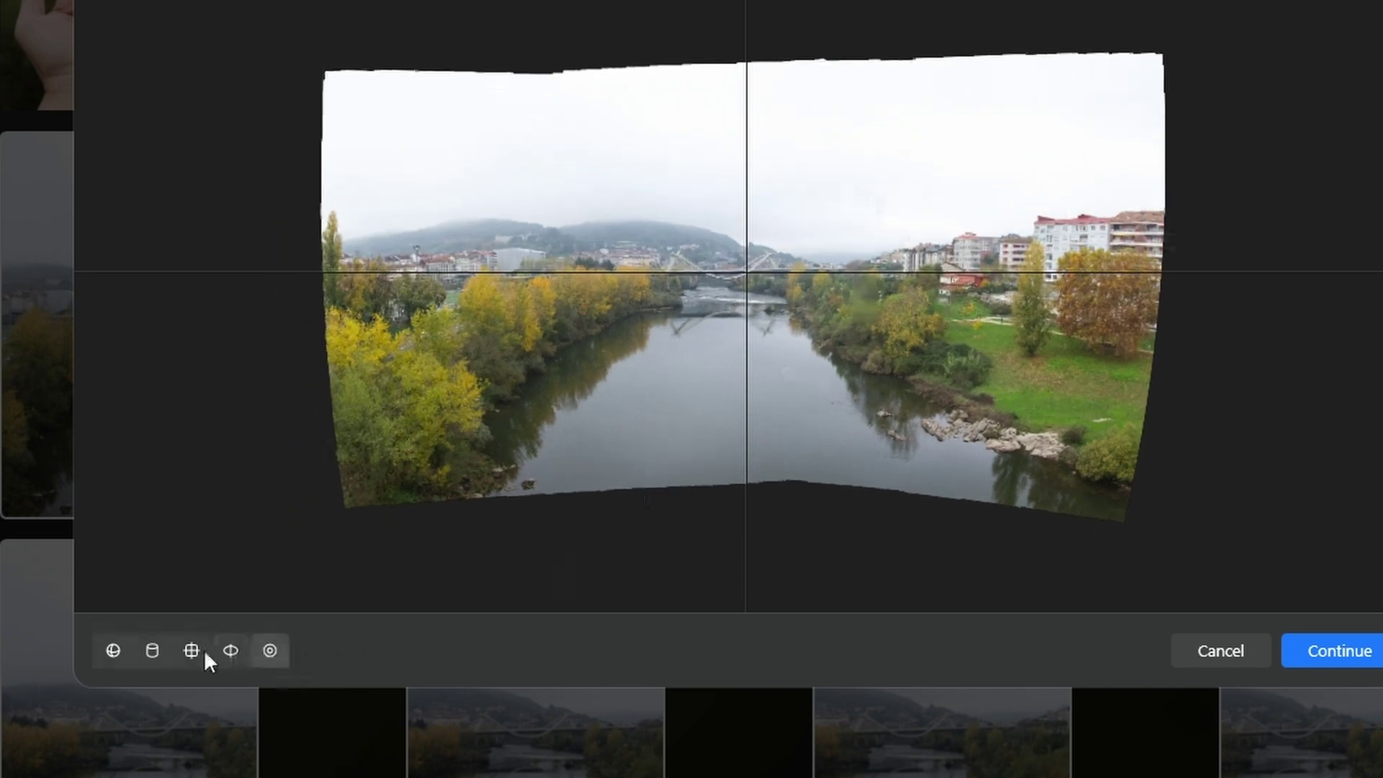
left_click(113, 650)
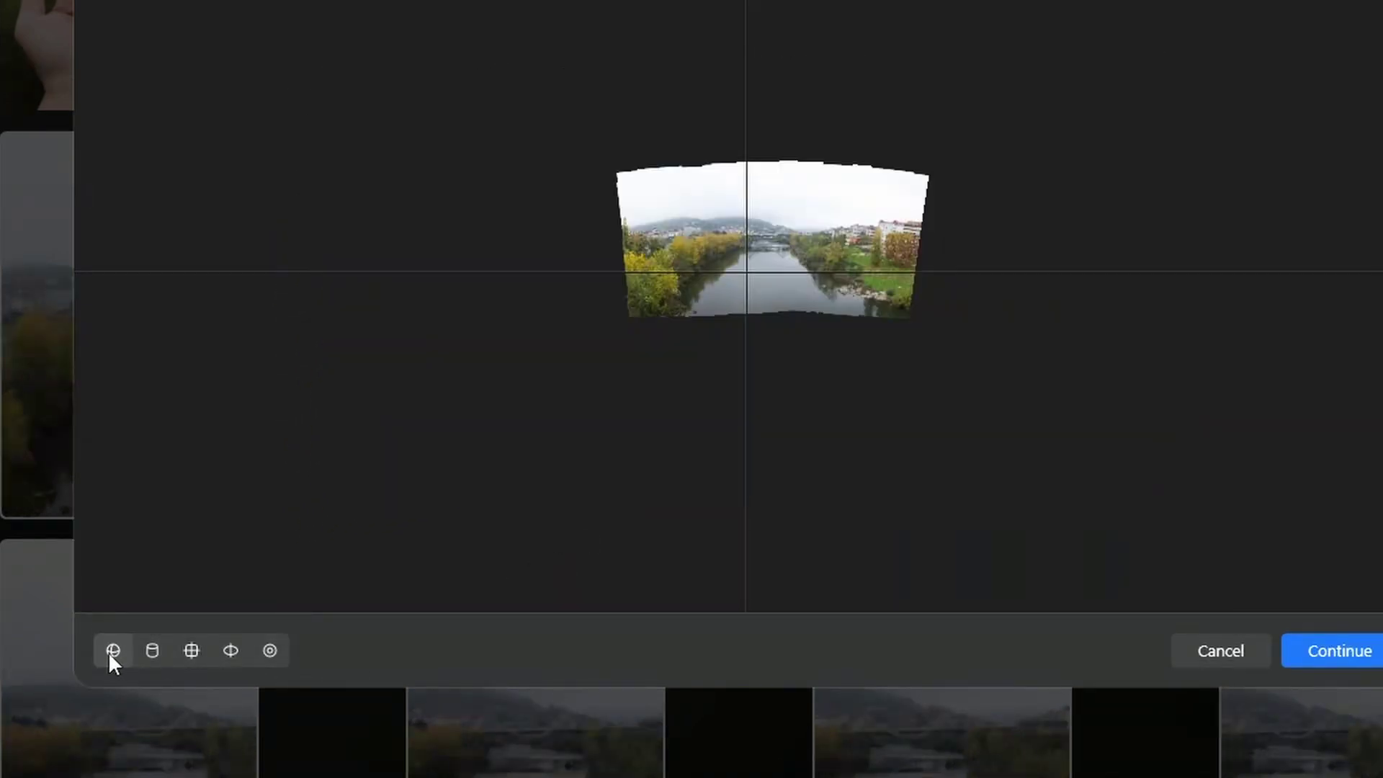
left_click(230, 650)
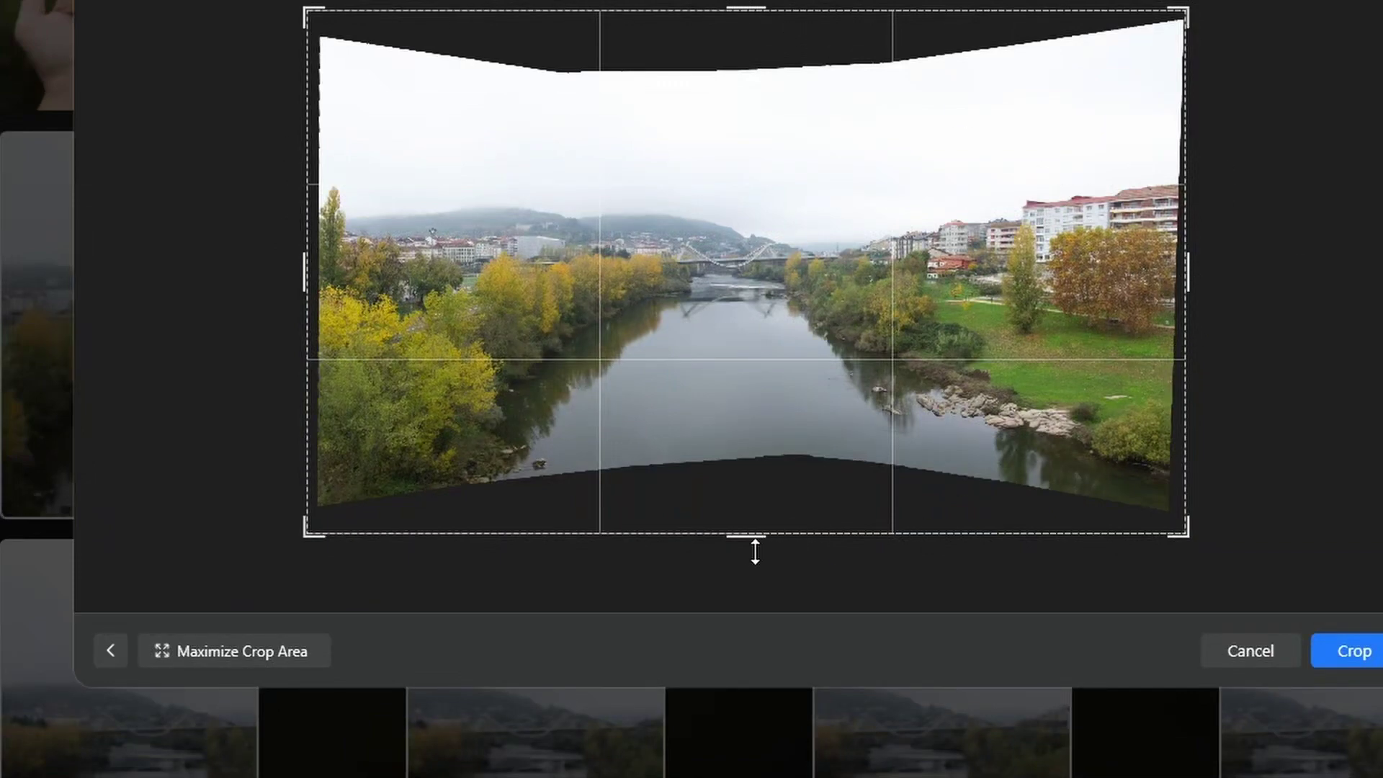
- Trim the empty top, bottom, right and left edges and apply the crop
left_click_drag(763, 9, 740, 50)
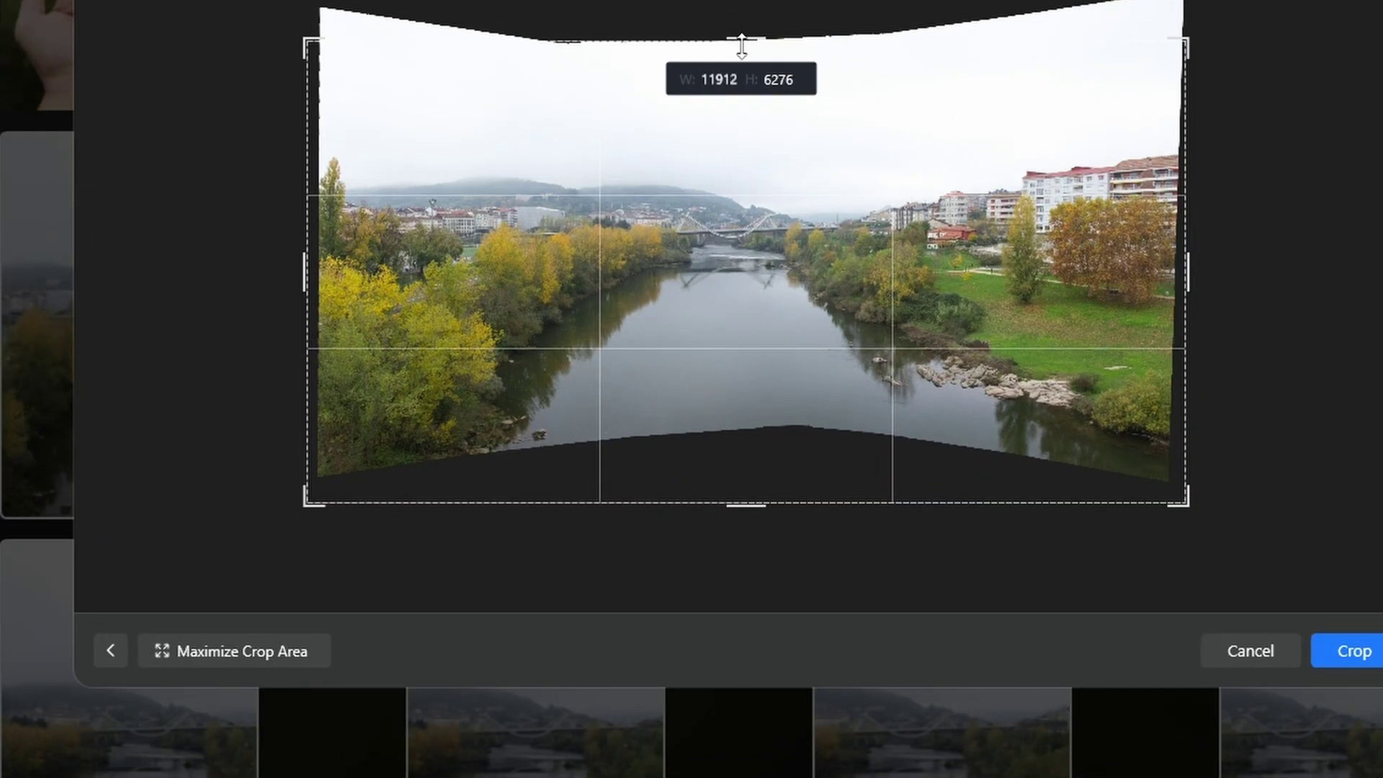
left_click_drag(742, 497, 742, 456)
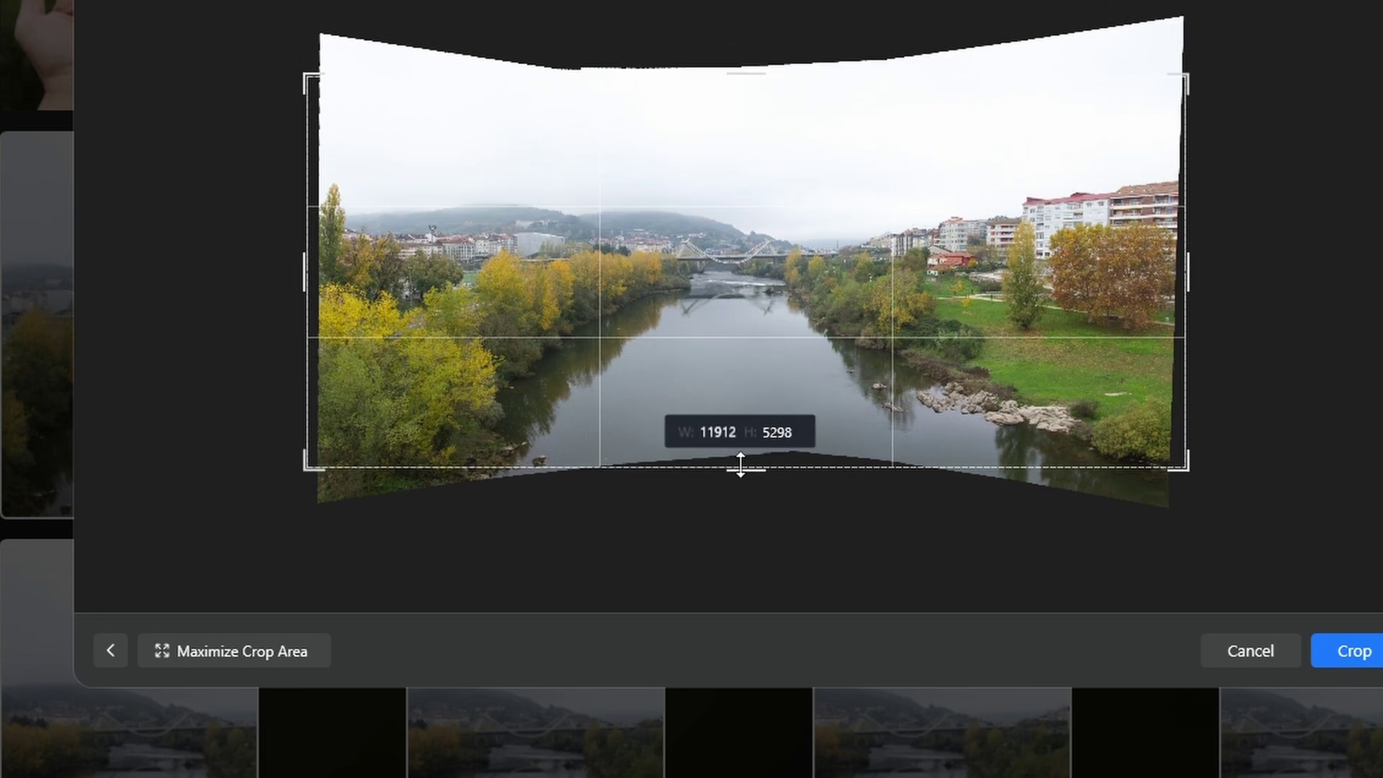
left_click_drag(1187, 280, 1175, 280)
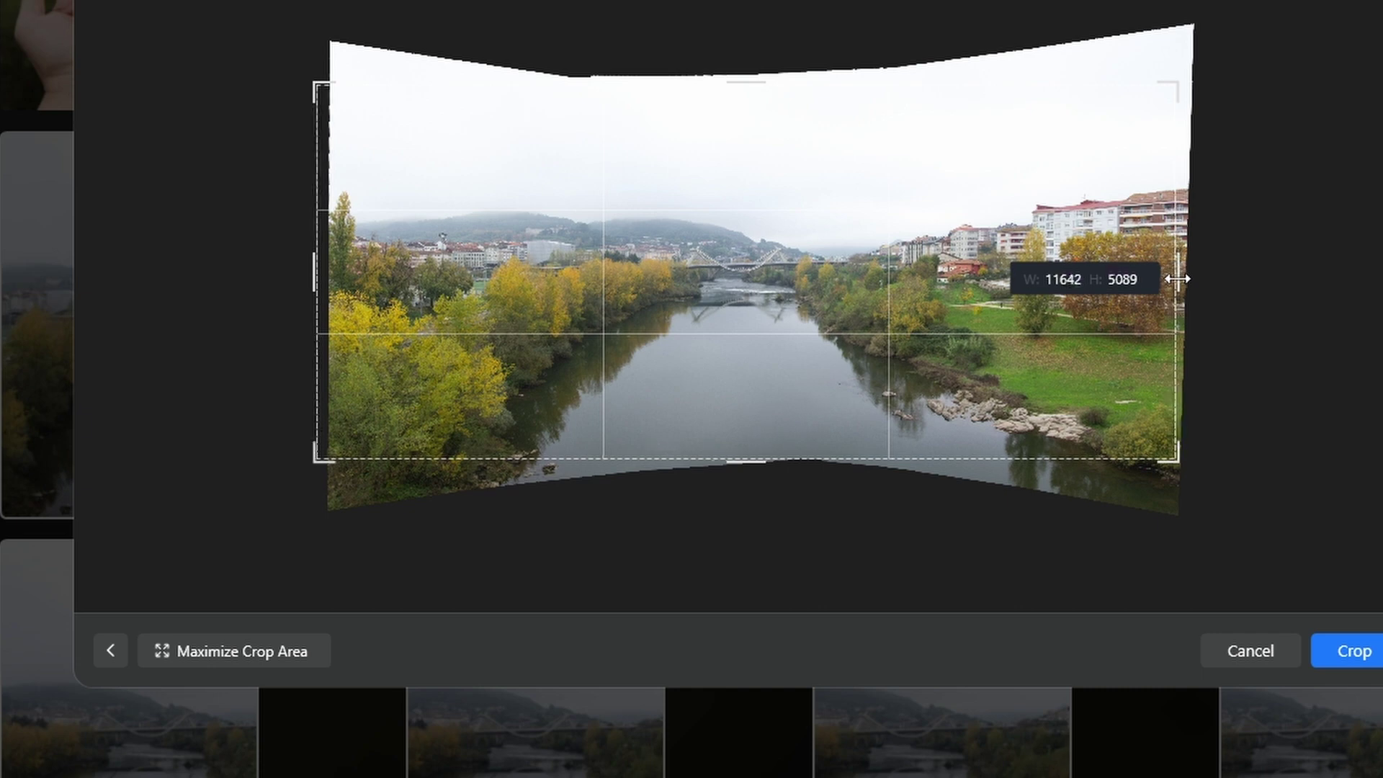
left_click_drag(317, 276, 323, 280)
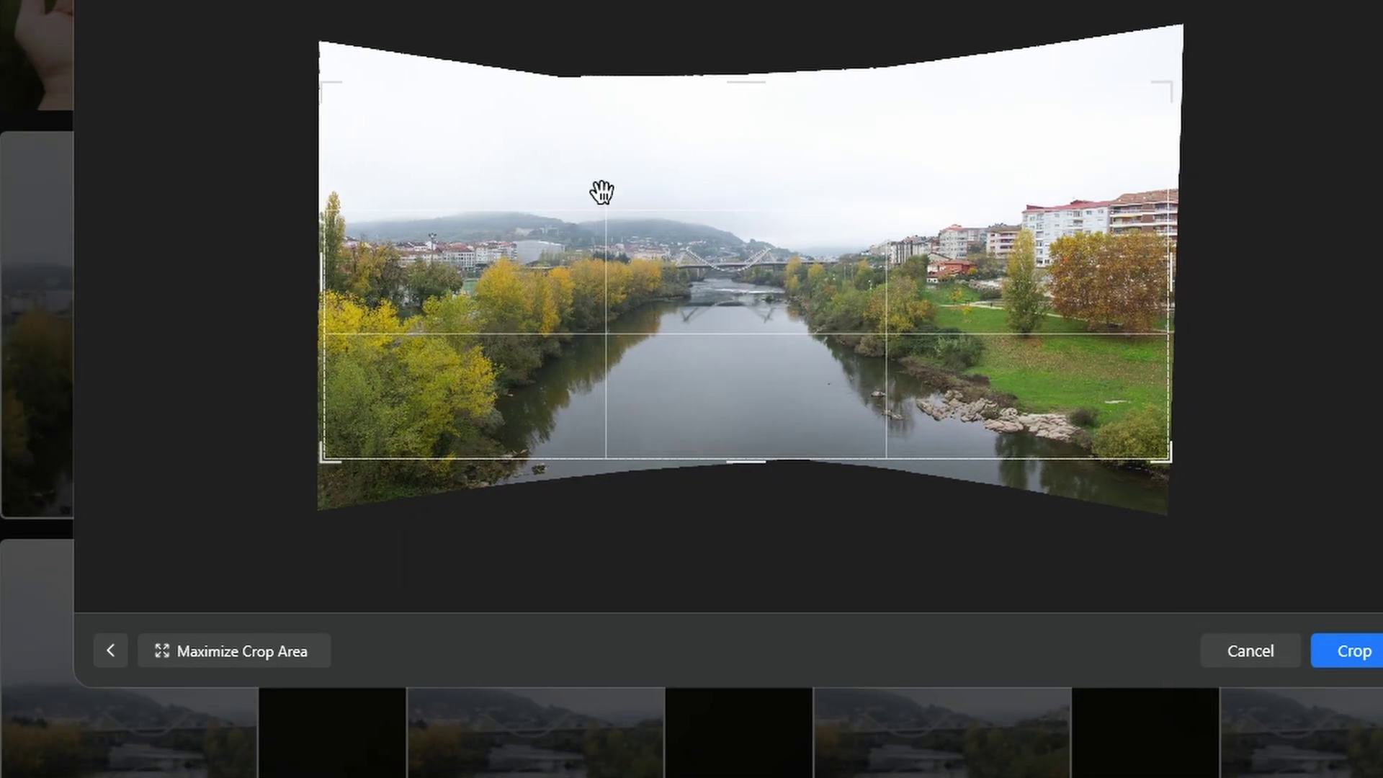
left_click(1356, 652)
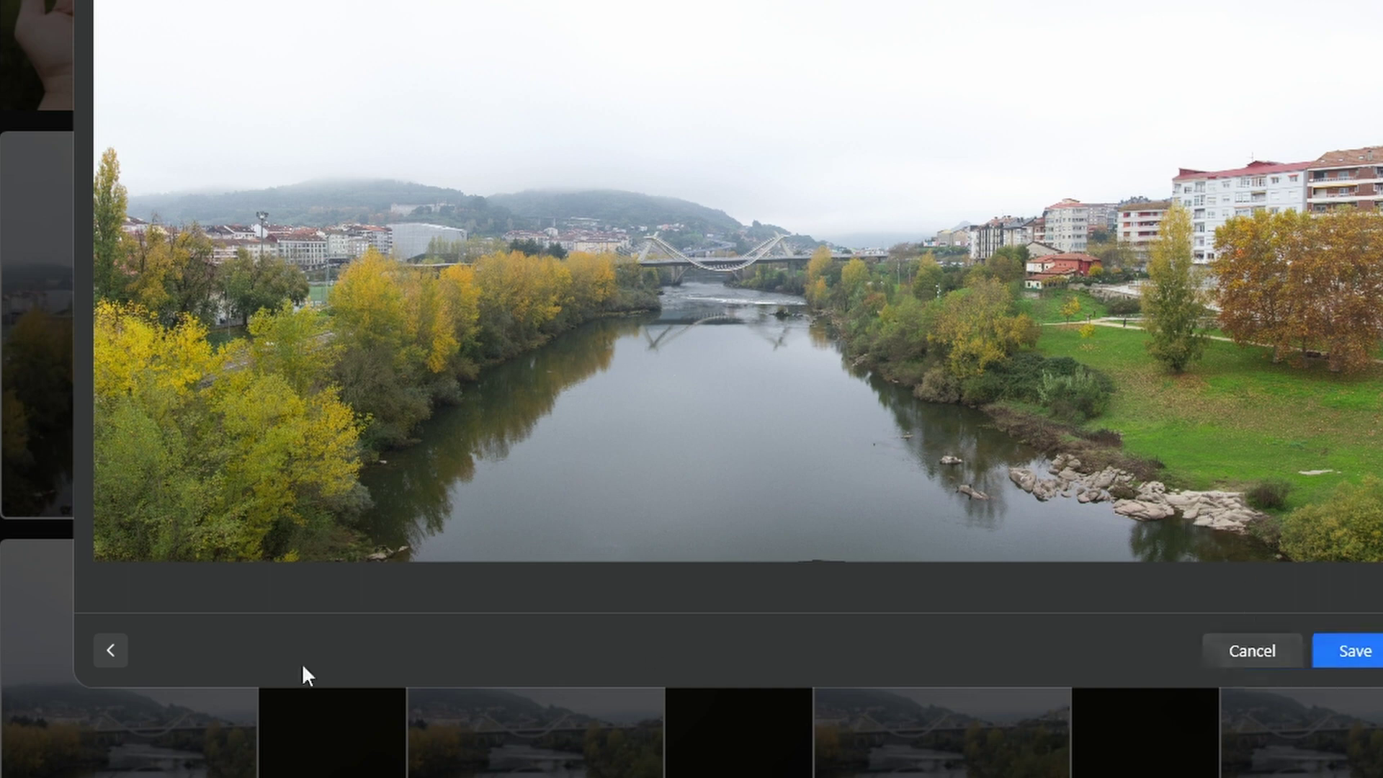
- Reapply the panorama crop and save it to the Panorama Stitching folder
left_click(112, 648)
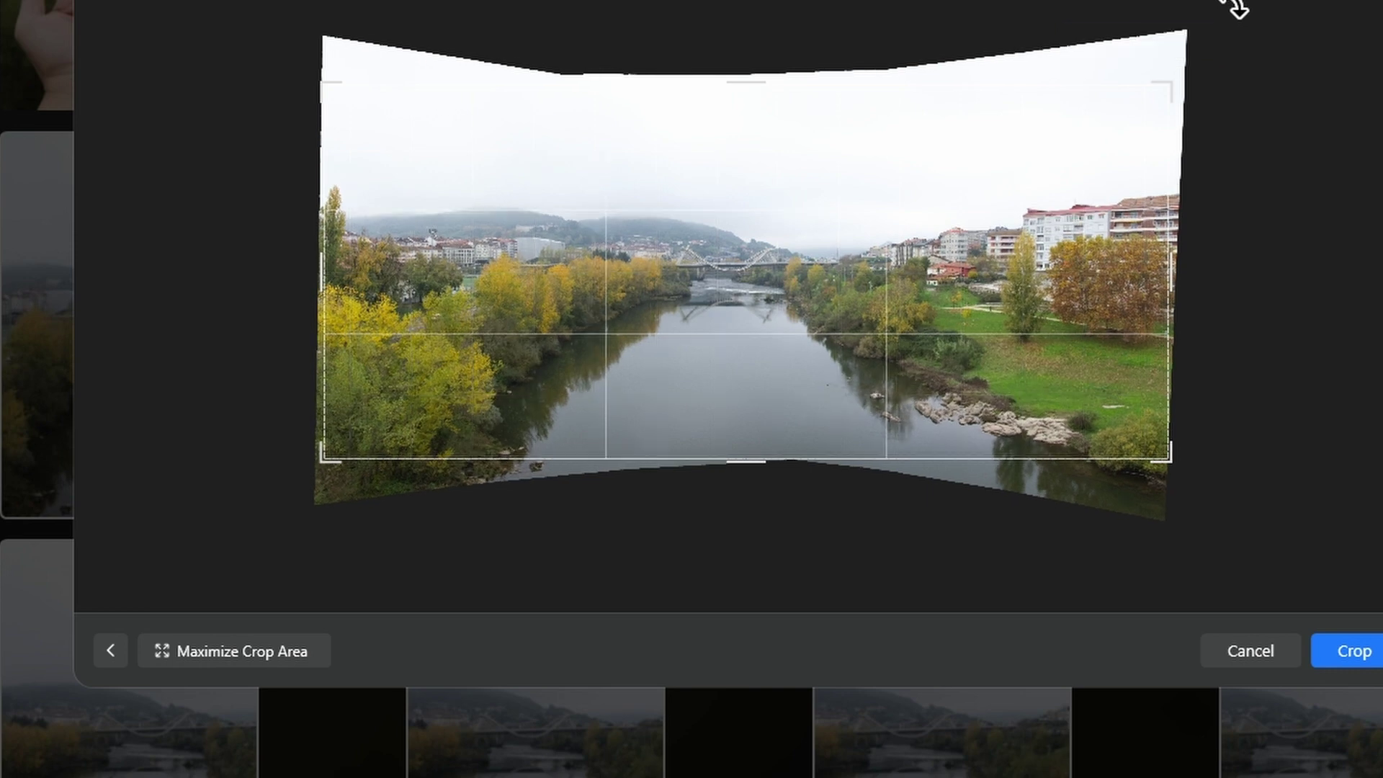
left_click(1351, 652)
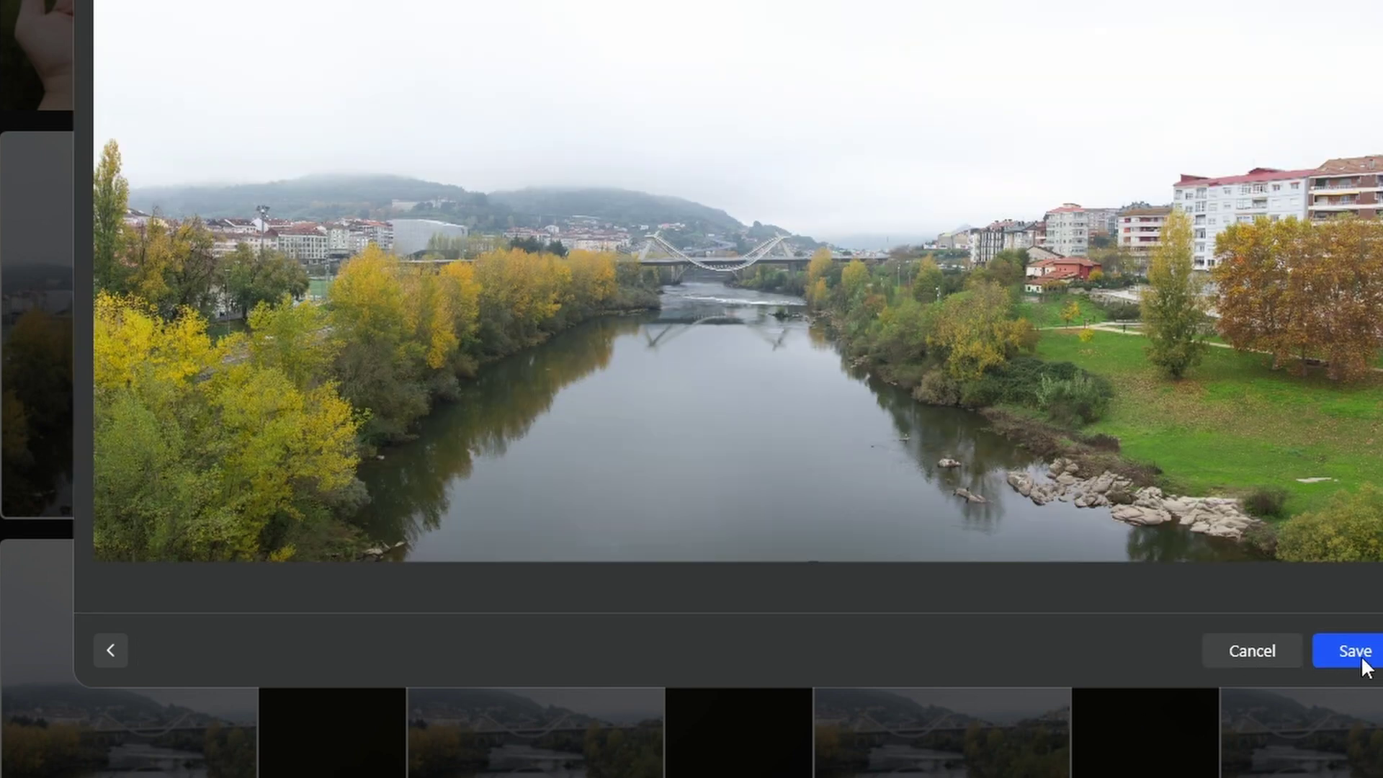
left_click(1357, 652)
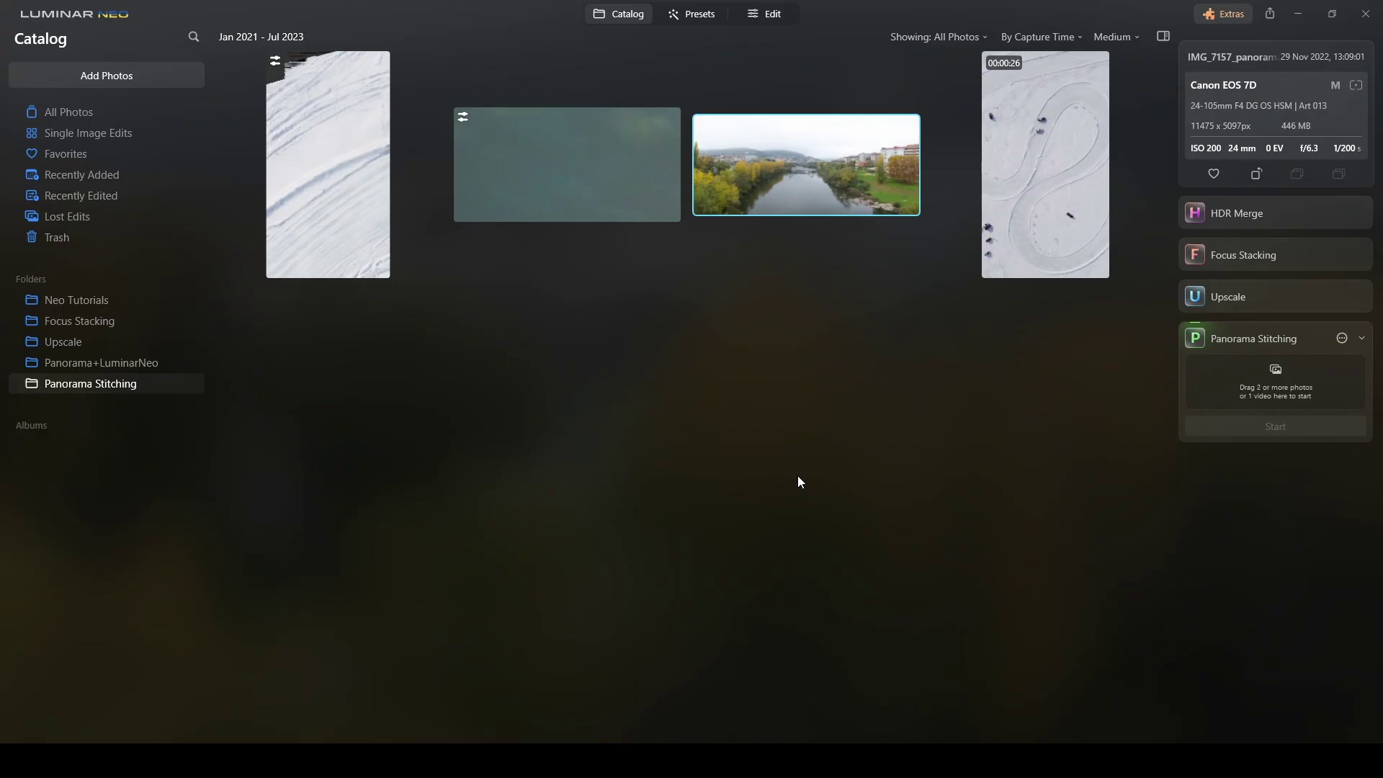
left_click(101, 362)
scroll(783, 350, "down", 5)
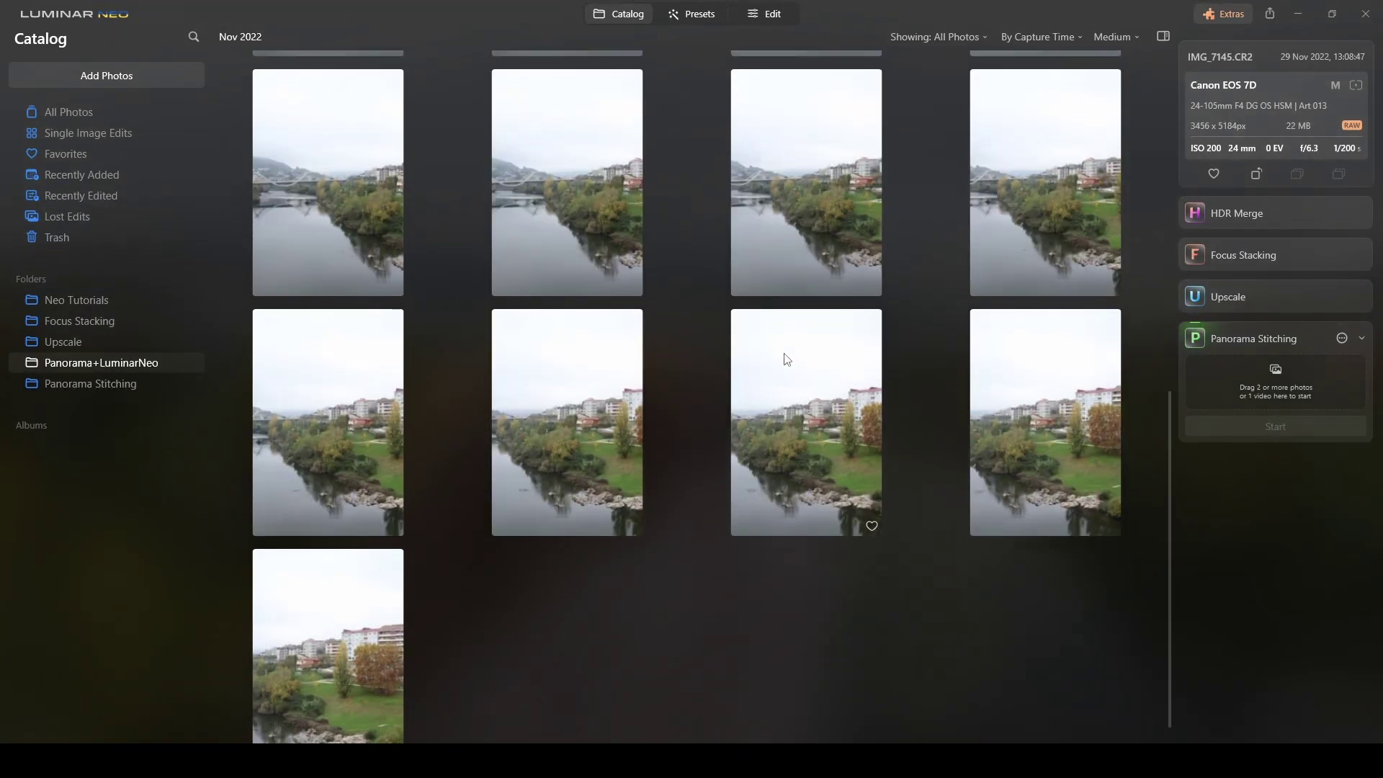
scroll(783, 350, "down", 5)
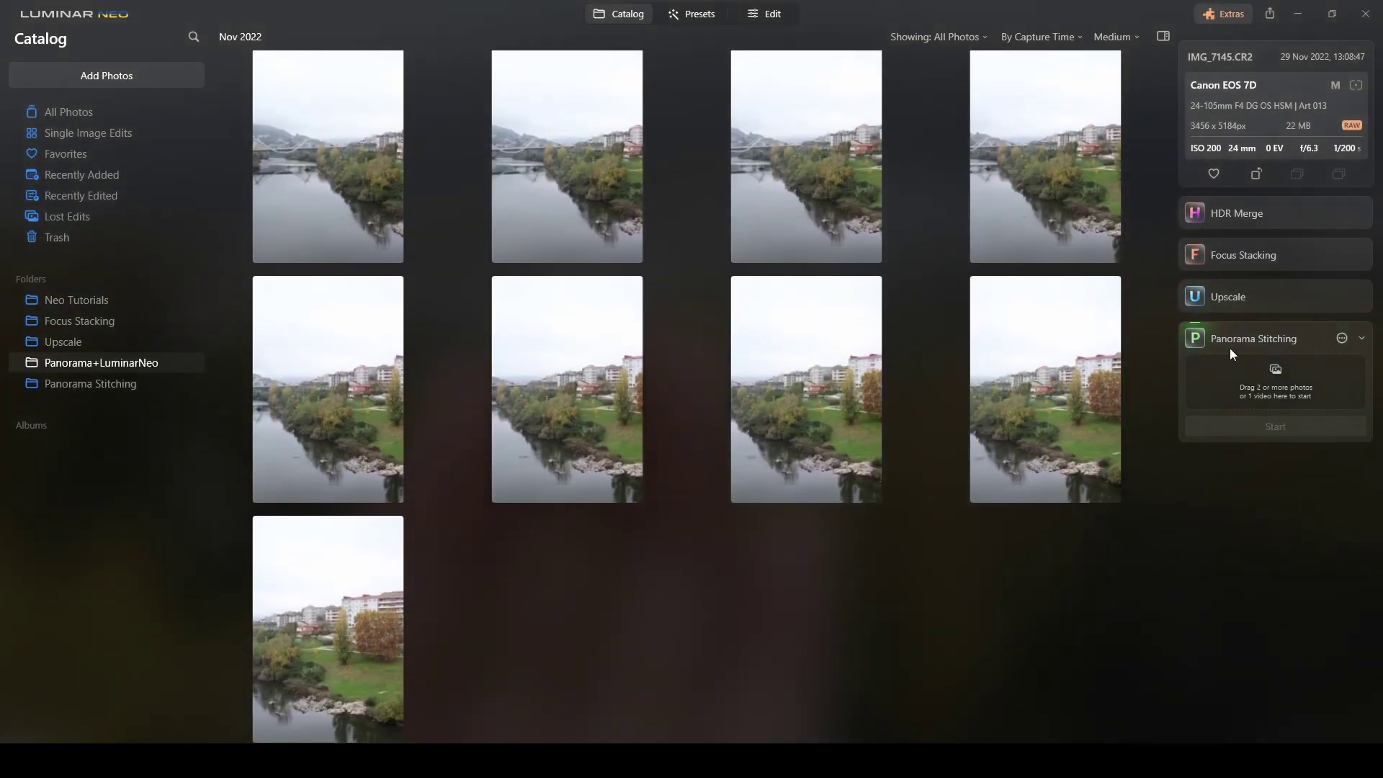
mouse_move(81, 388)
left_click(107, 386)
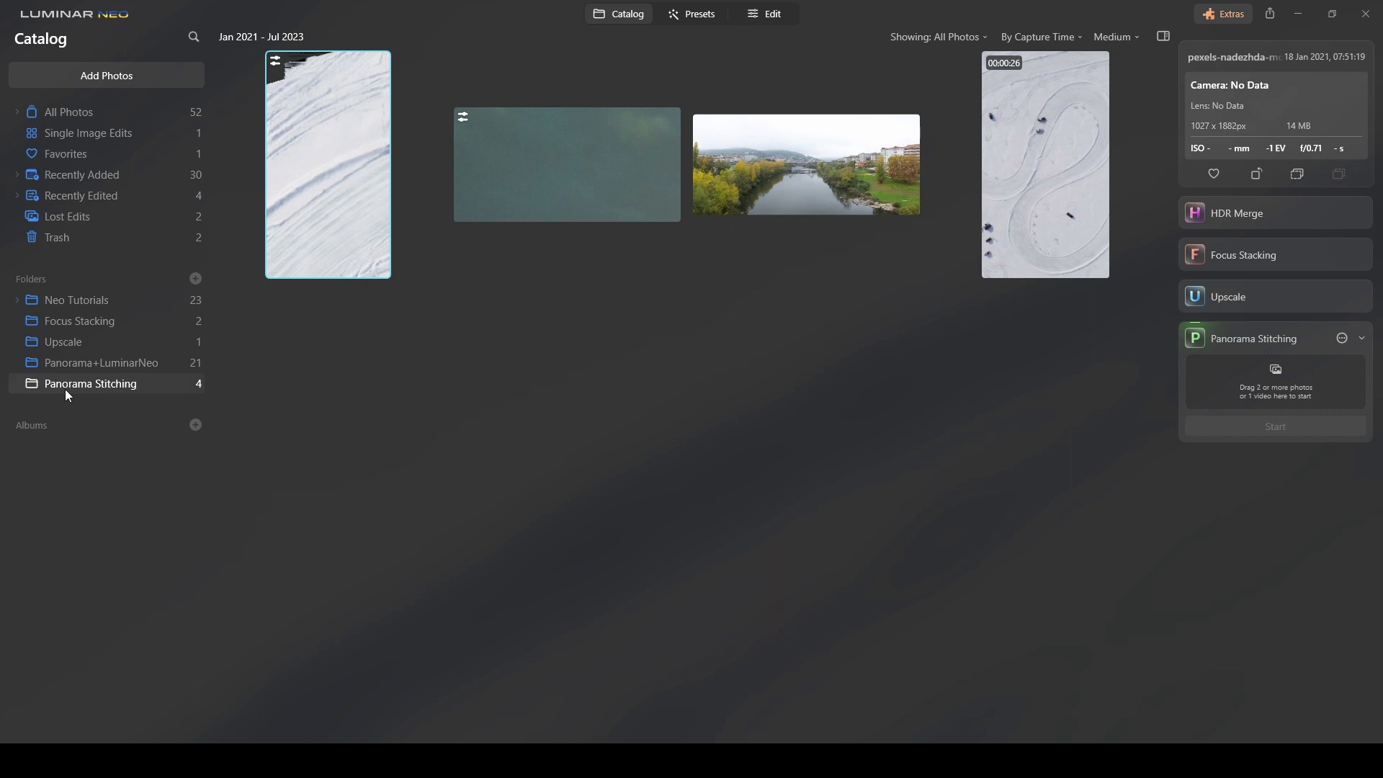
left_click(754, 198)
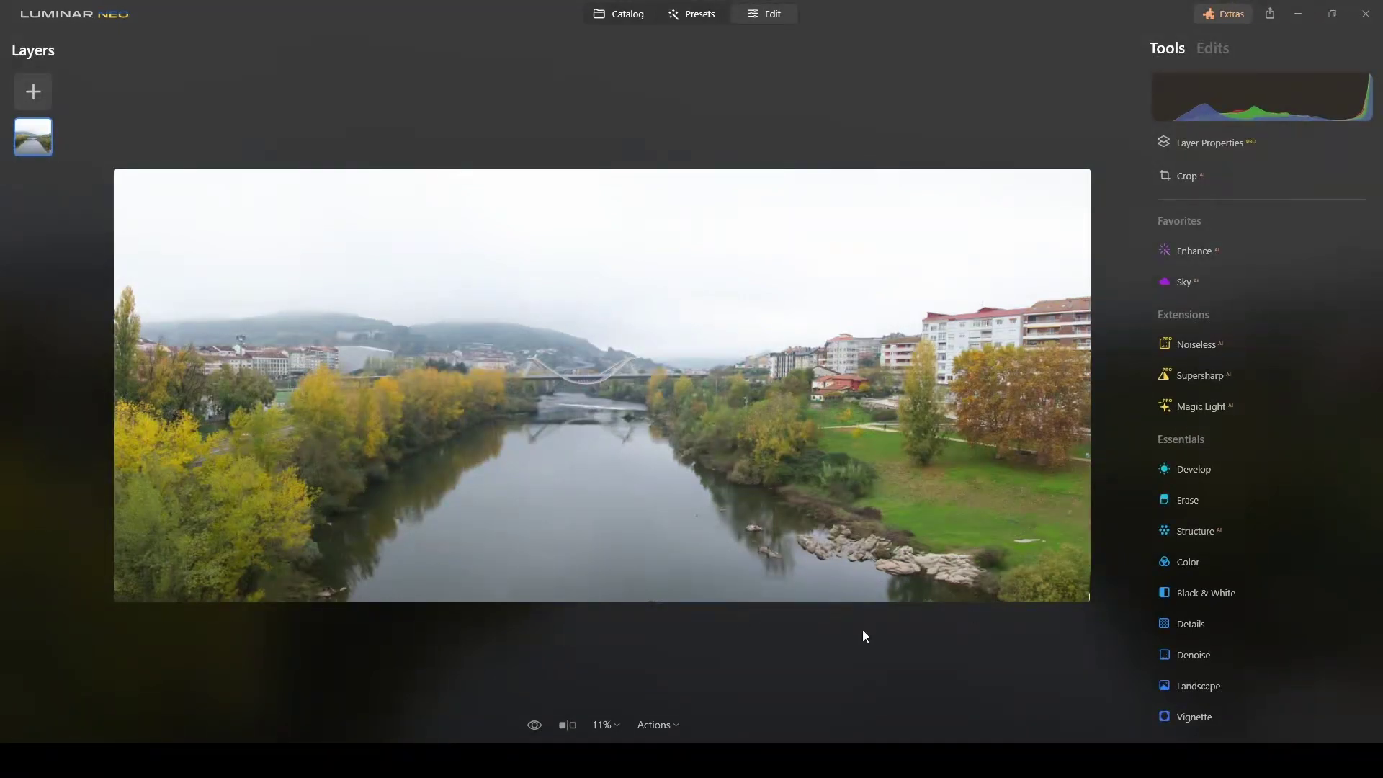
scroll(1240, 542, "down", 5)
scroll(1239, 544, "down", 5)
scroll(1210, 649, "down", 2)
- Activate the Clone tool from the Professional tools on the river panorama
left_click(1187, 729)
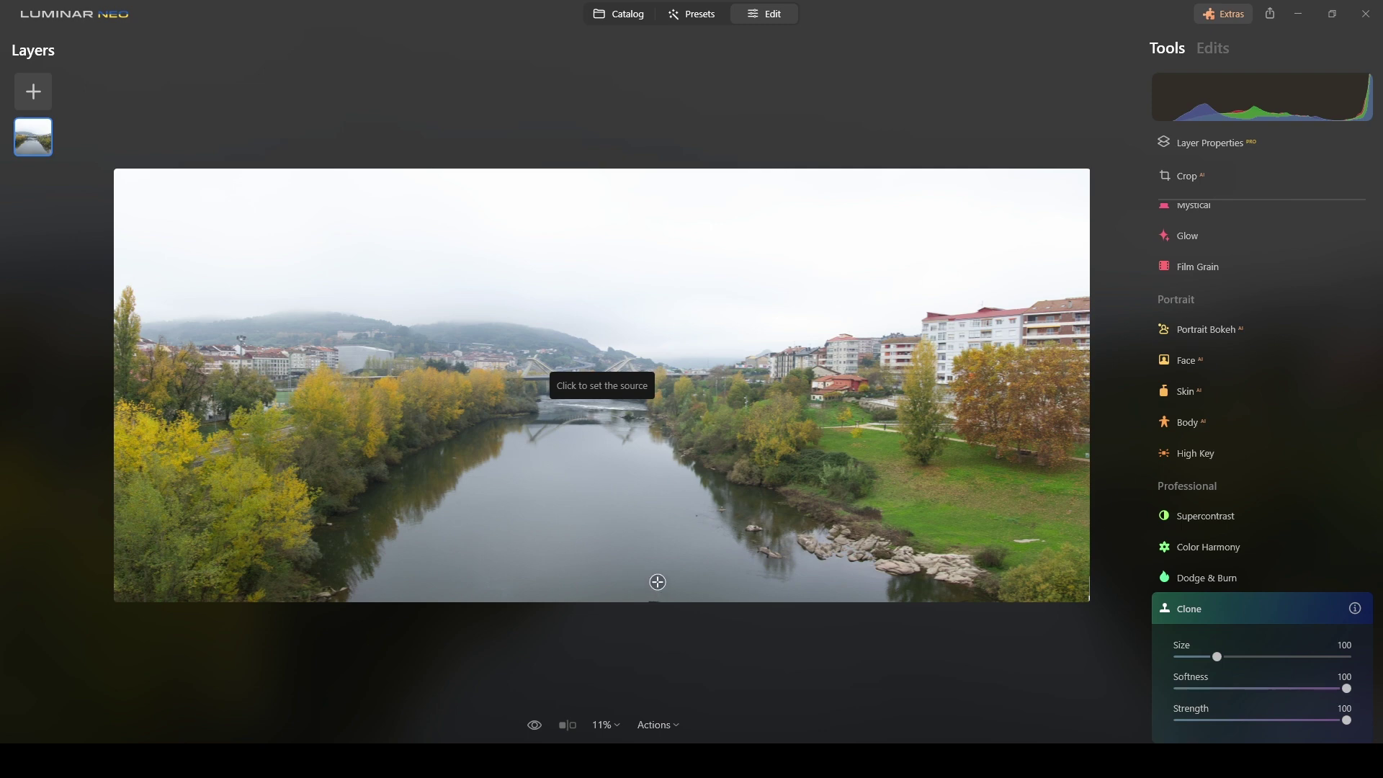
- Shrink the clone brush to size 36 and set a source near the bottom-right corner
left_click(658, 581)
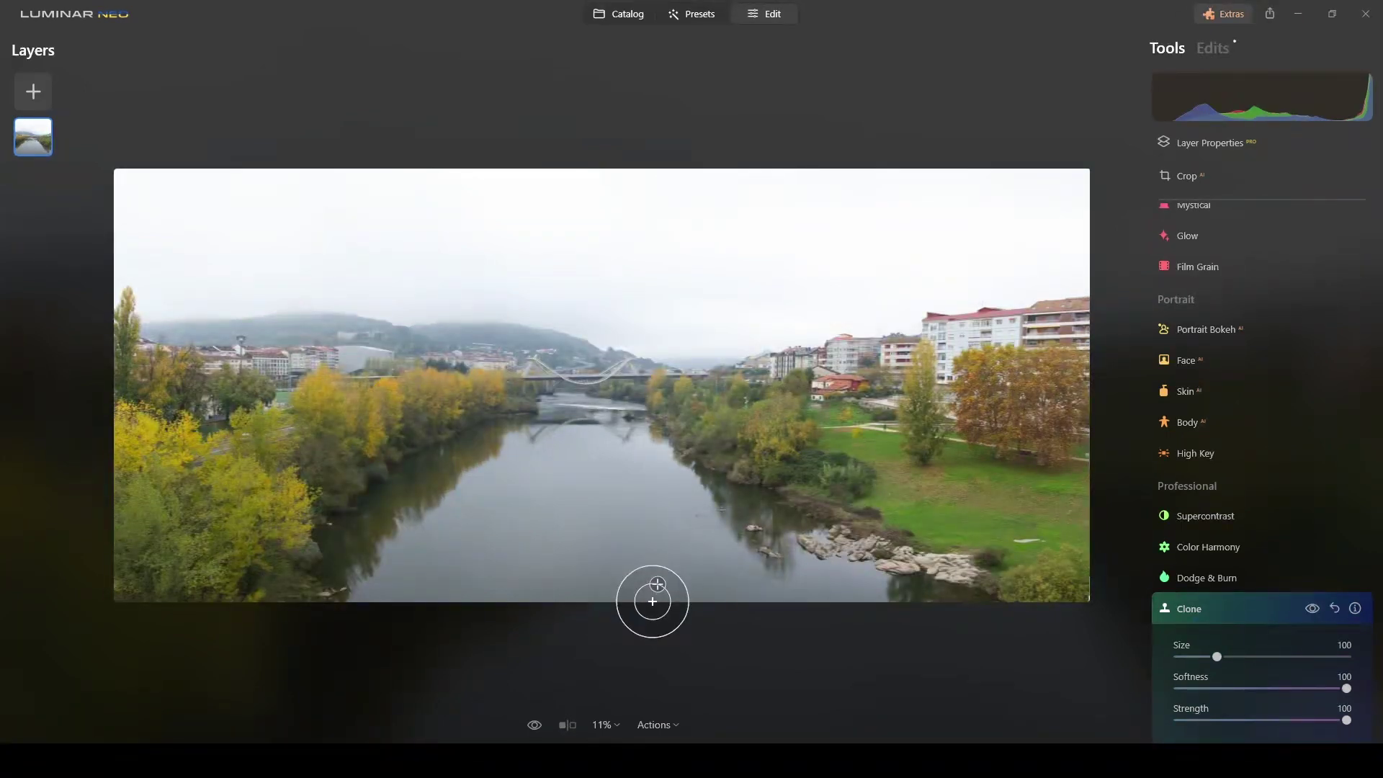
left_click_drag(1217, 656, 1187, 655)
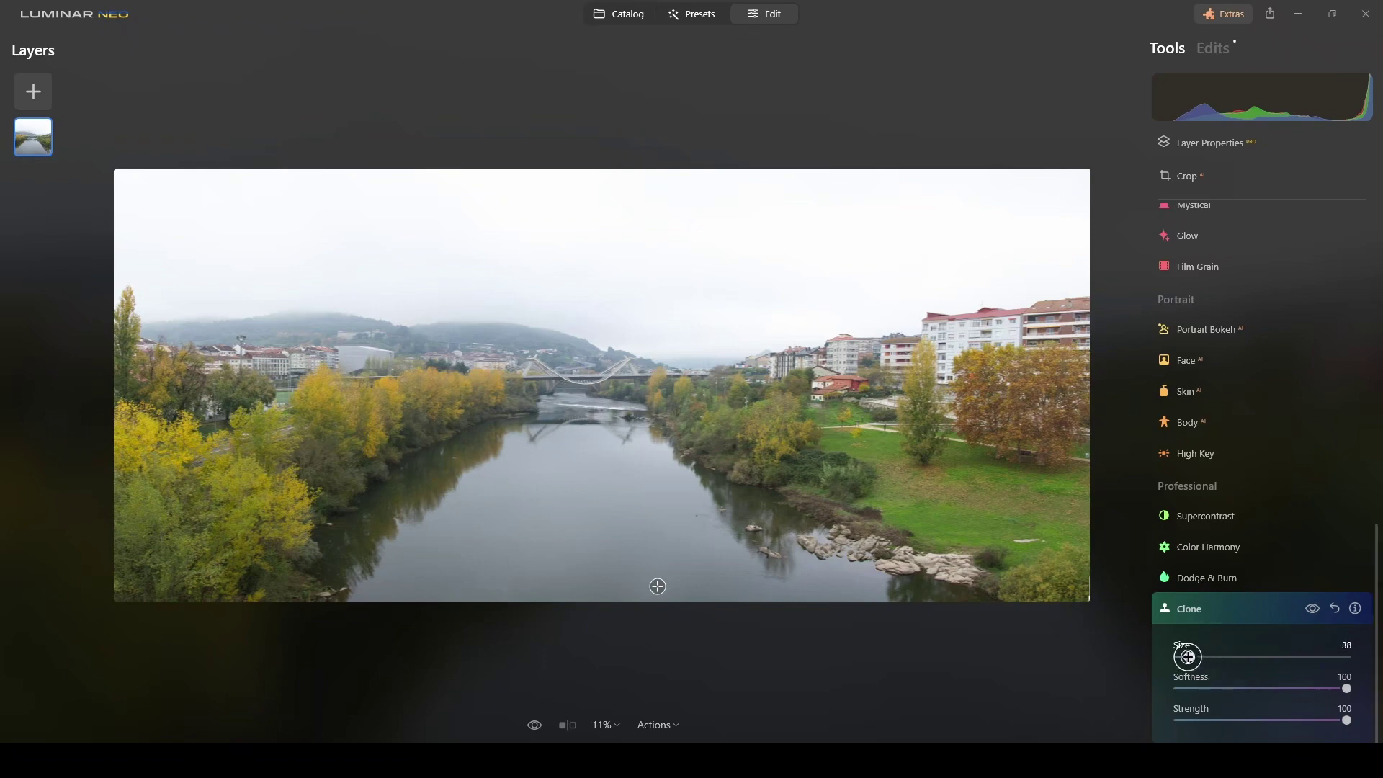
left_click(1077, 577)
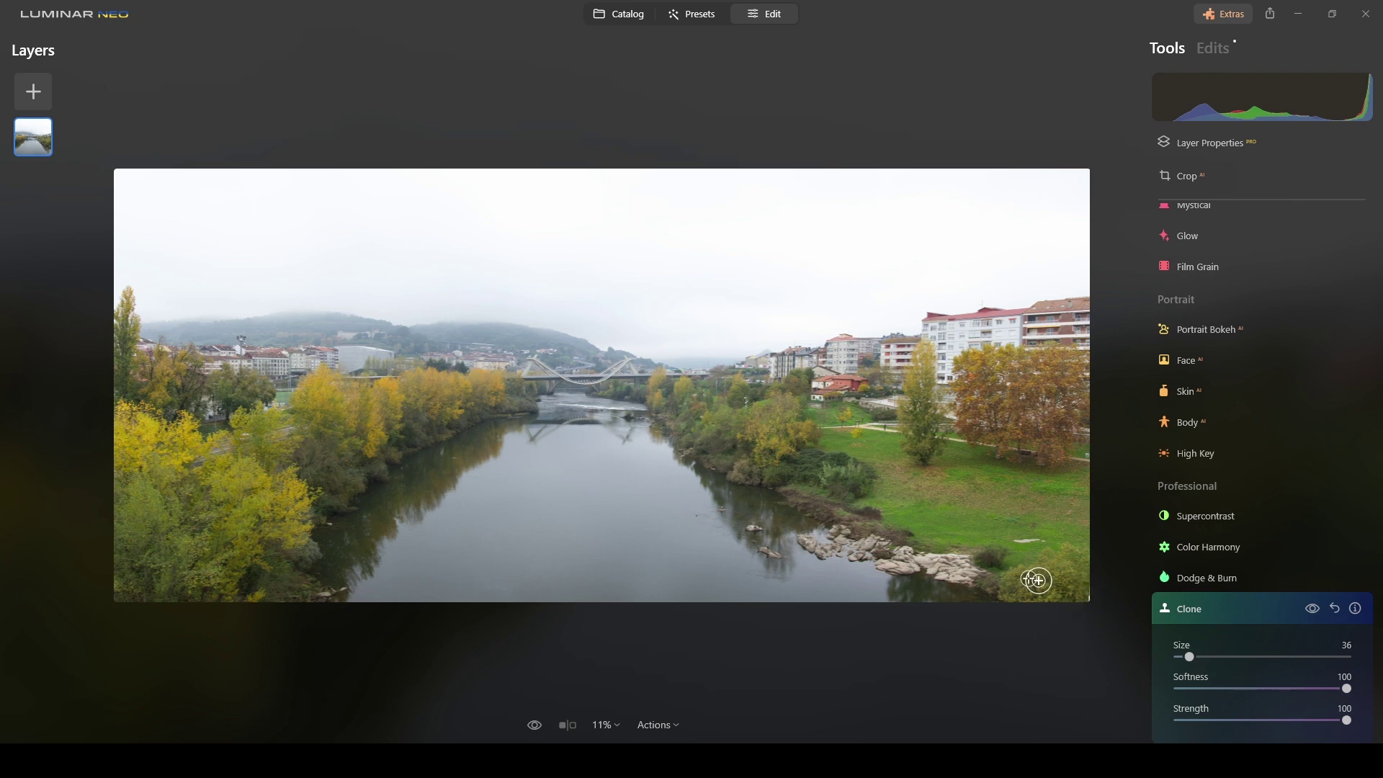
key("Escape")
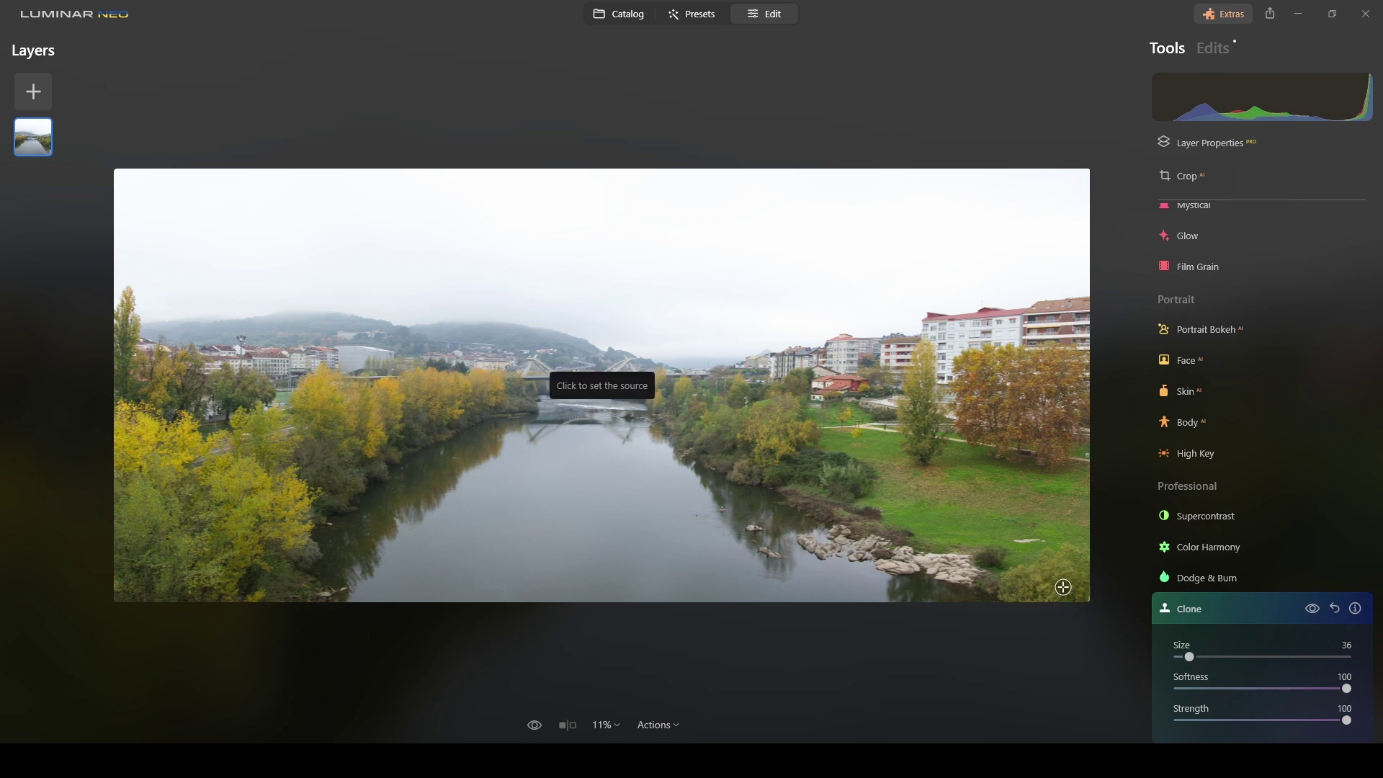
left_click(1064, 584)
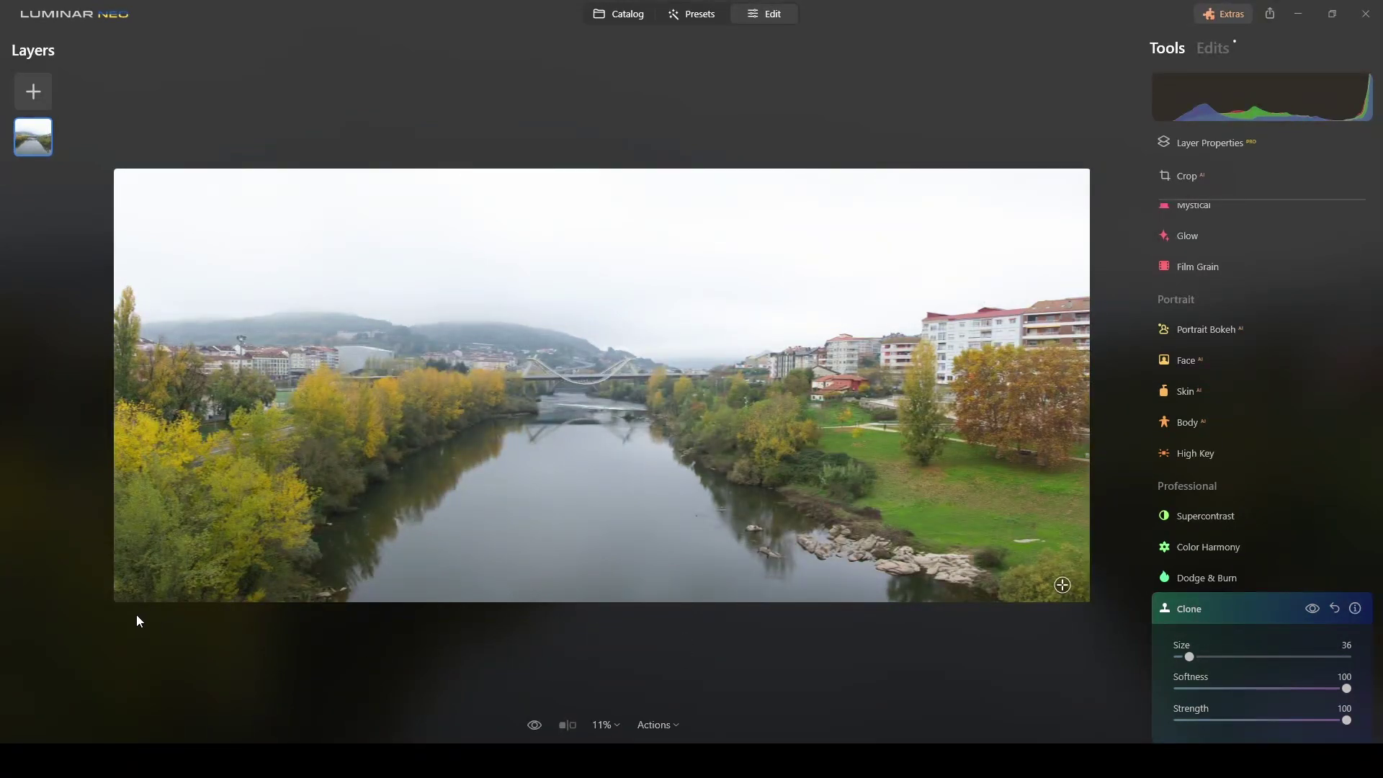
key("Escape")
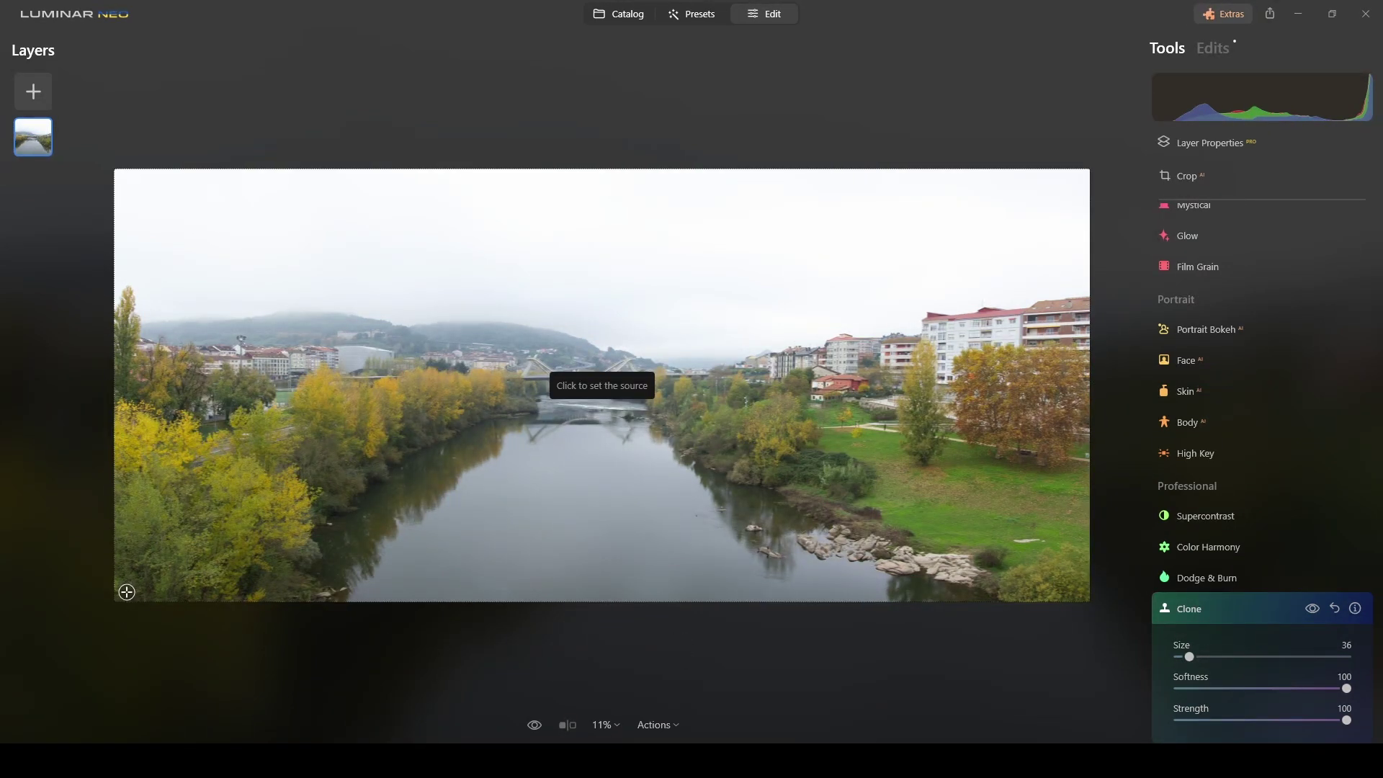
- Set the clone source near the panorama's bottom-left corner
left_click(126, 592)
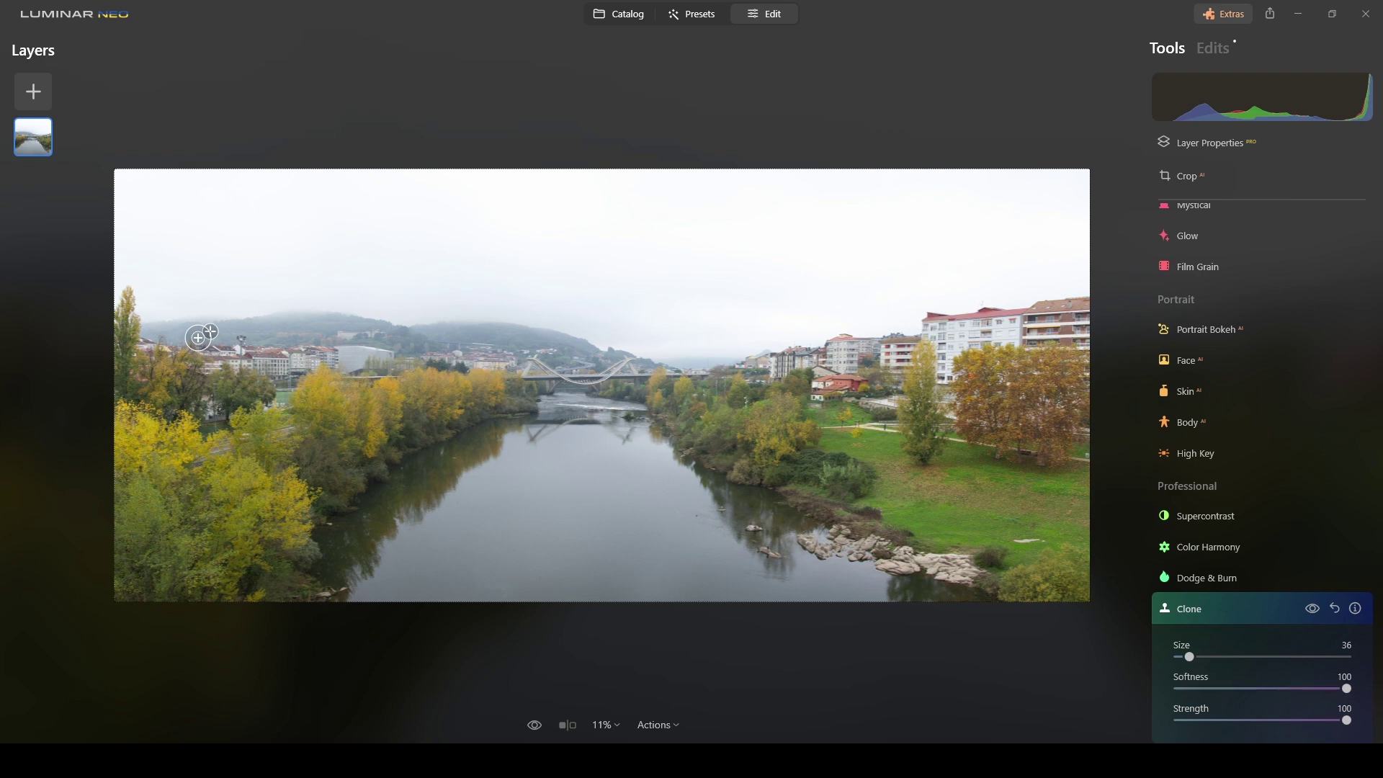
key("alt")
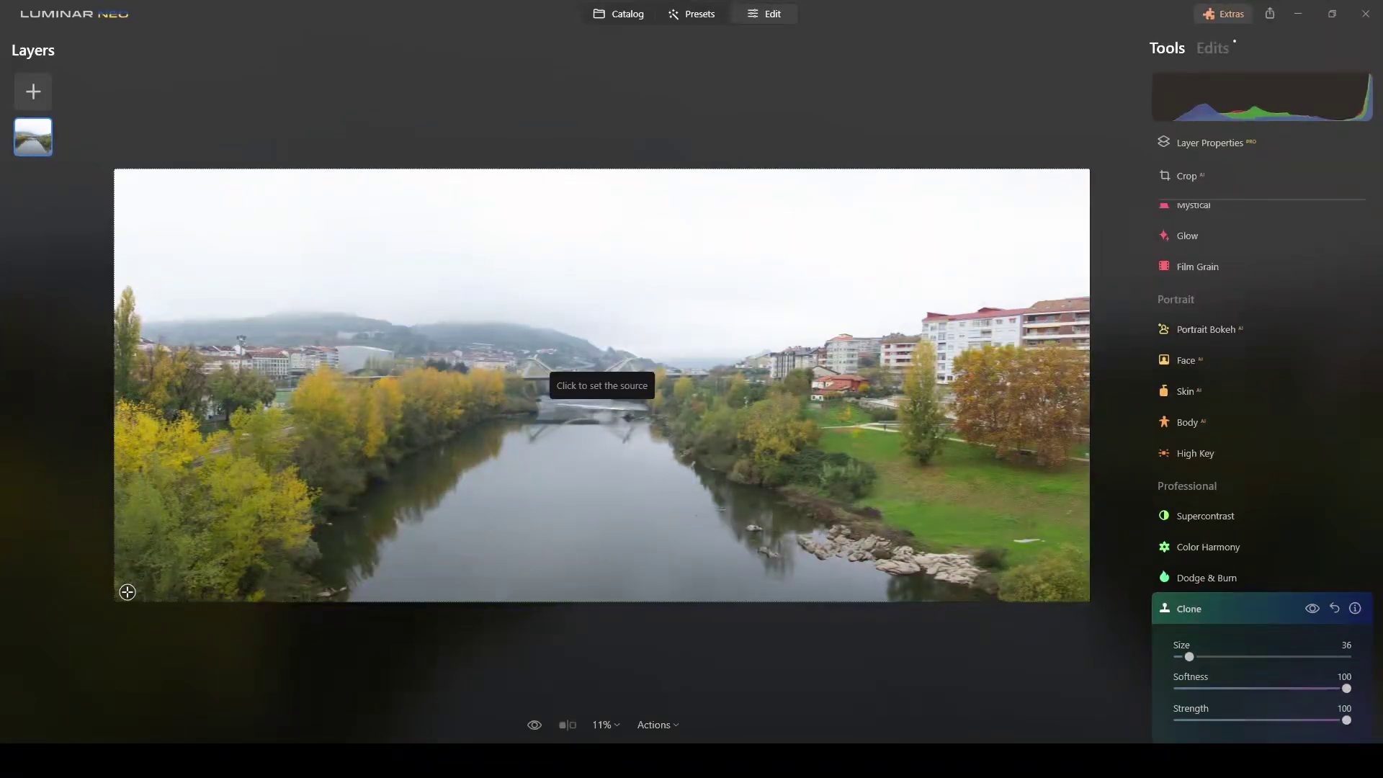
left_click(126, 591)
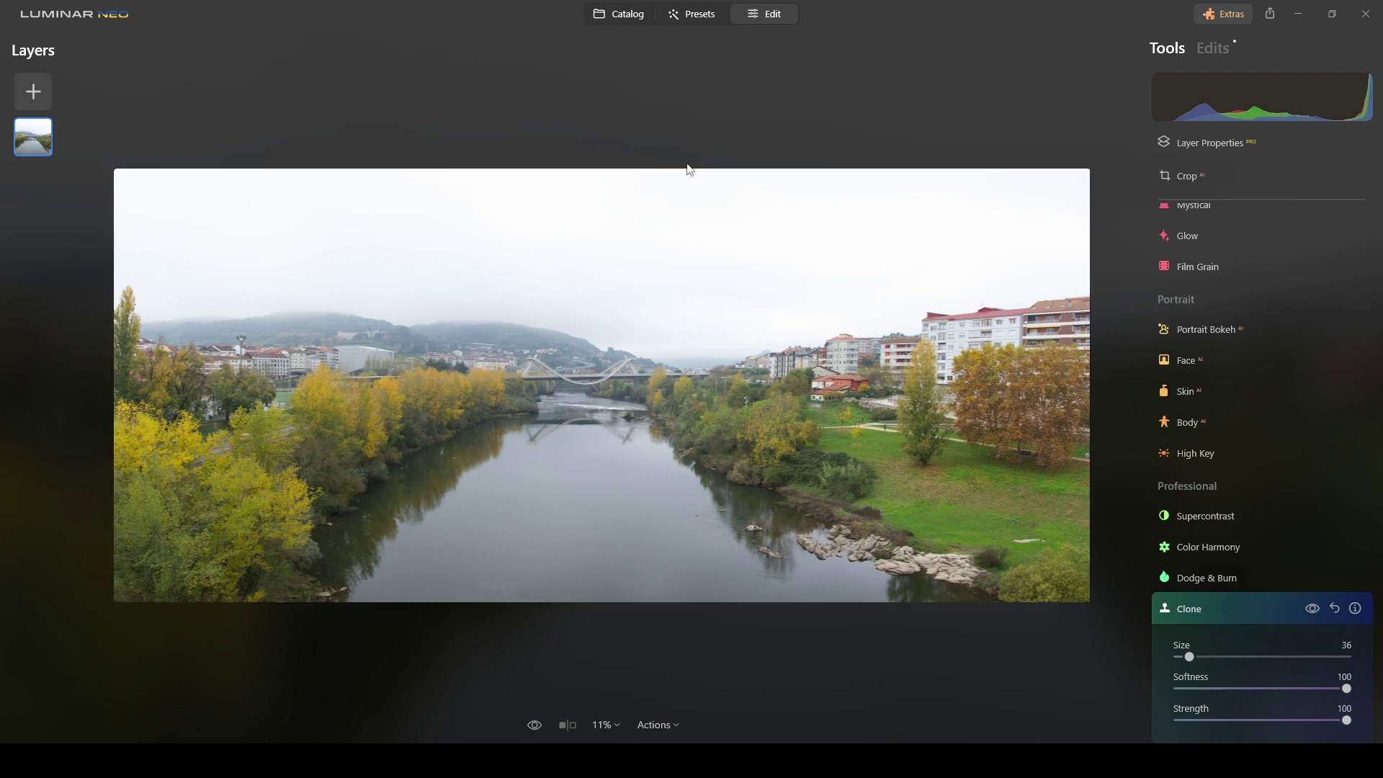
- Return to the catalog's Panorama Stitching folder with the saved river panorama
left_click(619, 14)
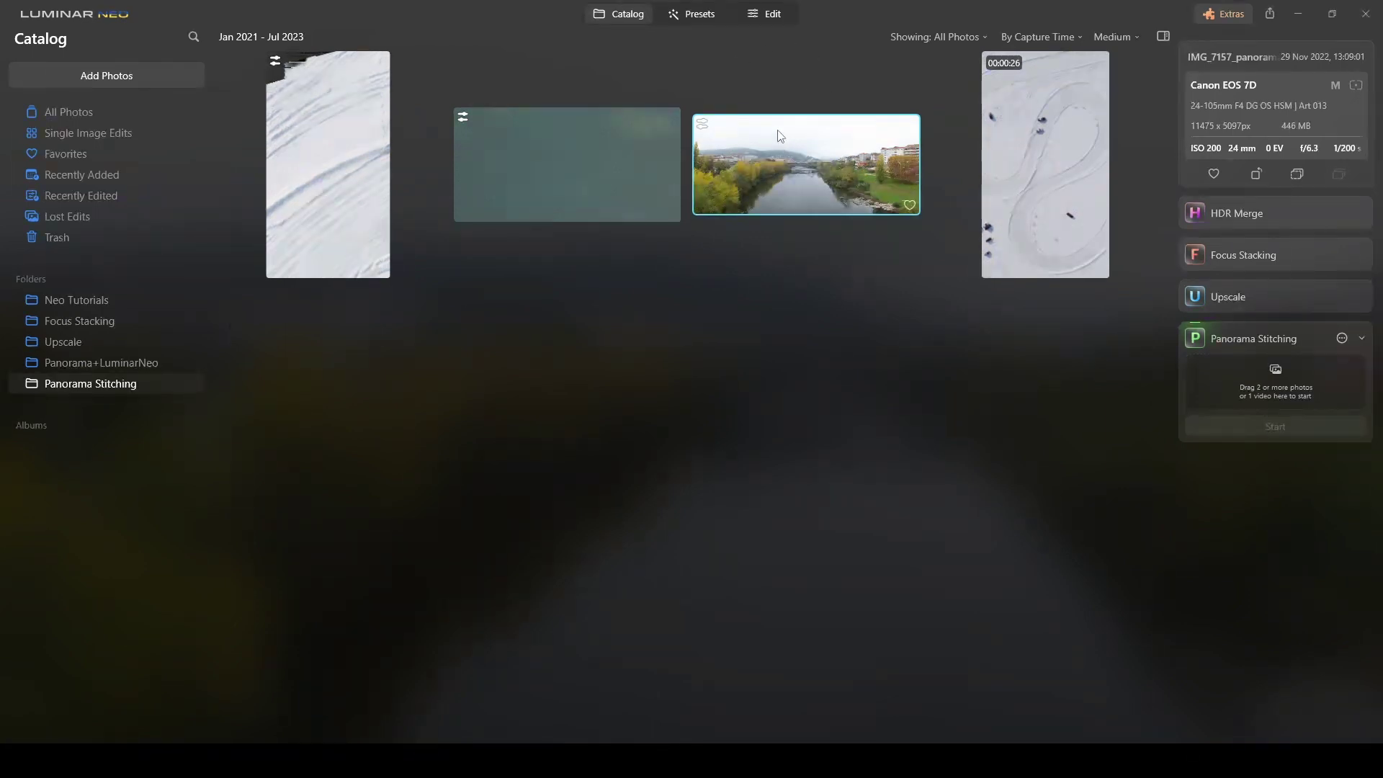
- Apply the More Volume preset from the Scenery collection at full strength
left_click(696, 18)
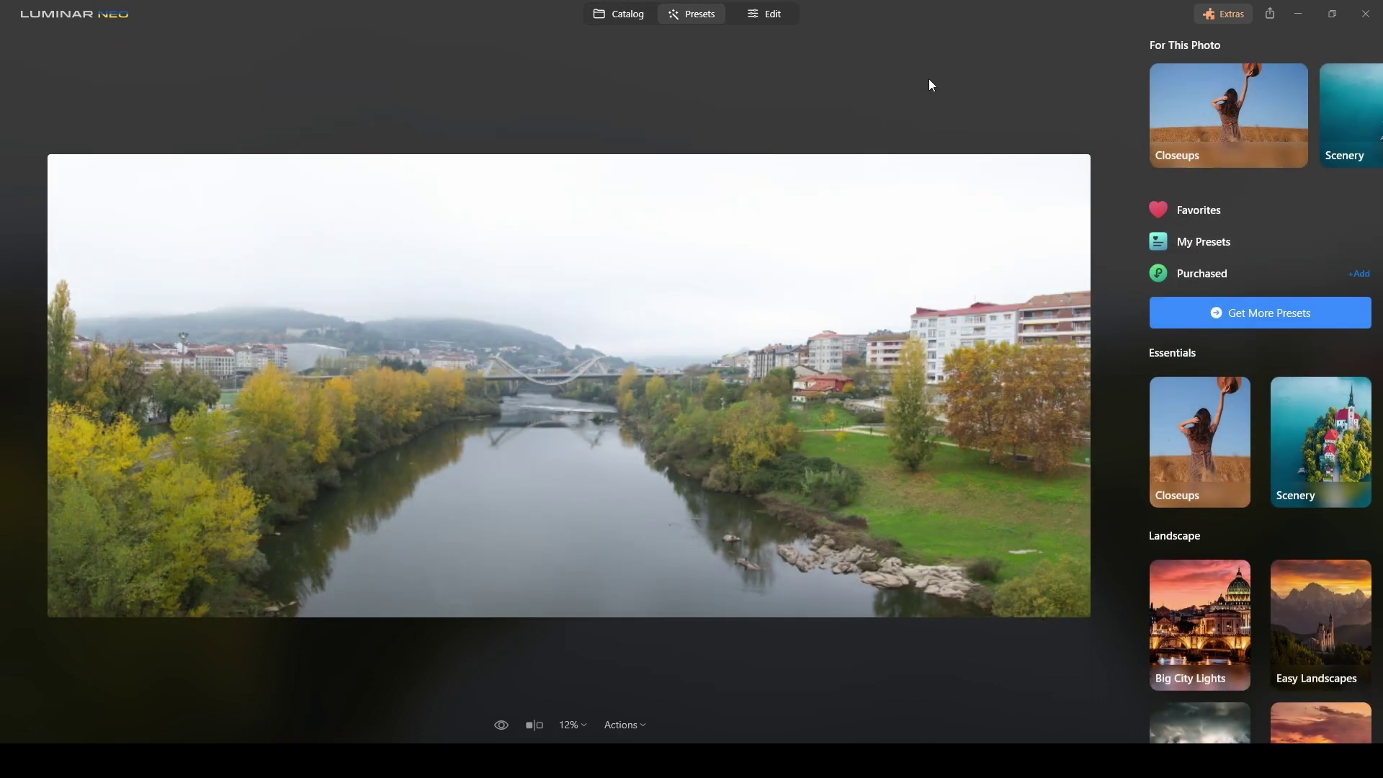
scroll(1218, 361, "down", 3)
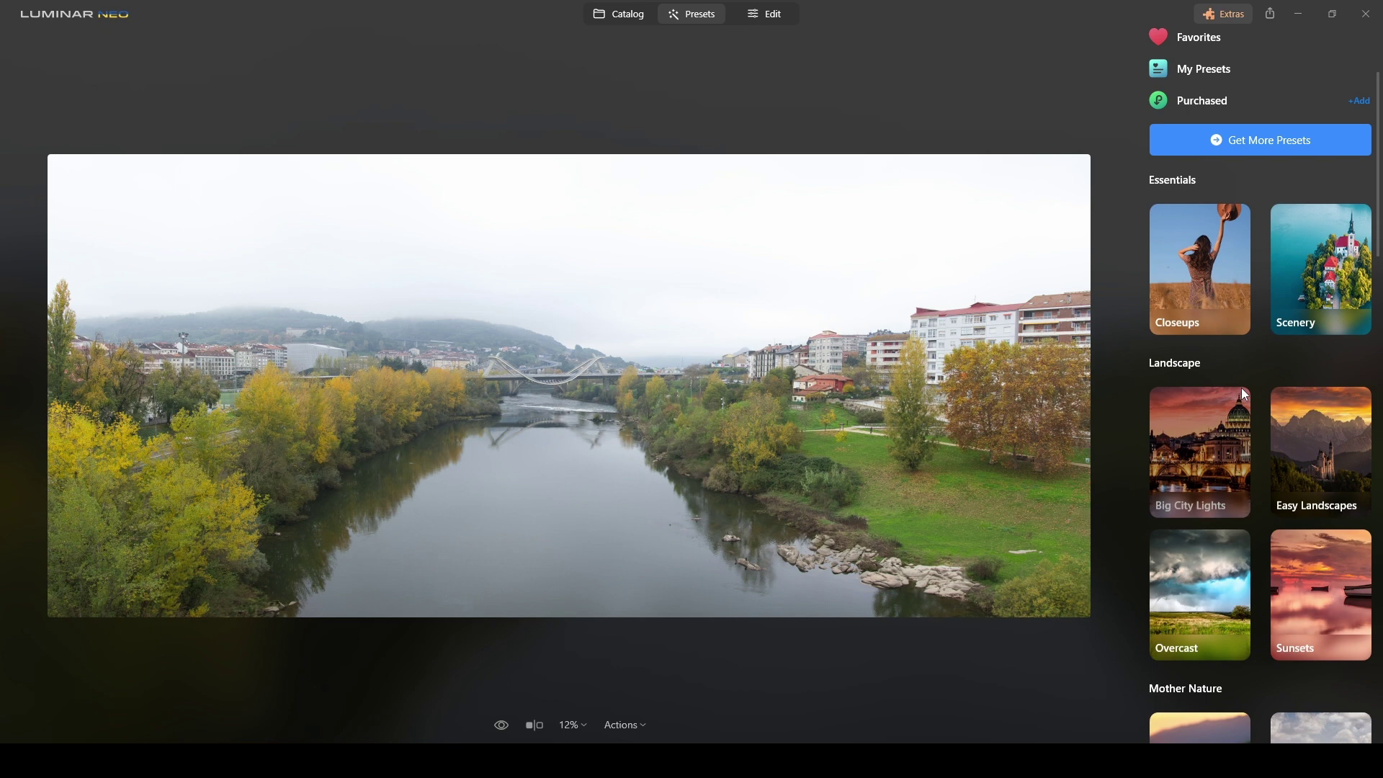
scroll(1243, 396, "down", 3)
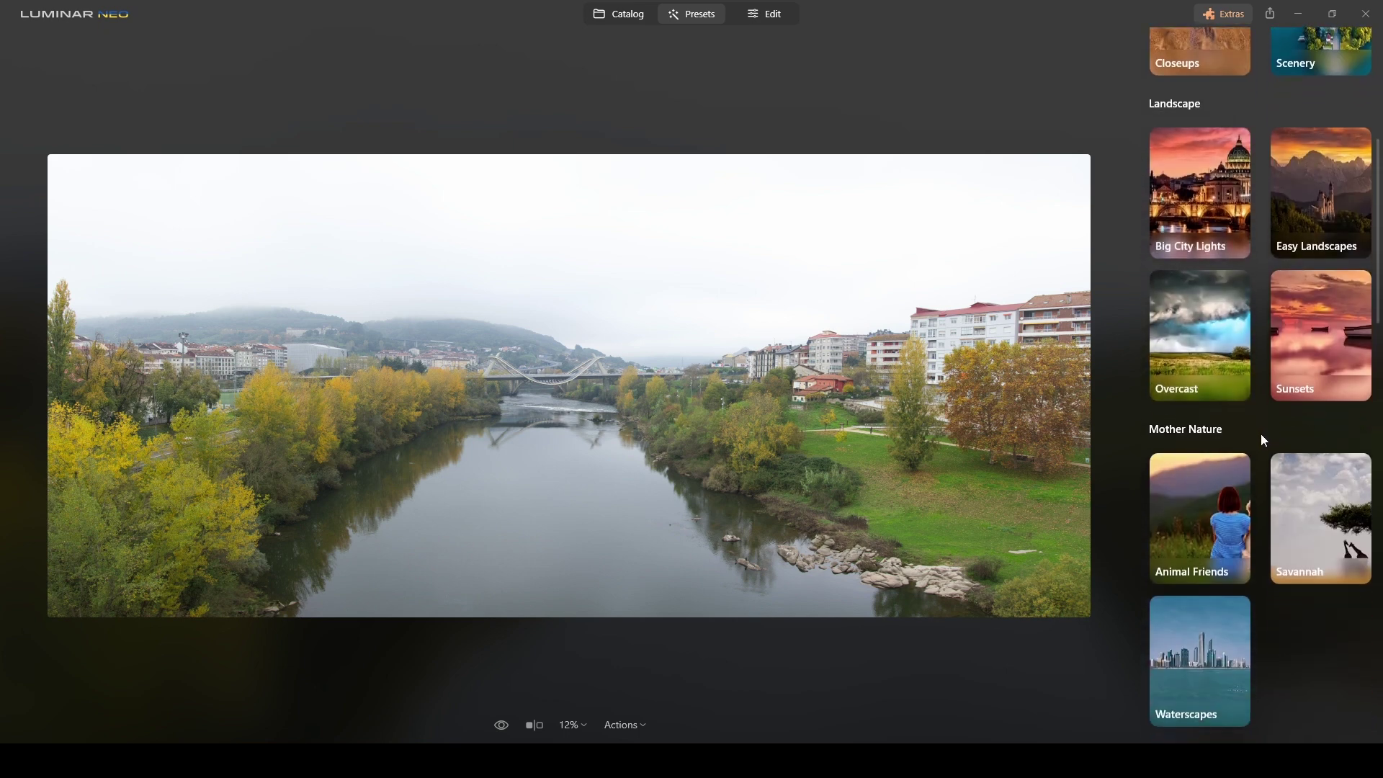
scroll(1268, 444, "down", 3)
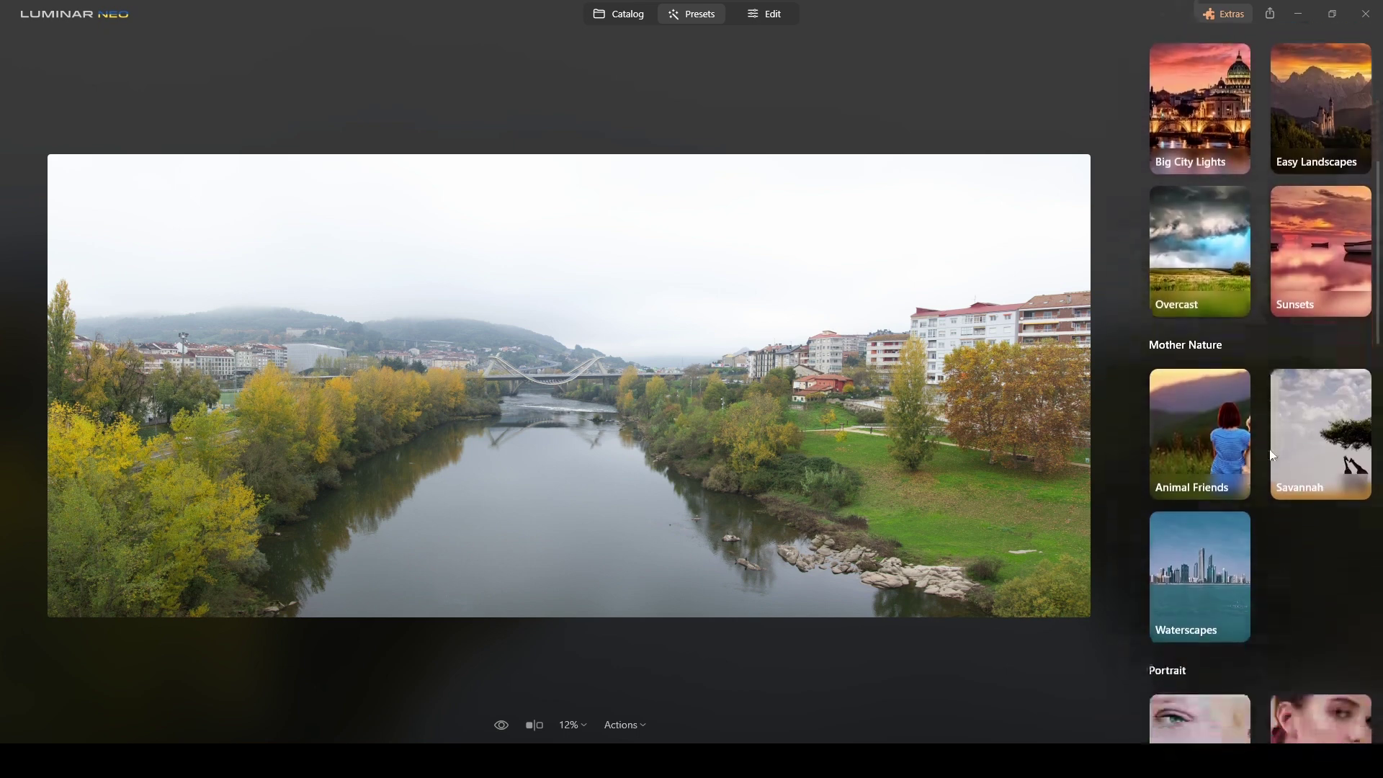
scroll(1271, 448, "up", 5)
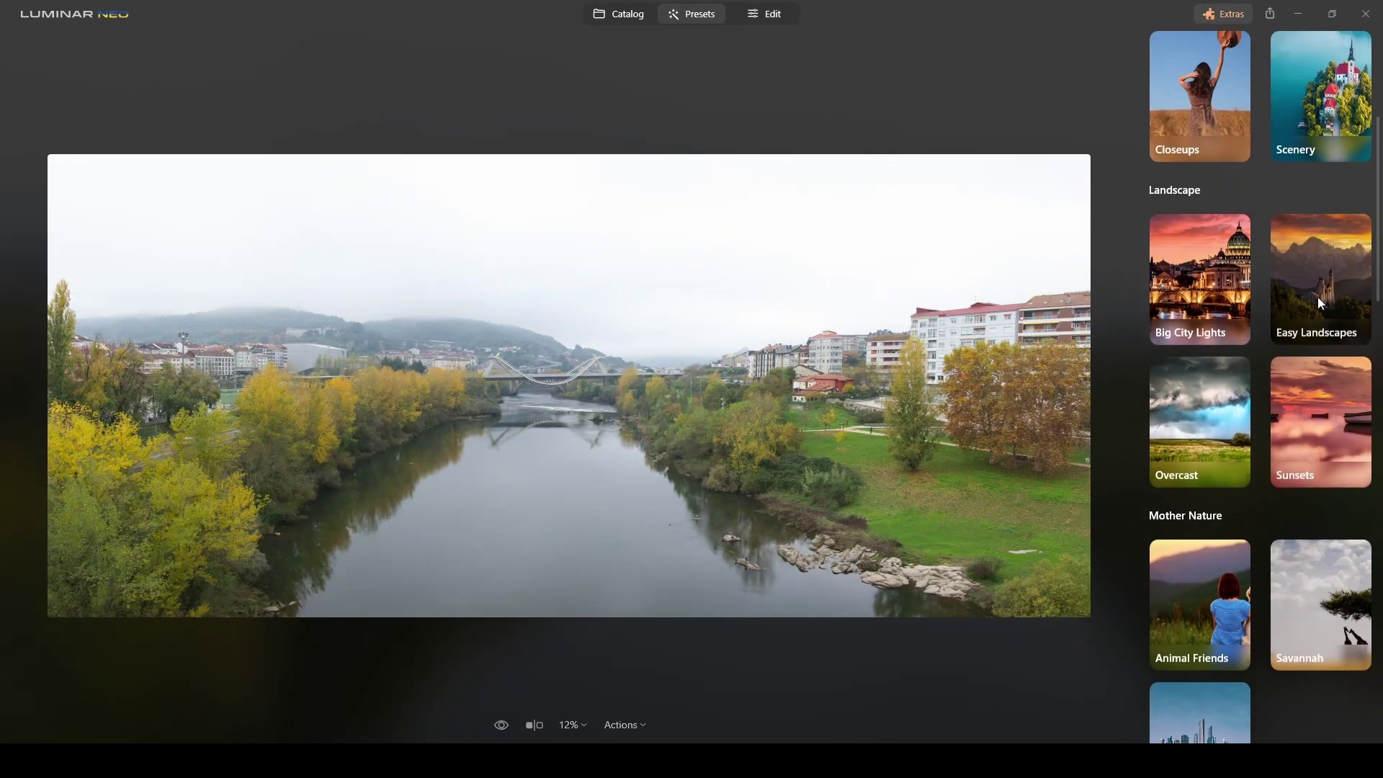
left_click(1317, 301)
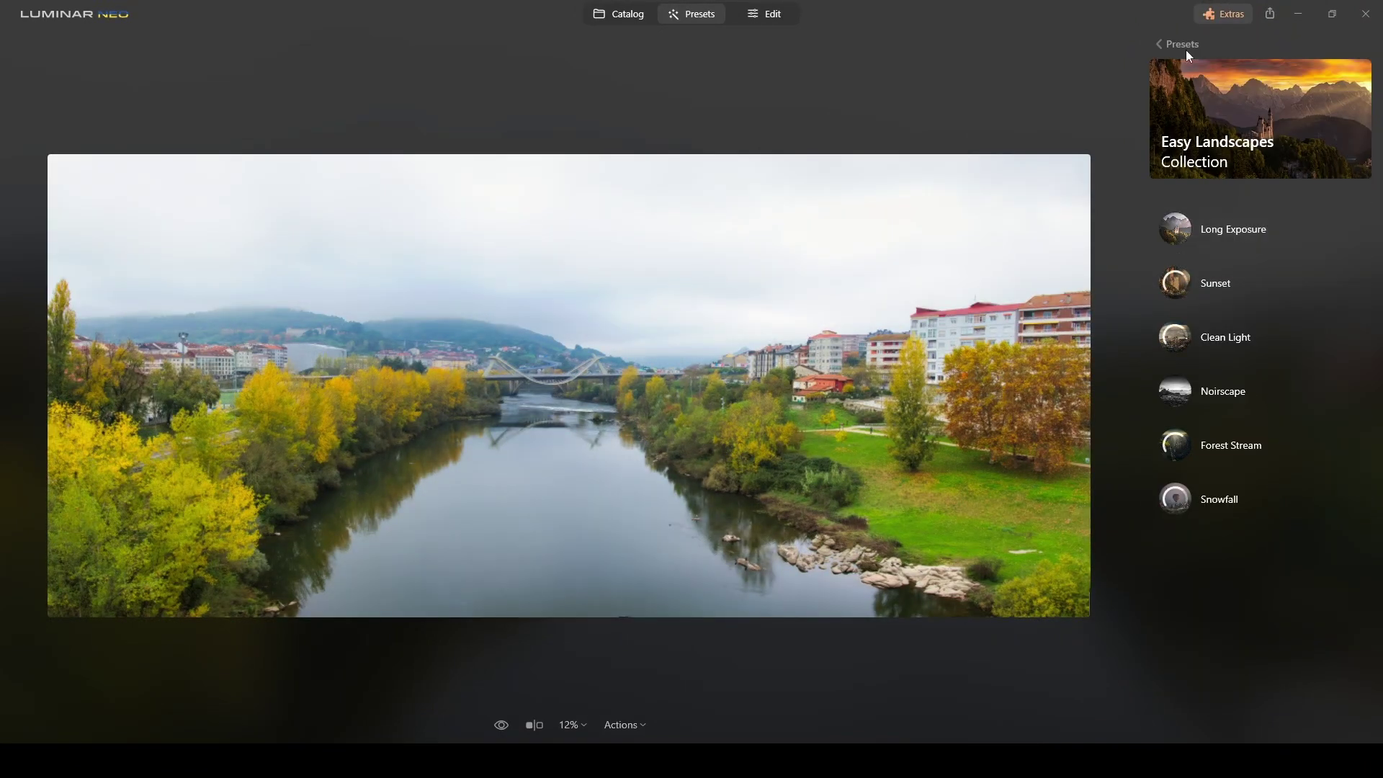
left_click(1182, 44)
left_click(1319, 103)
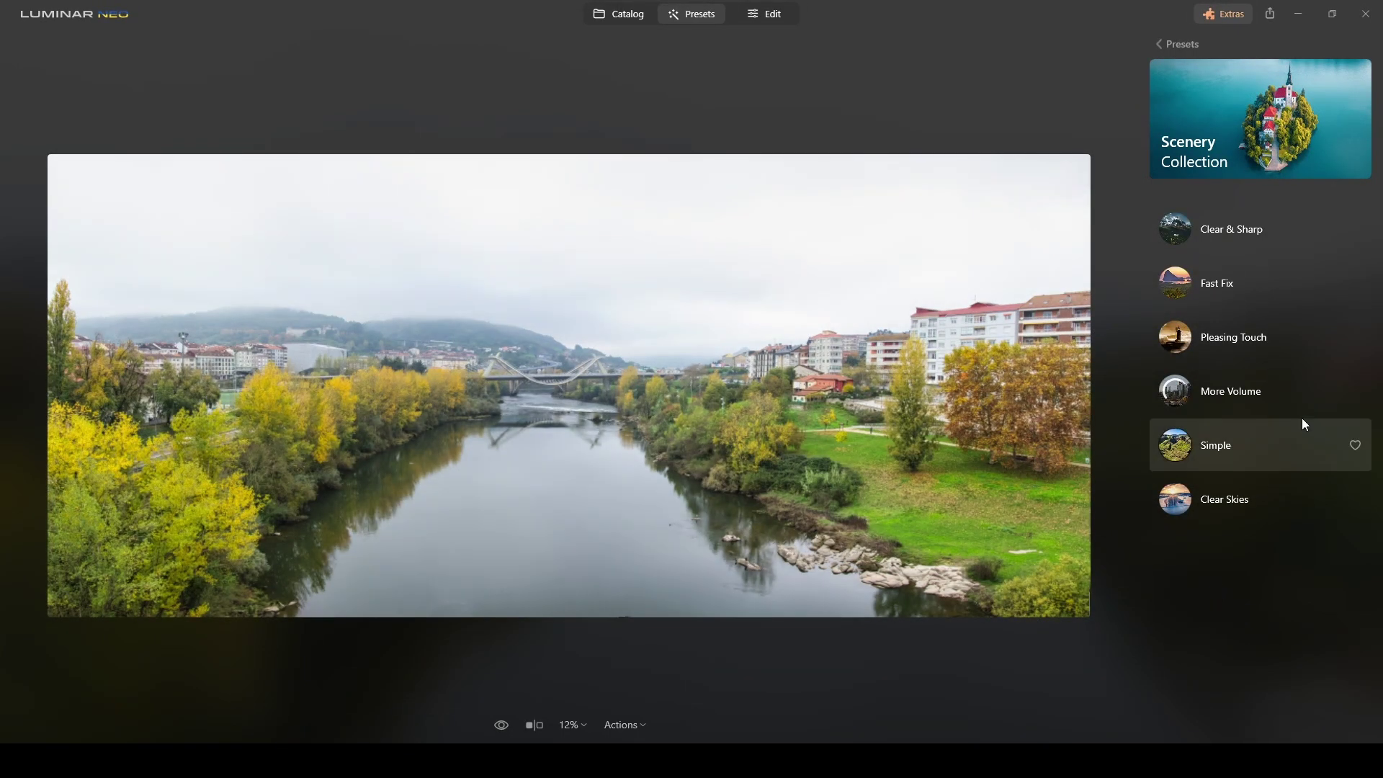
left_click(1228, 394)
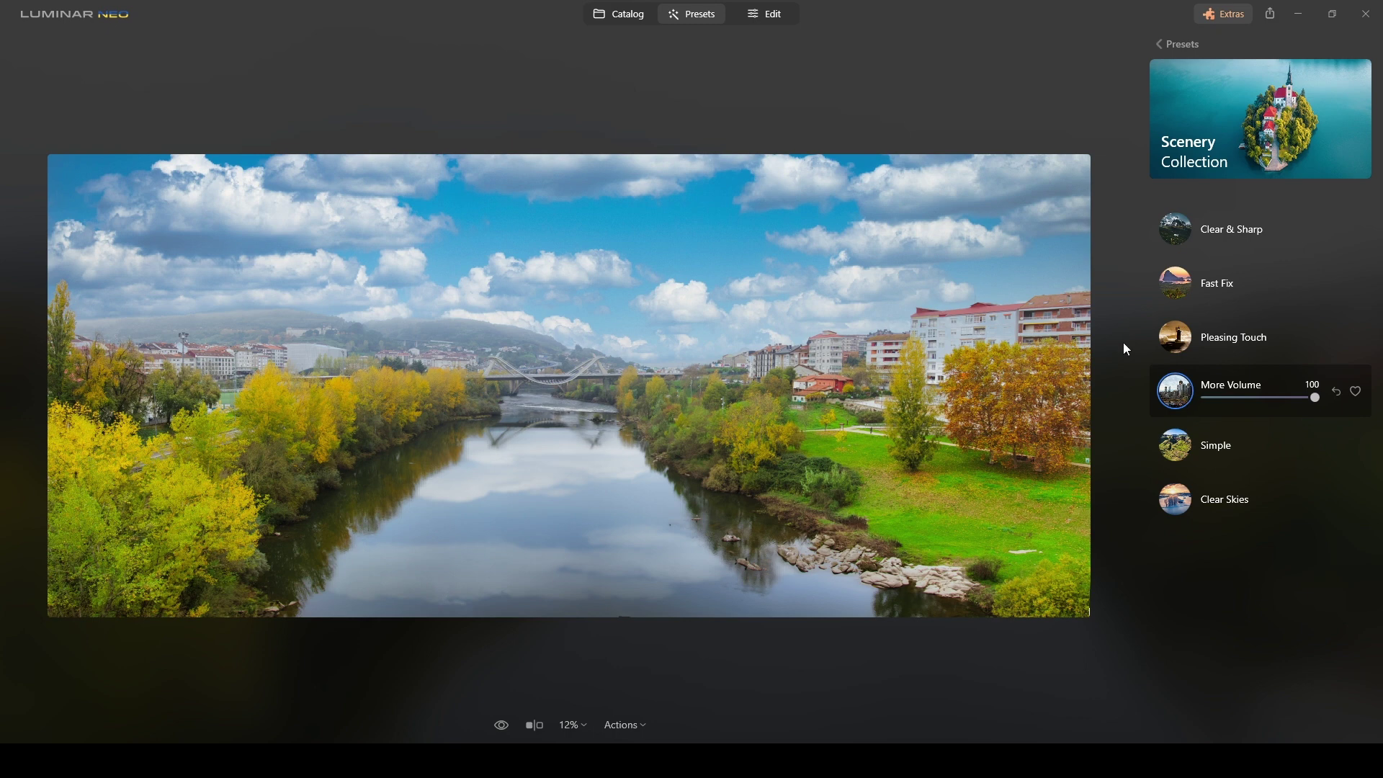
- Add a Develop linear gradient mask covering the panorama's sky
left_click(763, 15)
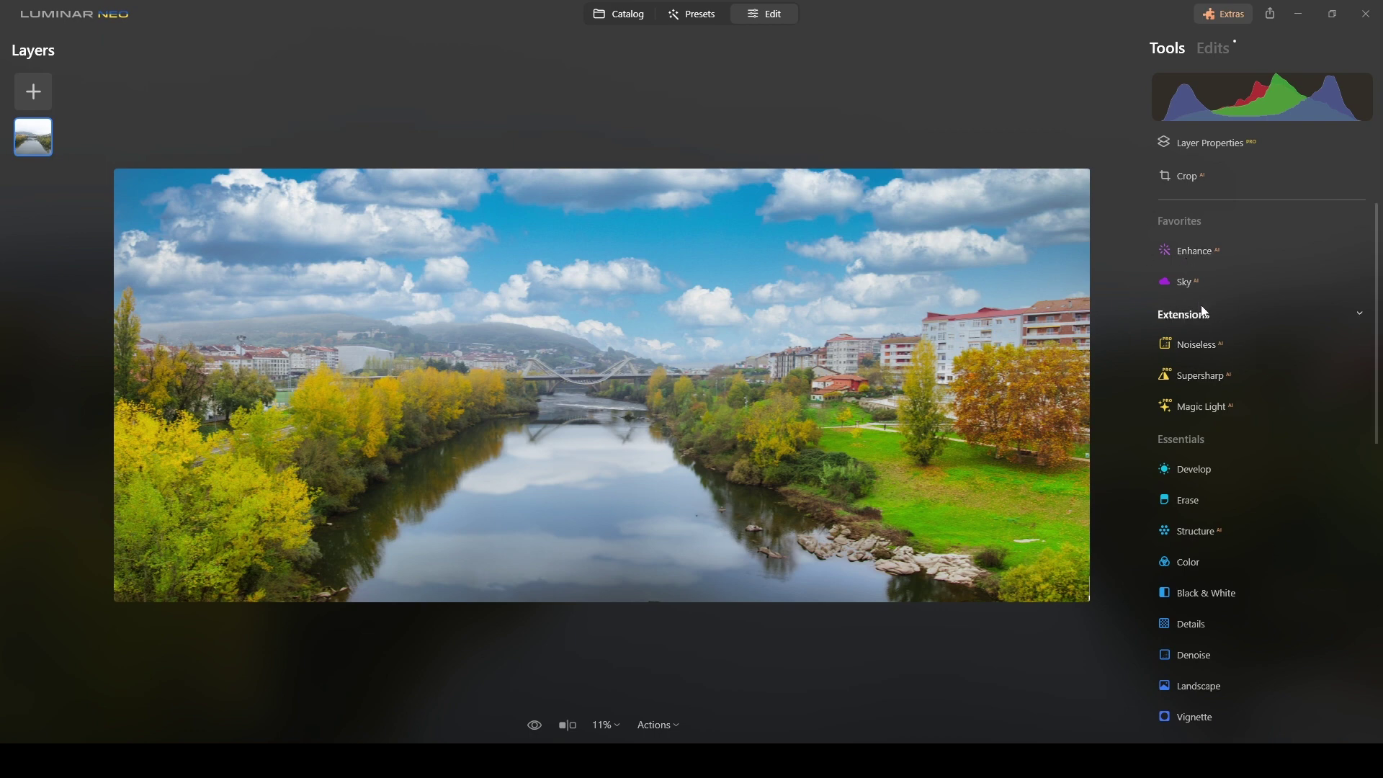
left_click(1193, 469)
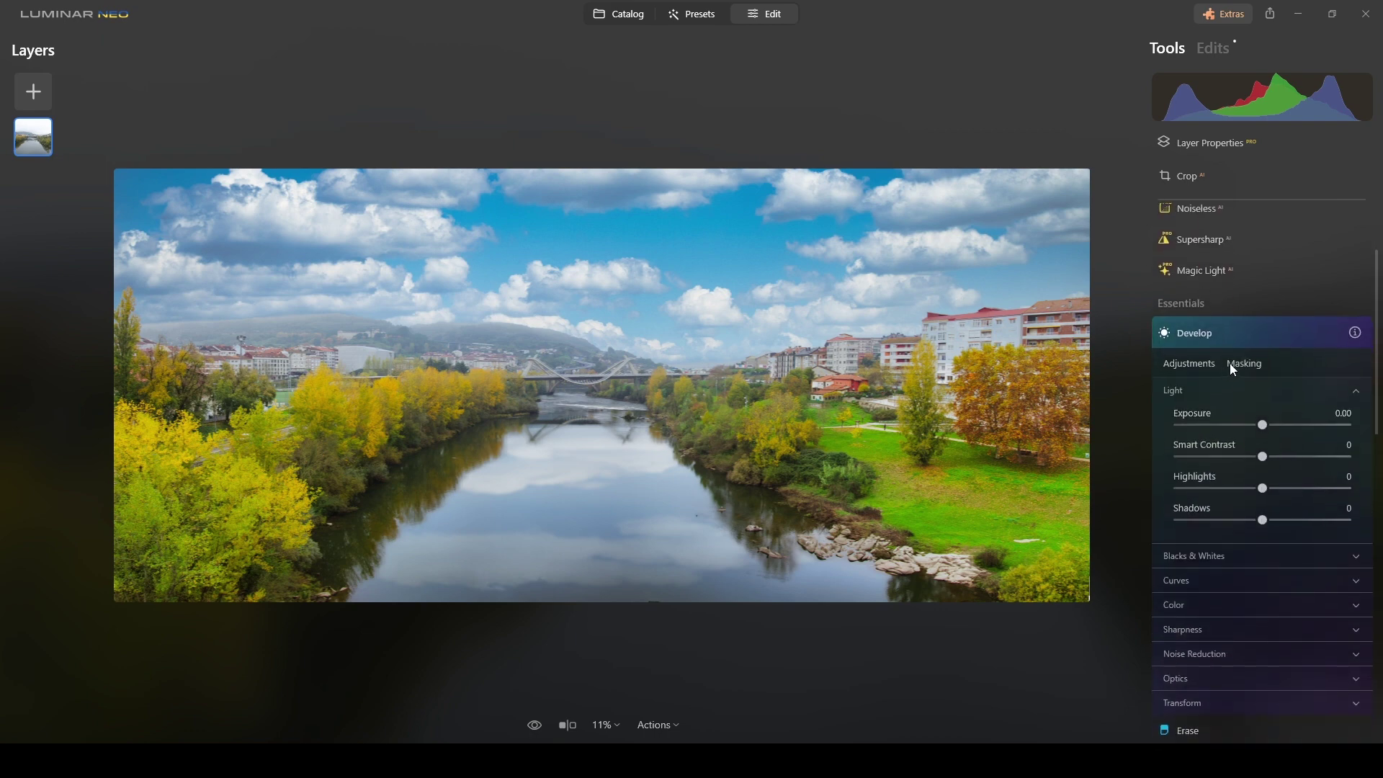
left_click(1243, 363)
left_click(1202, 335)
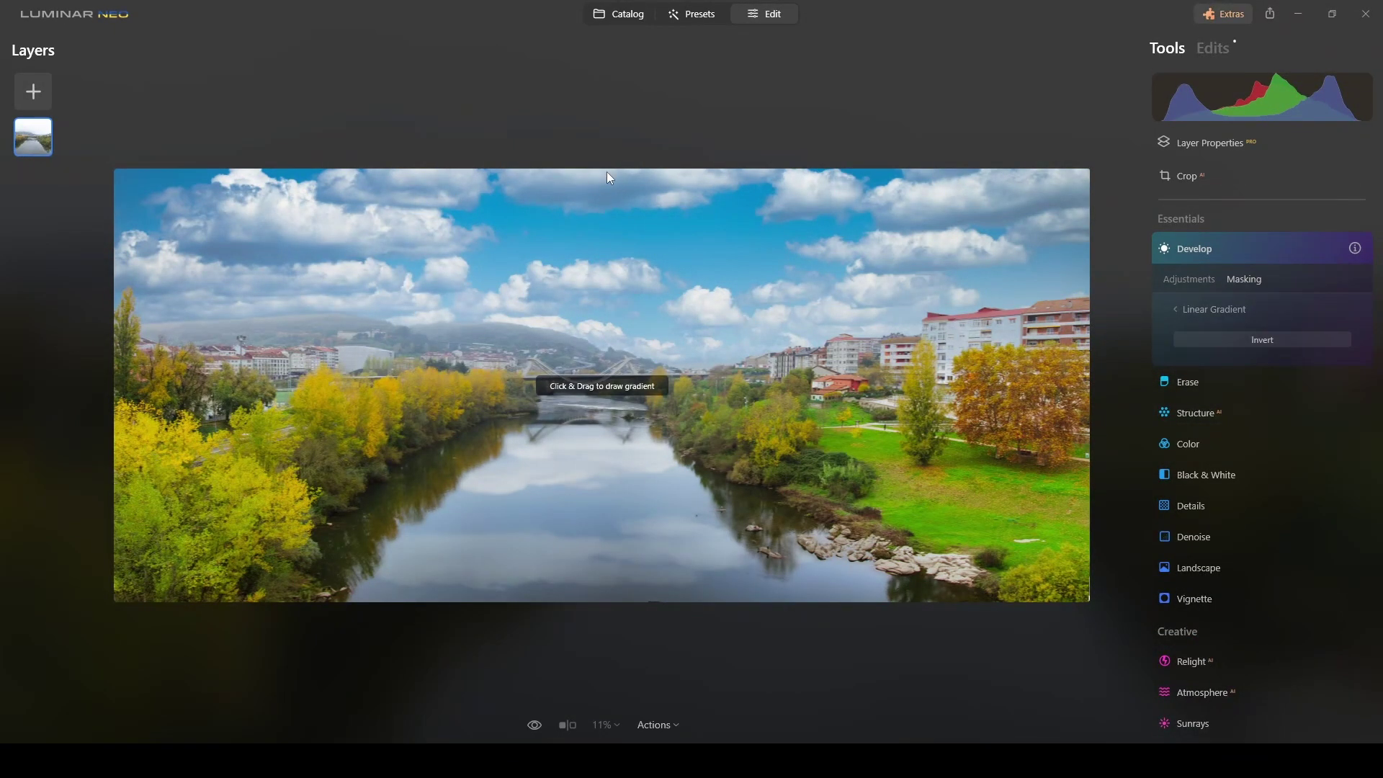
left_click_drag(606, 173, 605, 358)
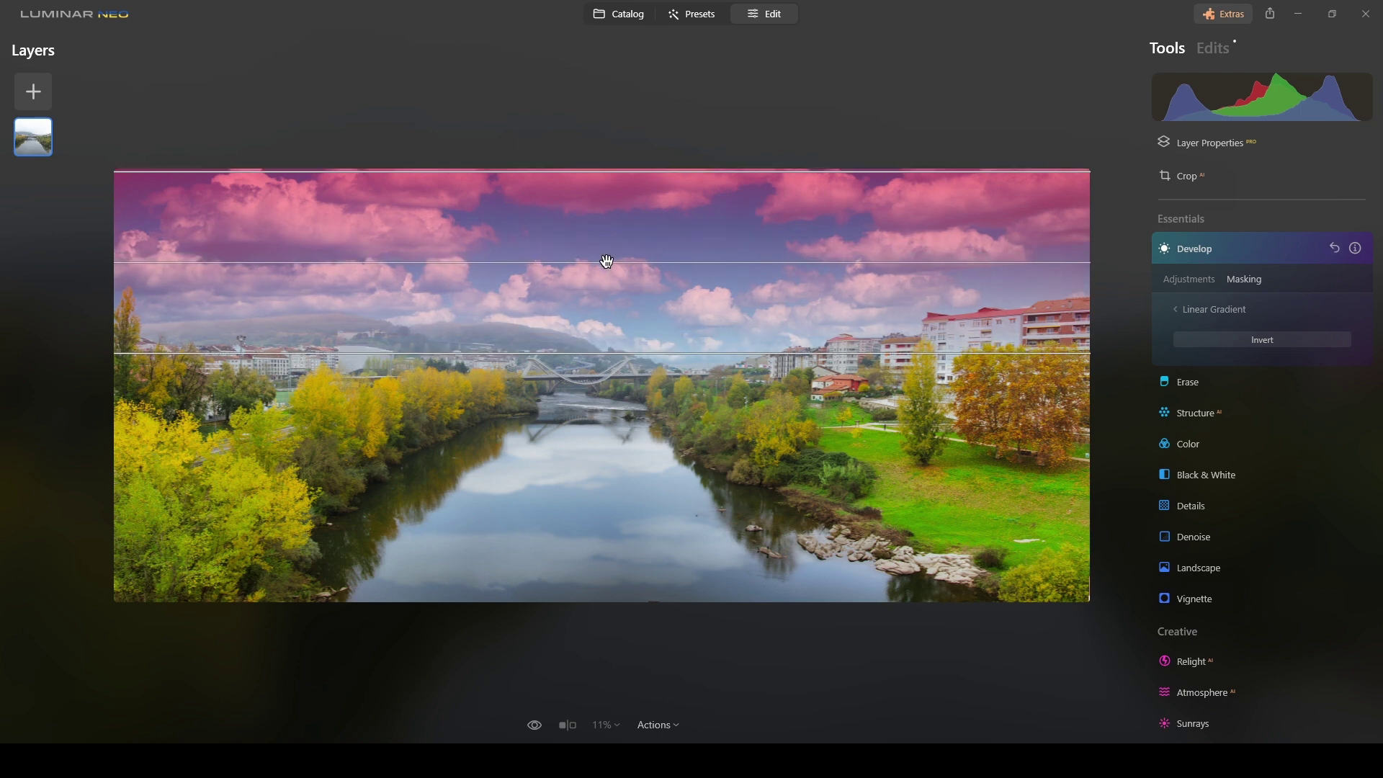
left_click_drag(605, 262, 606, 253)
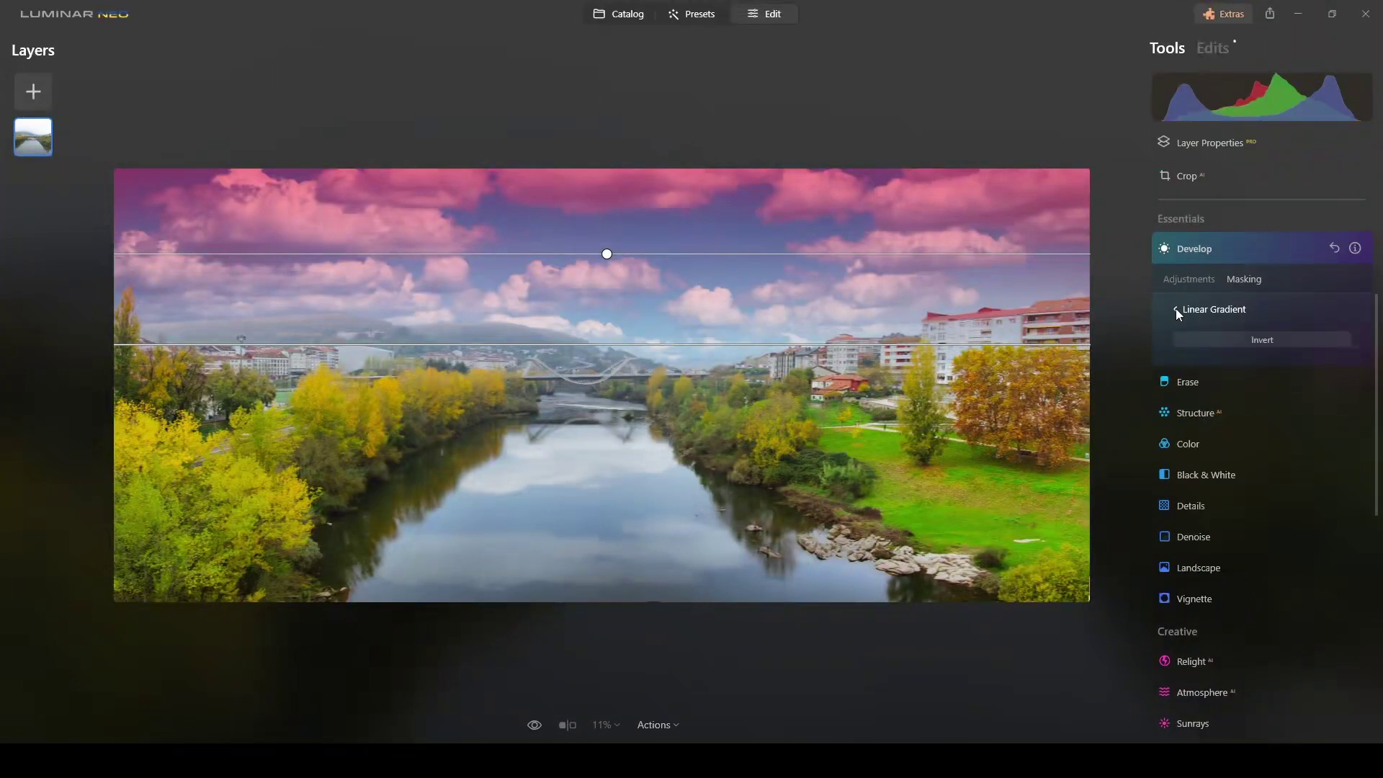
- Set Exposure to -0.85 and redraw the gradient upward from the photo's bottom
left_click(1197, 278)
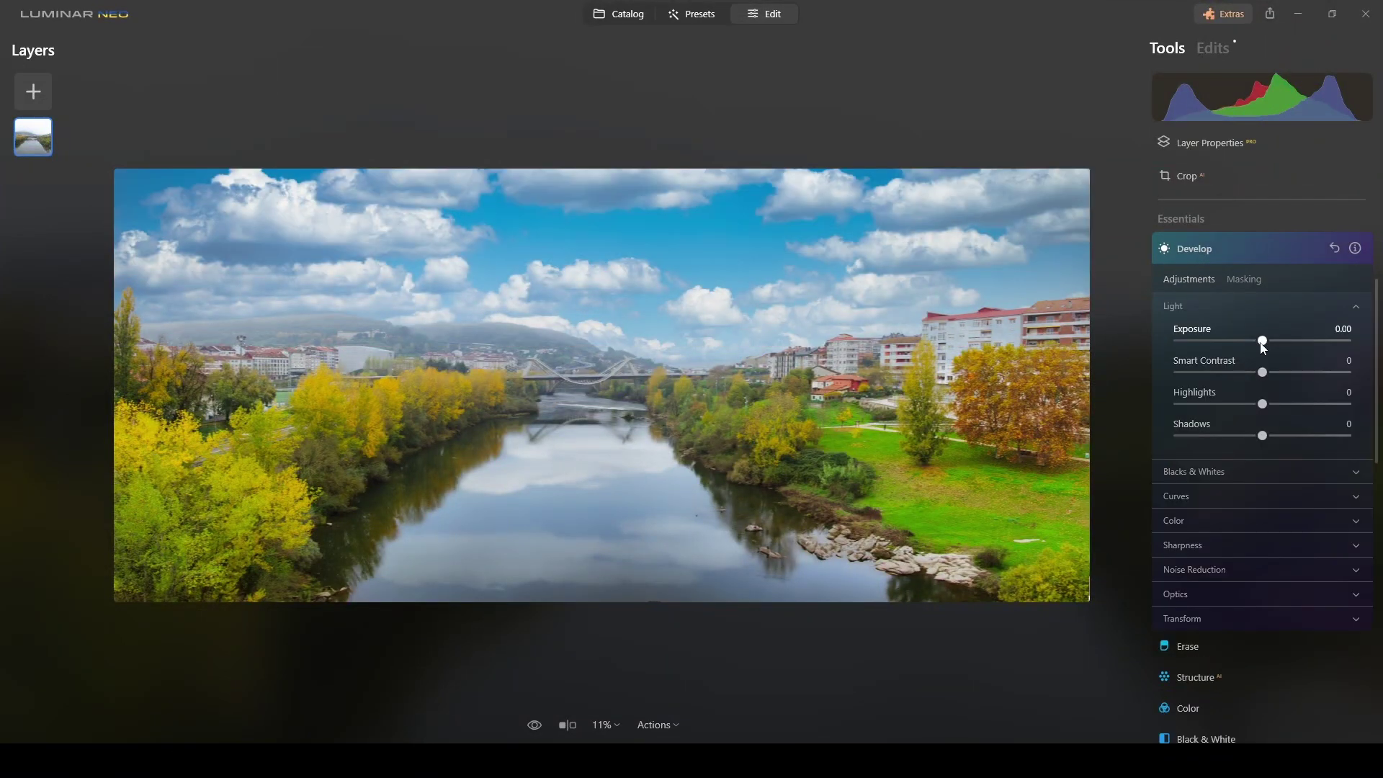
left_click_drag(1263, 345, 1249, 347)
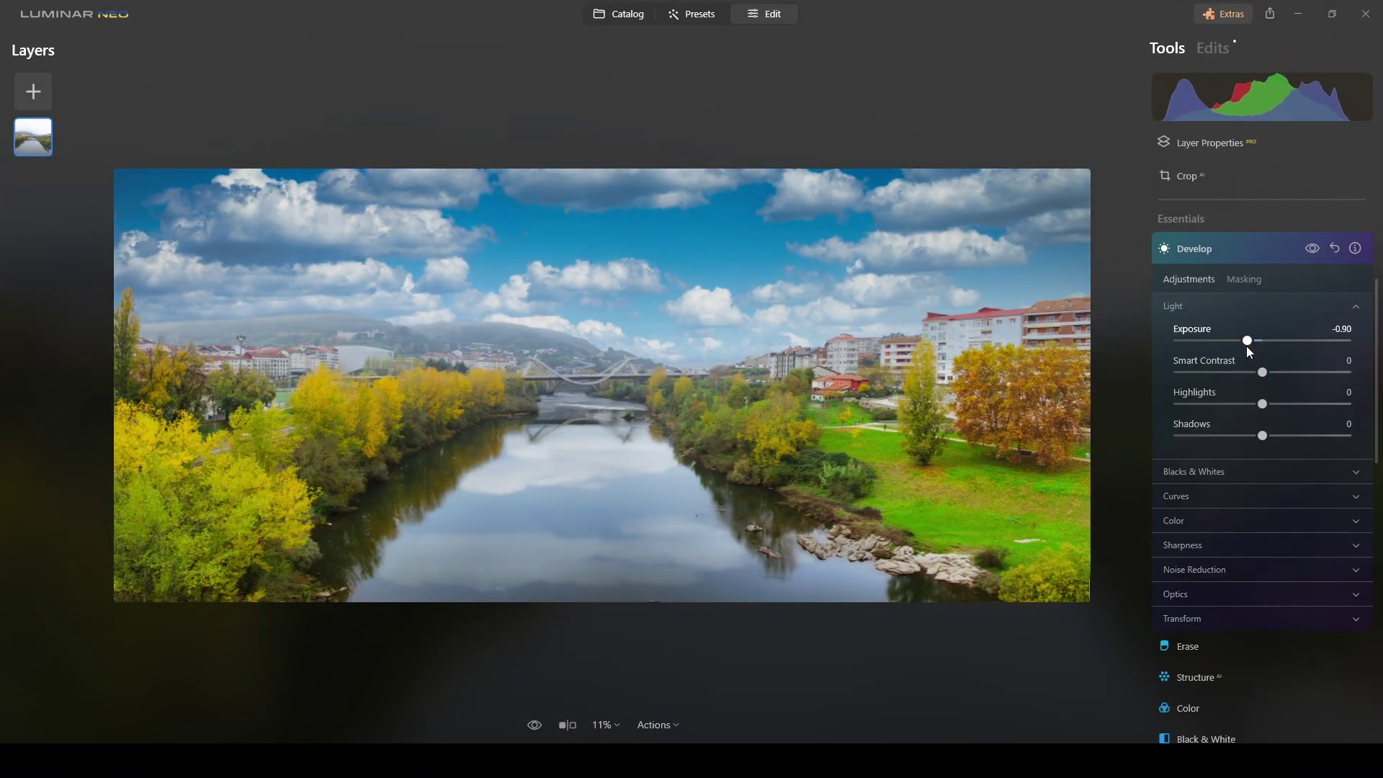
left_click(1244, 278)
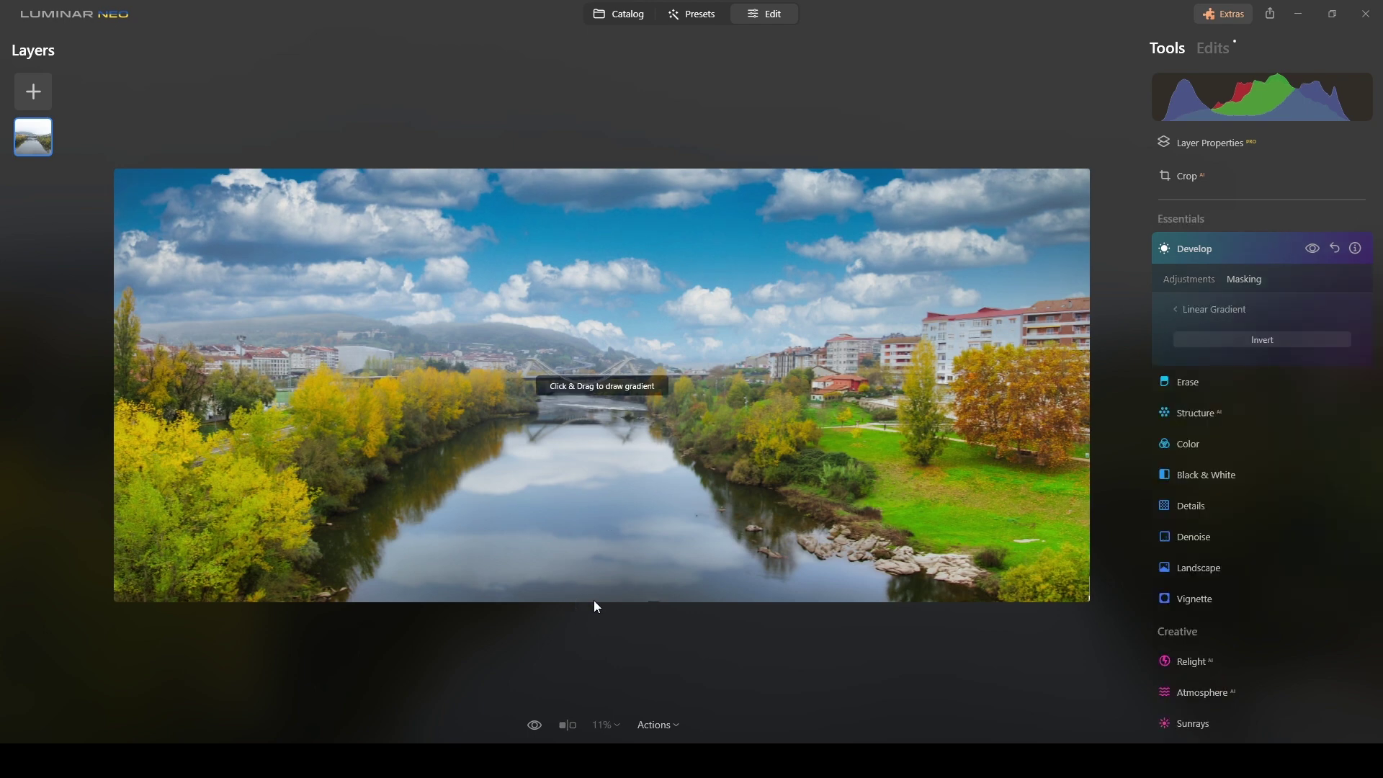
left_click_drag(594, 601, 596, 347)
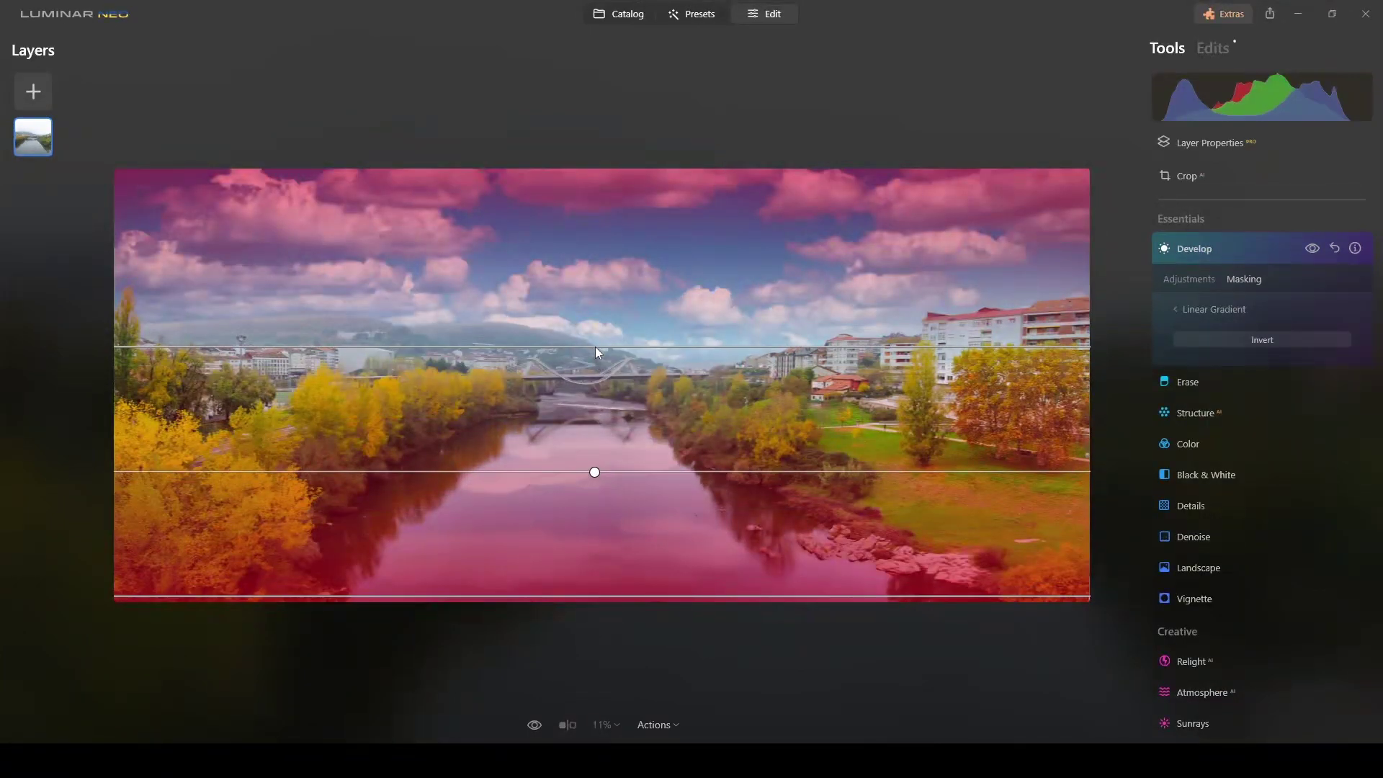
left_click_drag(592, 472, 597, 496)
left_click(1180, 278)
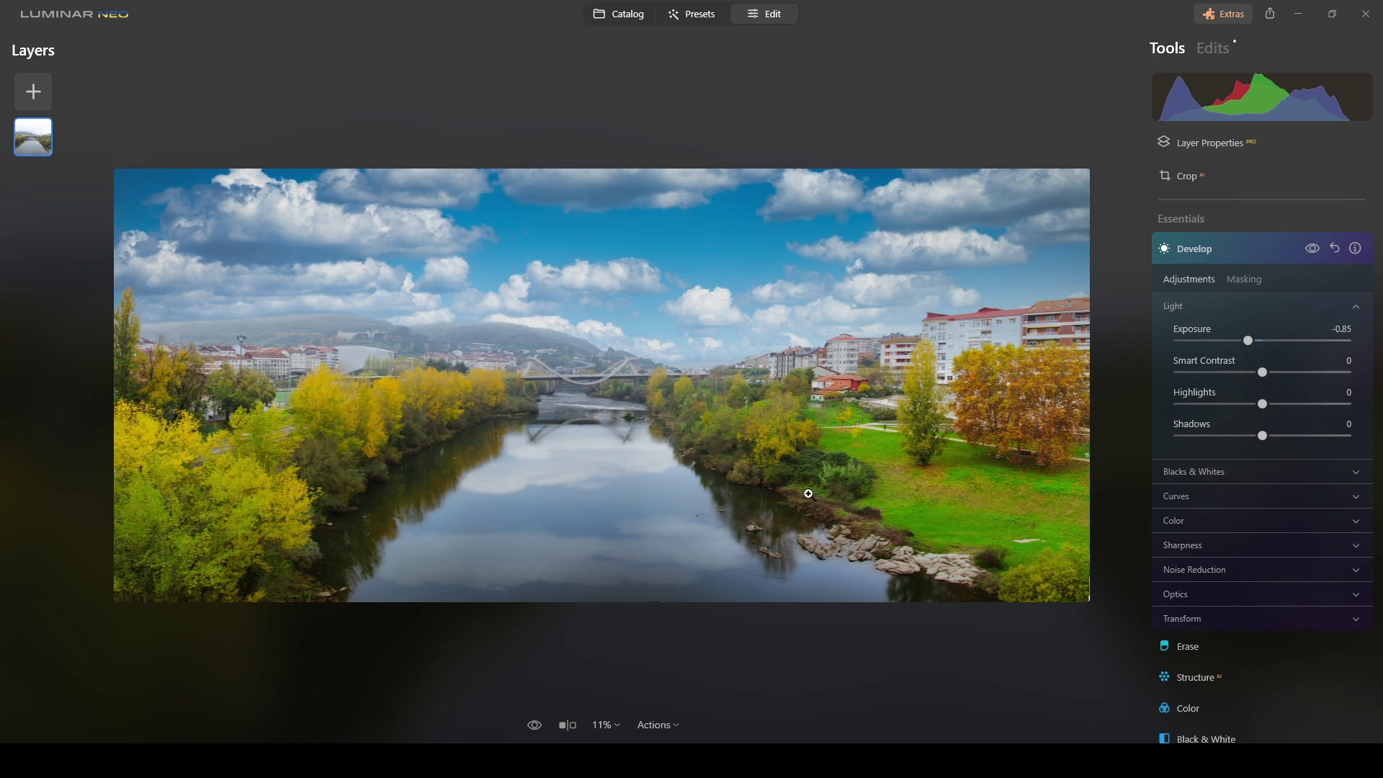
left_click(1245, 246)
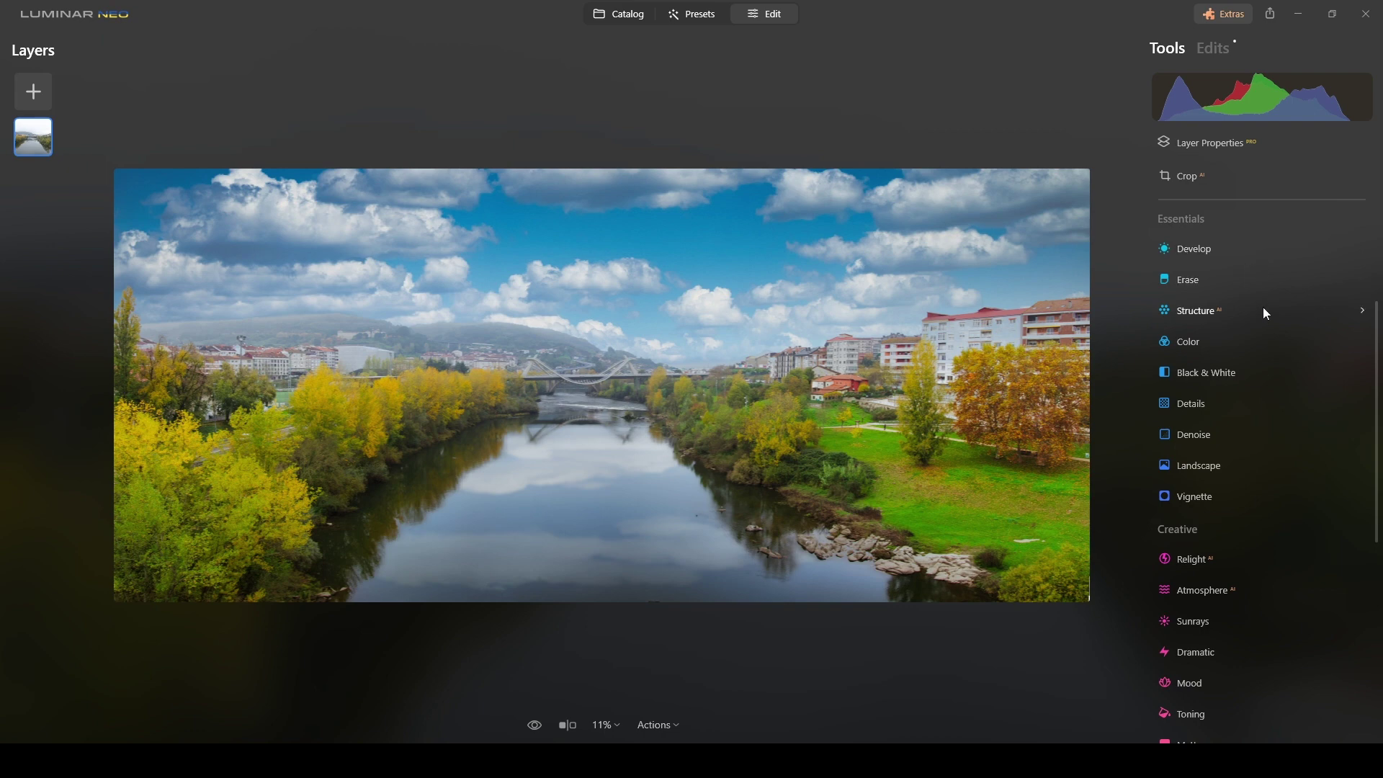
scroll(1263, 307, "down", 1)
scroll(1262, 308, "down", 1)
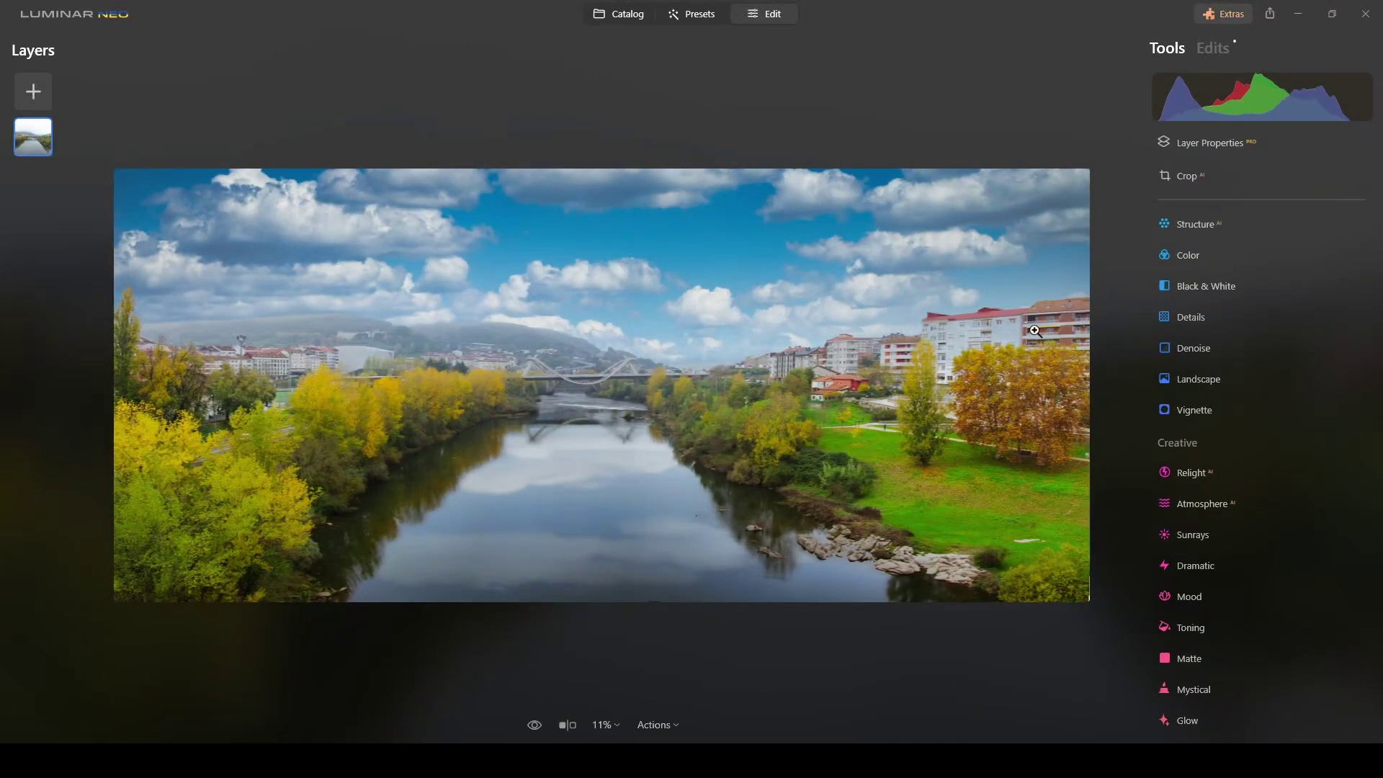
scroll(1236, 433, "down", 2)
- Show the Edits list with Develop collapsed and the Sky AI settings expanded
left_click(1214, 50)
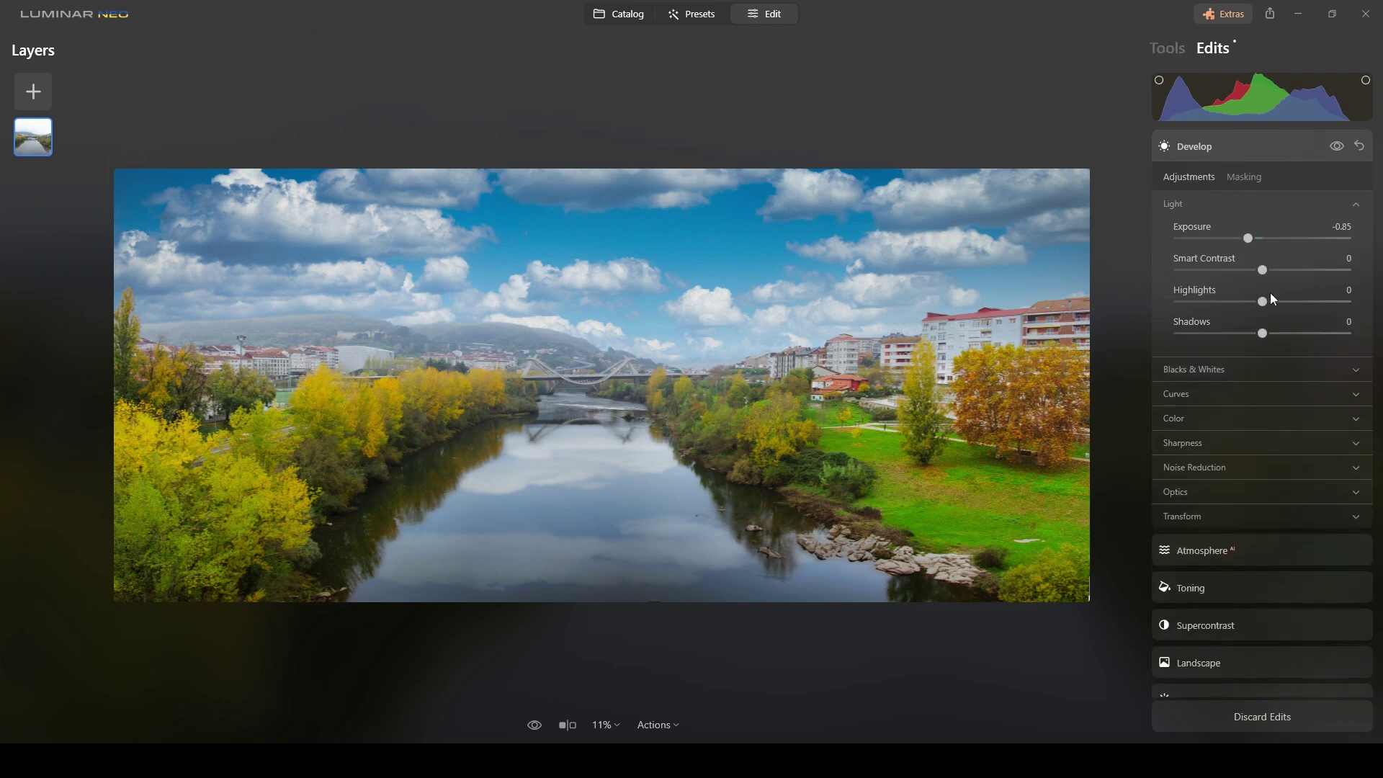
left_click(1248, 152)
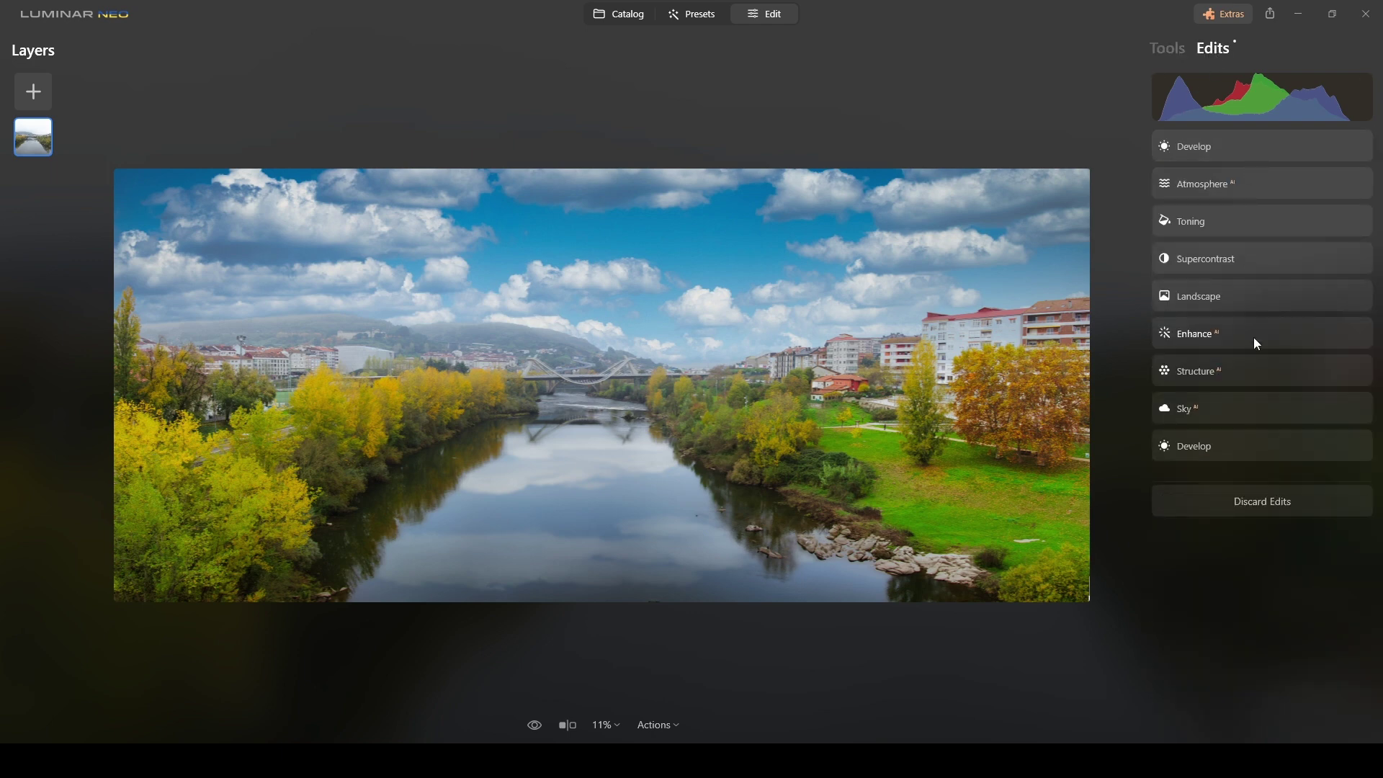
left_click(1266, 401)
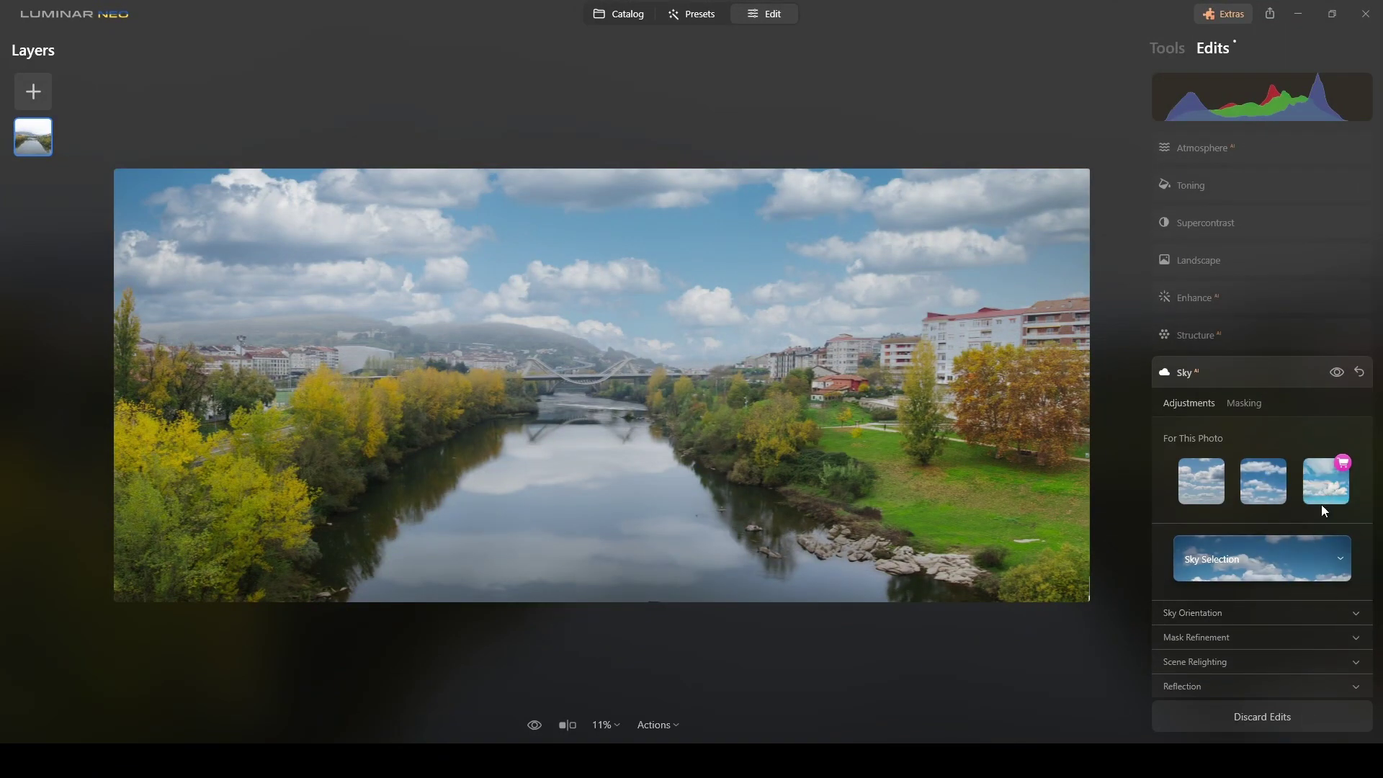
- Preview several replacement skies and settle on the dramatic golden cloudy sunset
left_click(1341, 559)
scroll(1270, 433, "down", 8)
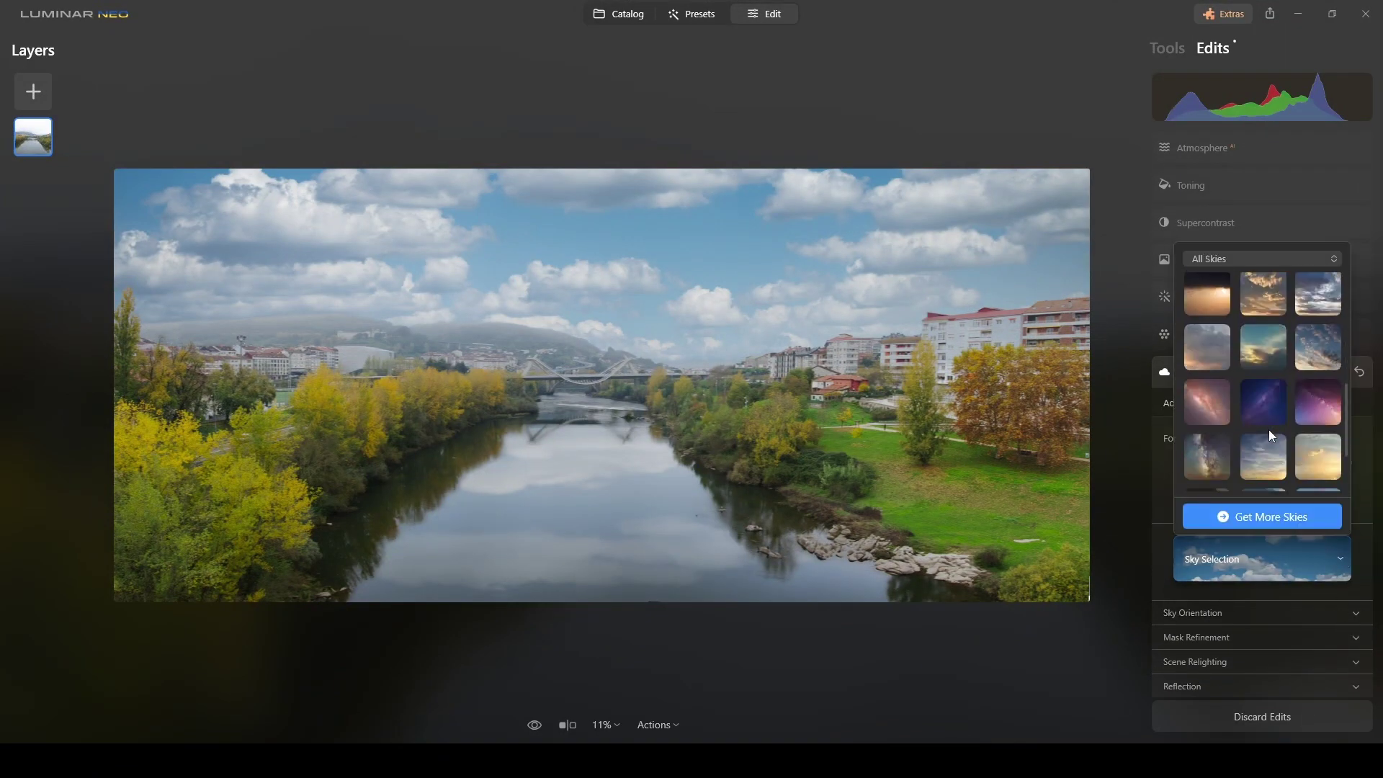
scroll(1270, 428, "down", 2)
left_click(1318, 358)
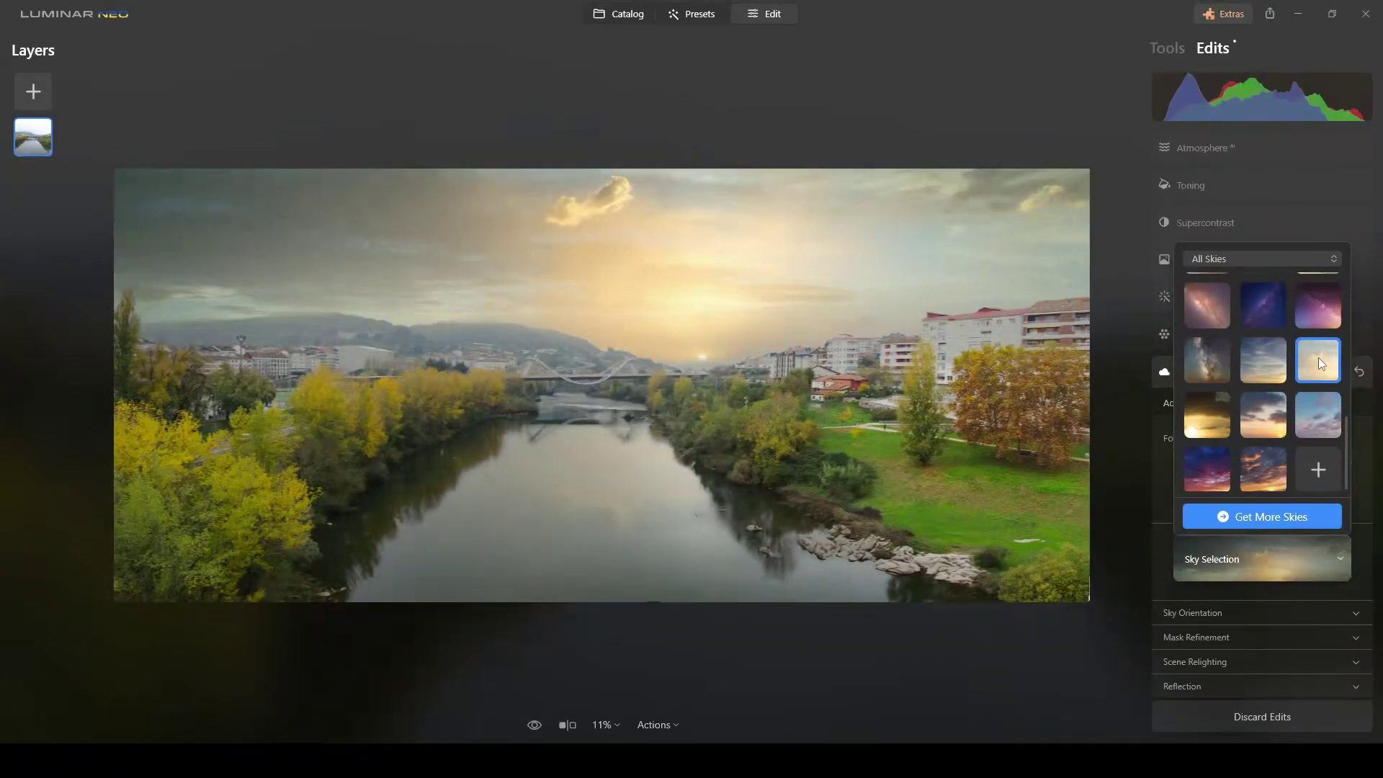
left_click(1265, 416)
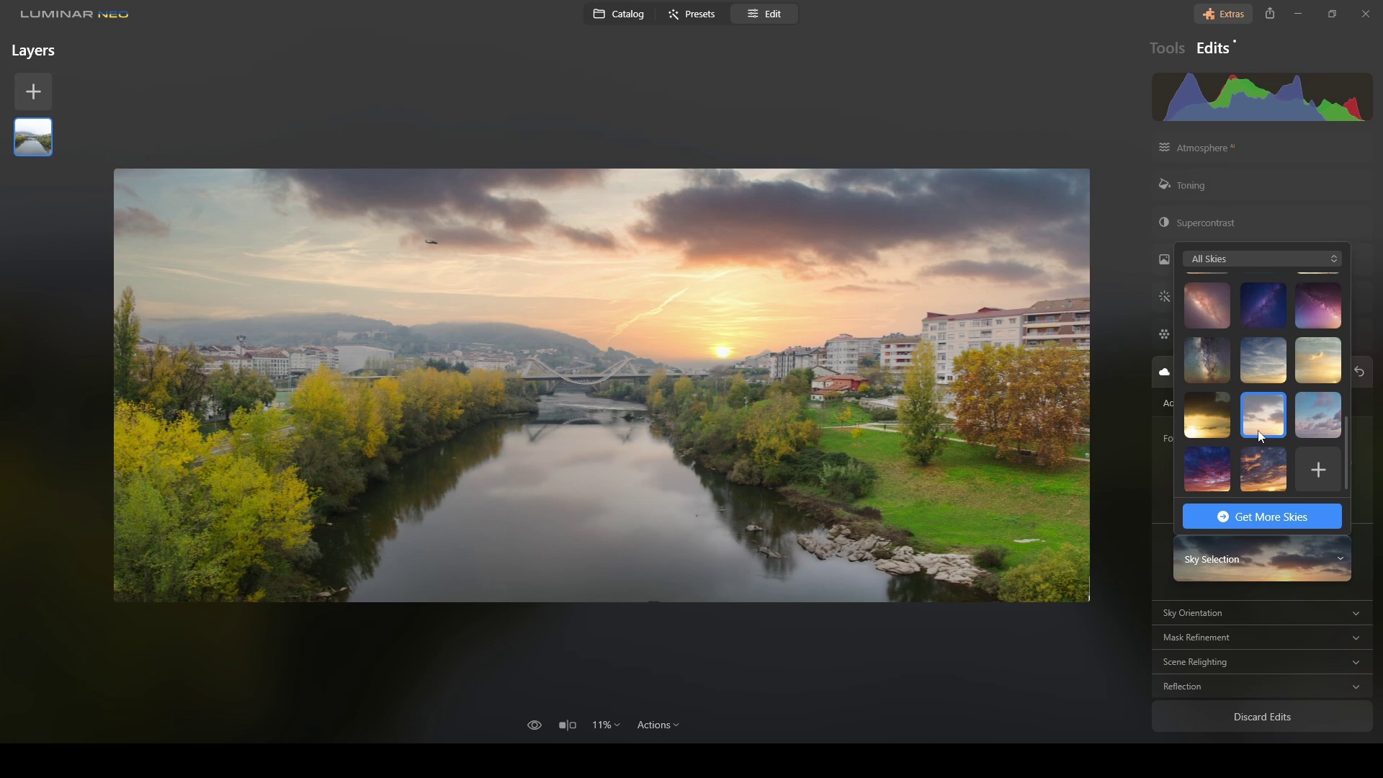
left_click(1268, 472)
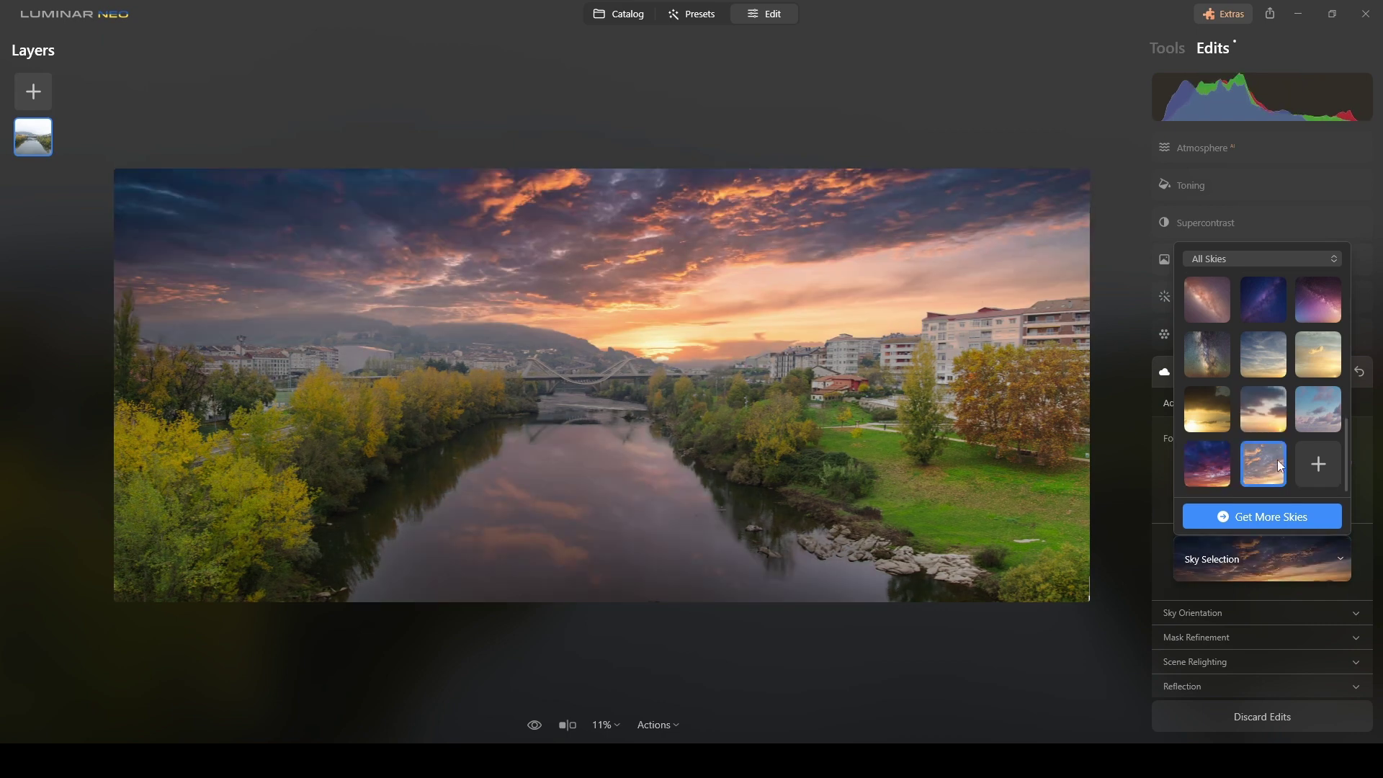
left_click(1318, 405)
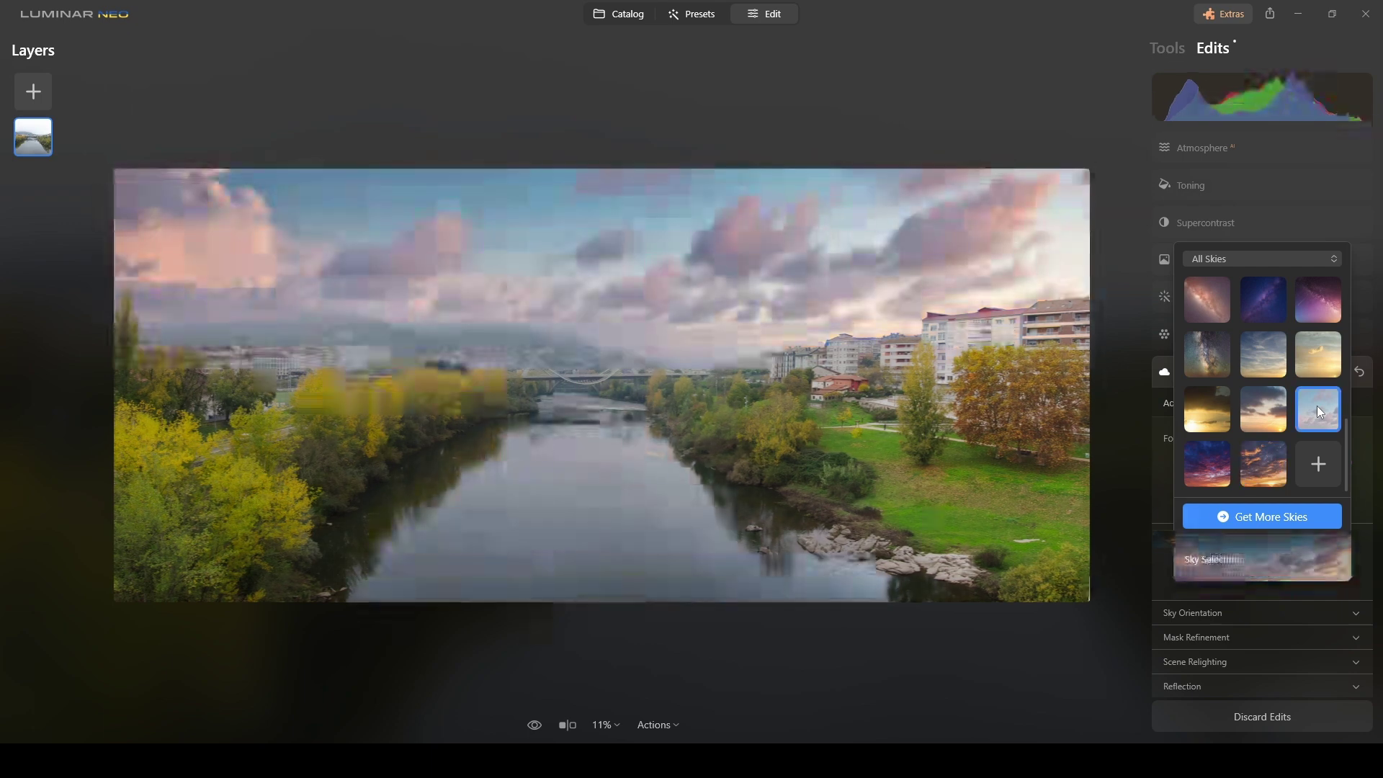
scroll(1317, 400, "up", 4)
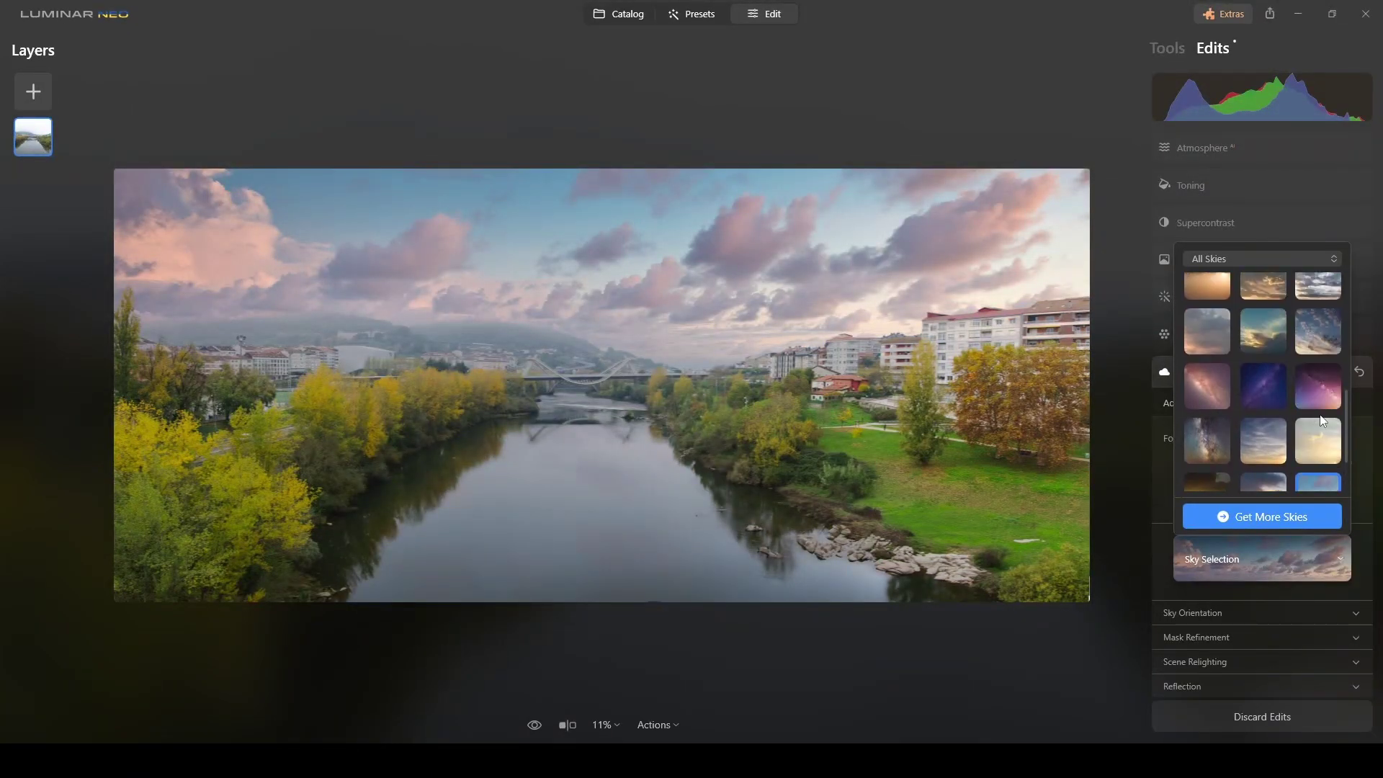
left_click(1321, 449)
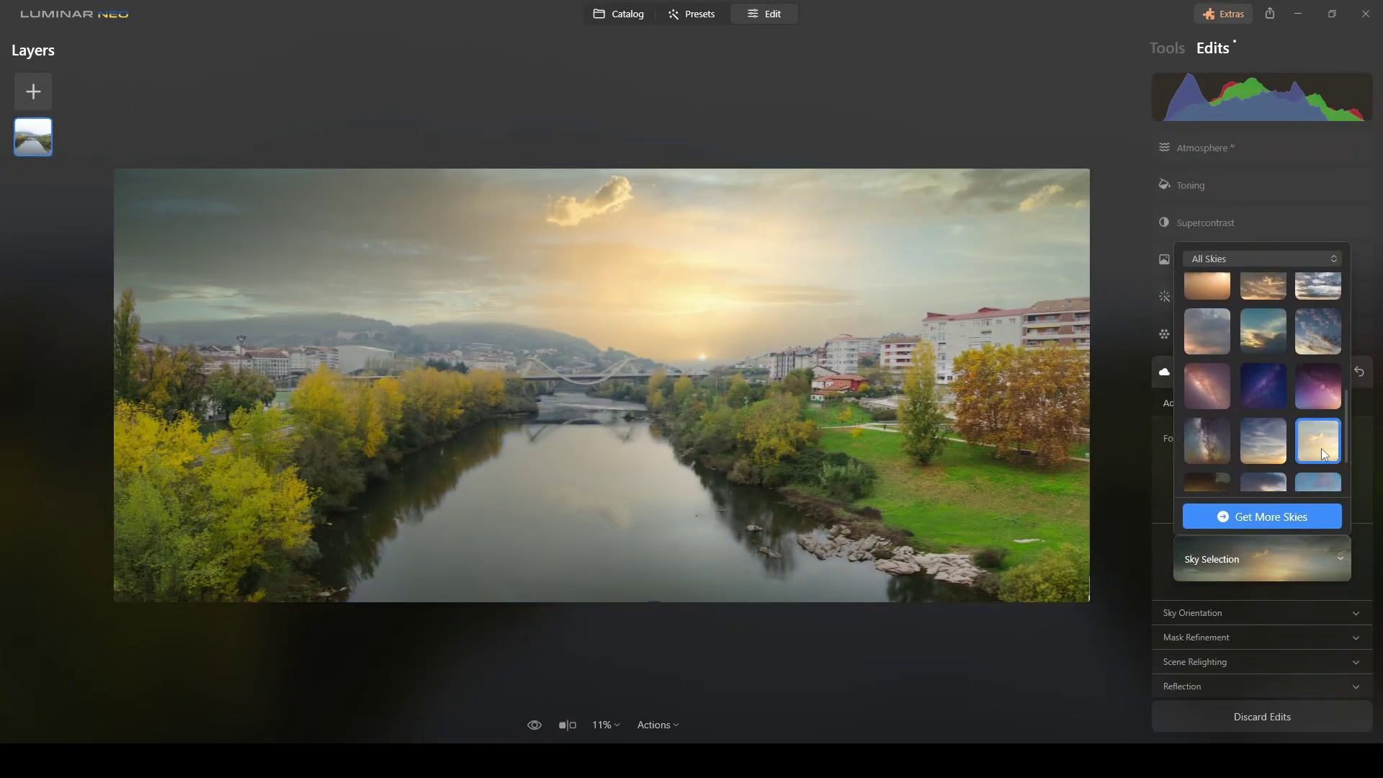
scroll(1317, 367, "up", 5)
scroll(1297, 374, "up", 4)
left_click(1254, 352)
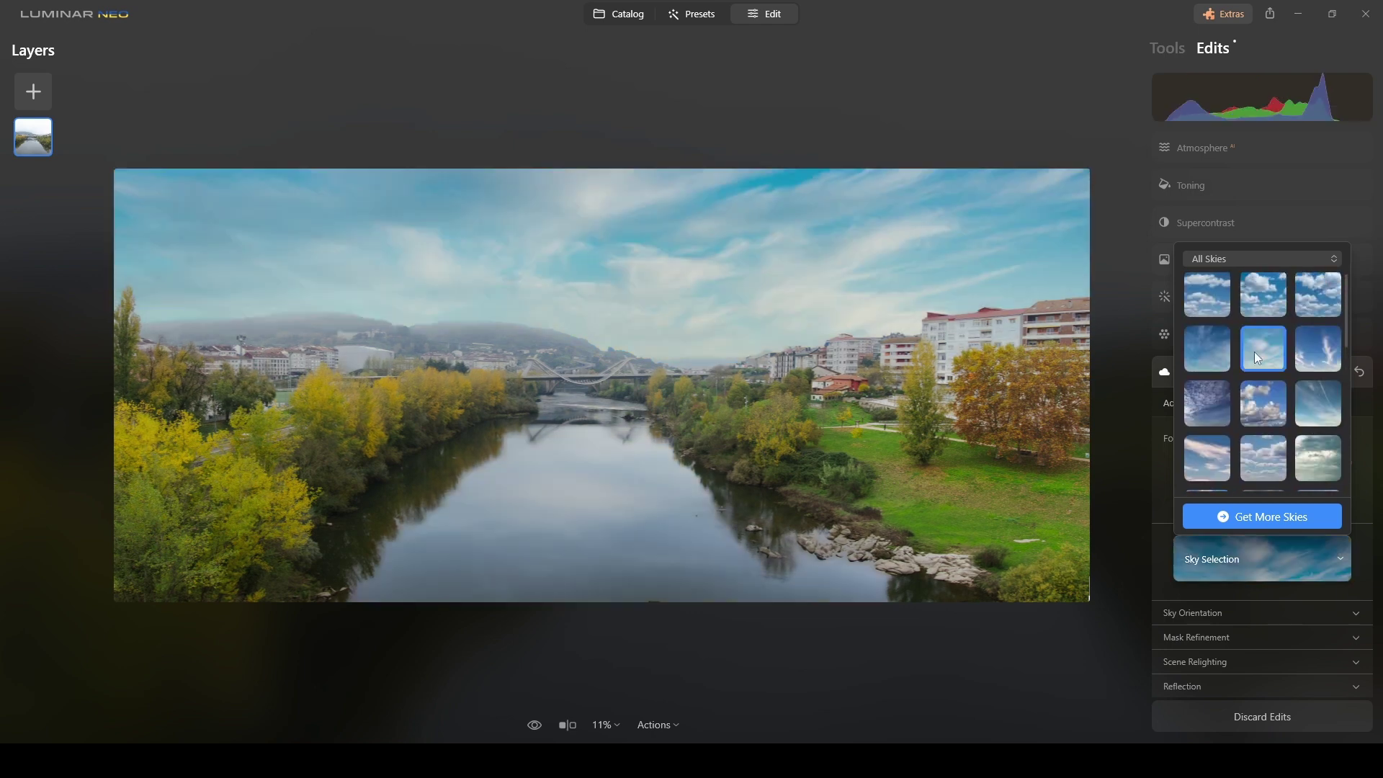
left_click(1209, 358)
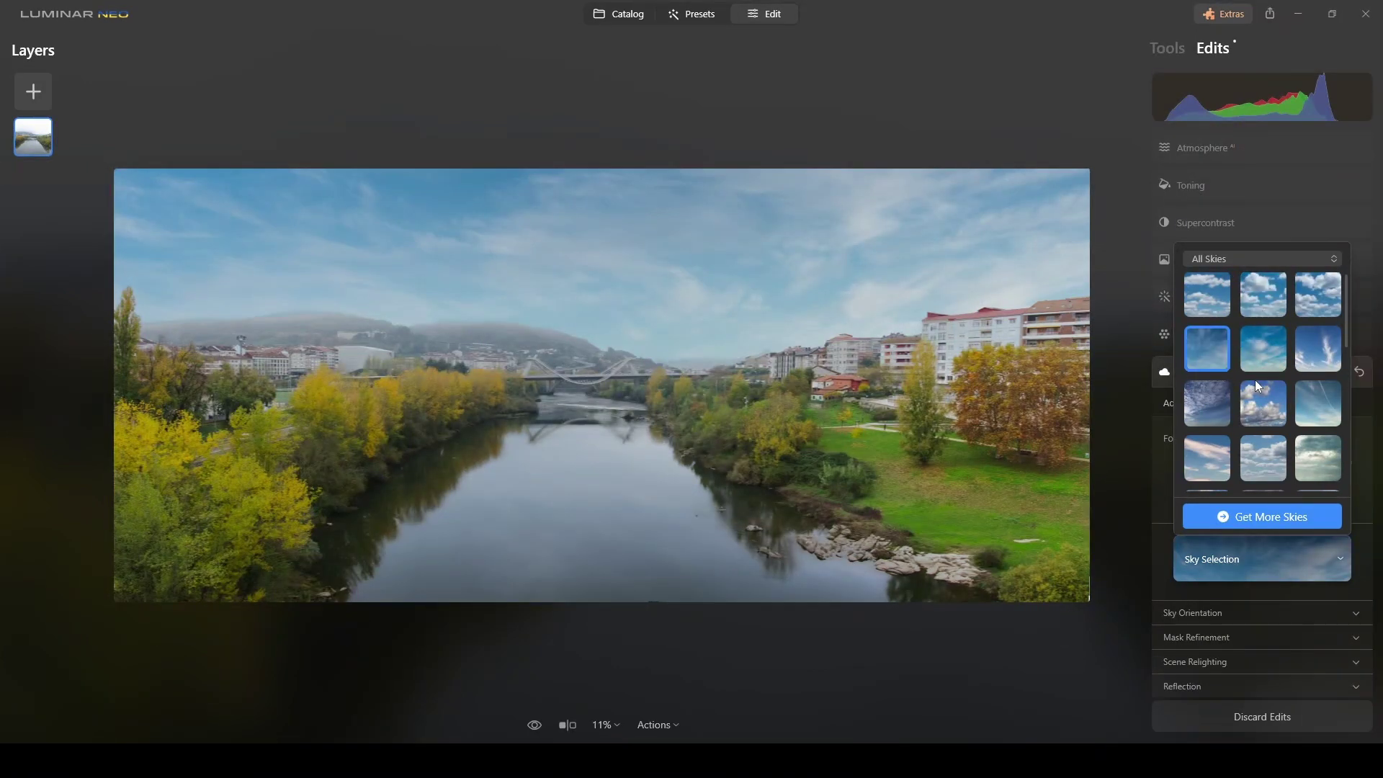
scroll(1264, 387, "down", 5)
left_click(1268, 363)
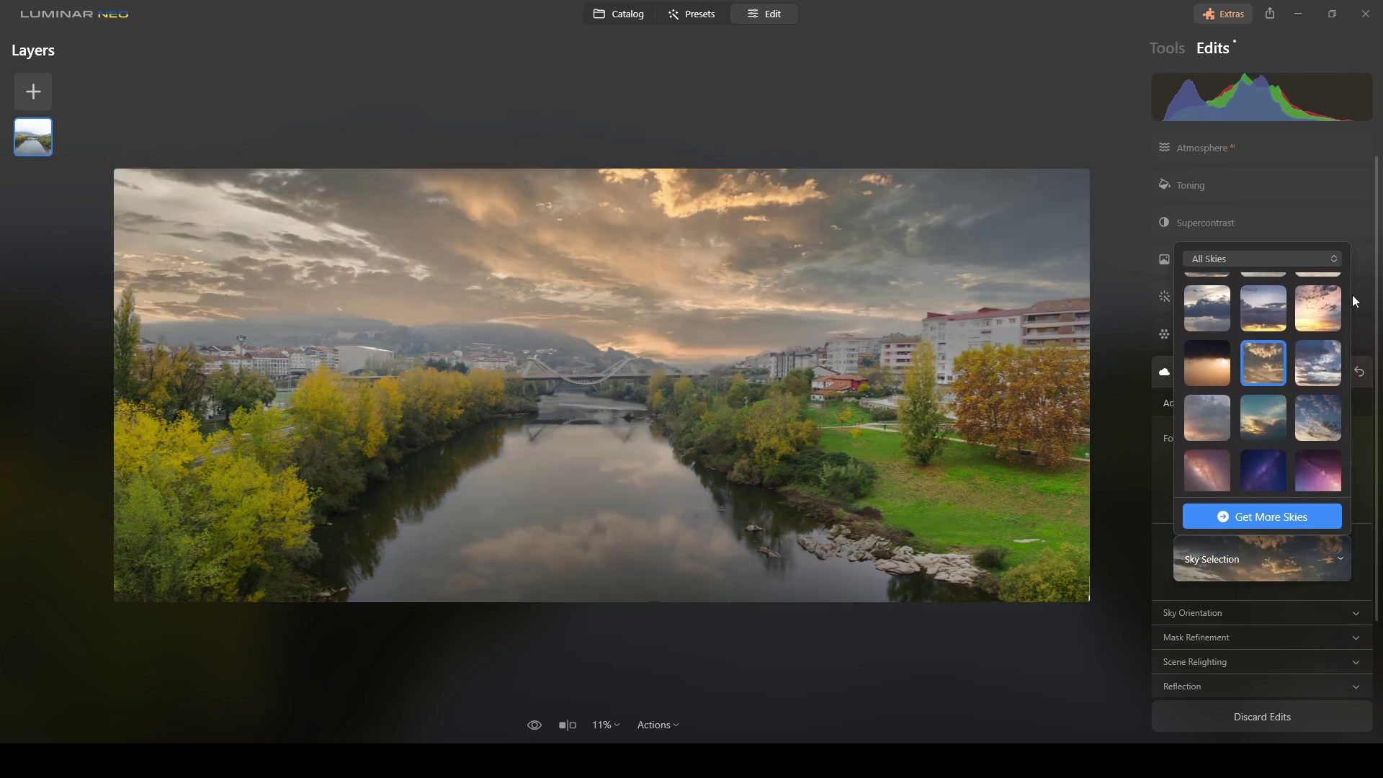
left_click(1359, 299)
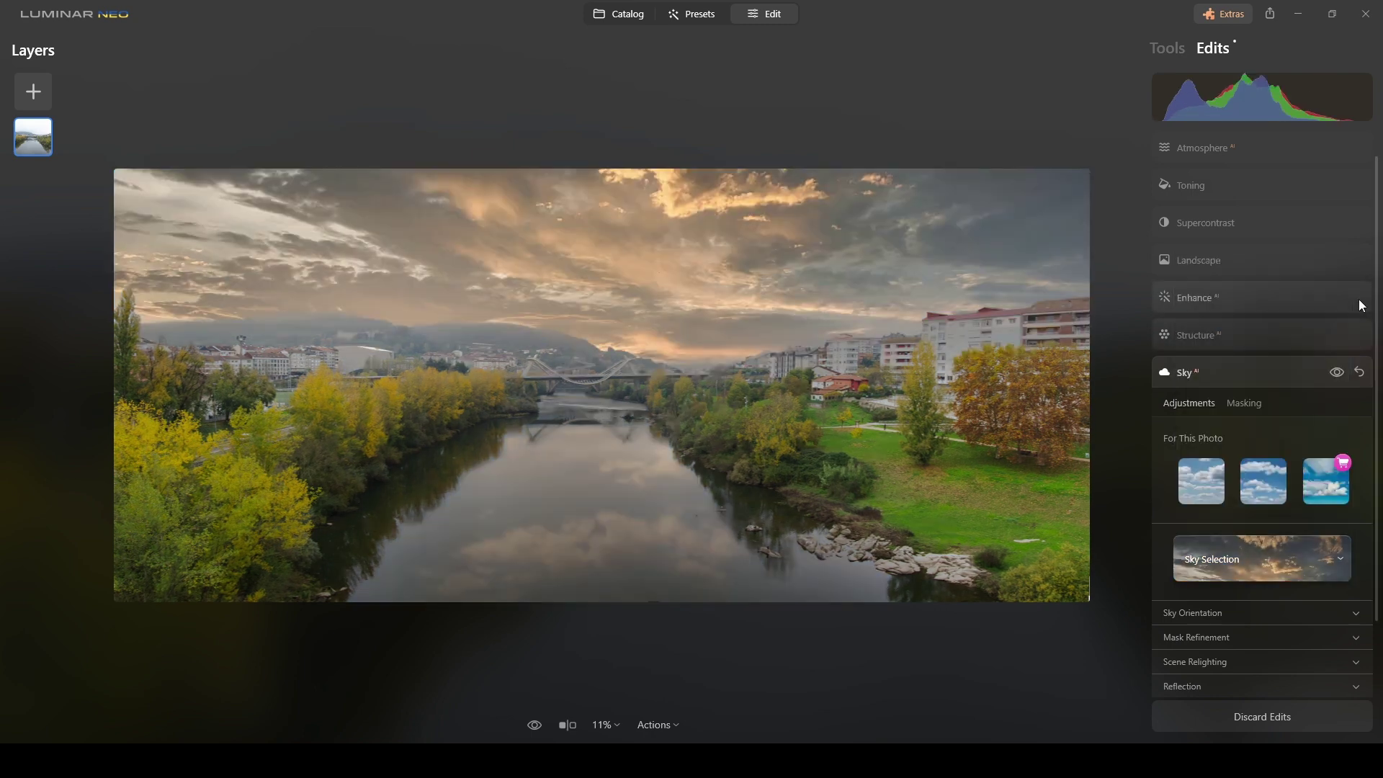
scroll(1277, 379, "up", 5)
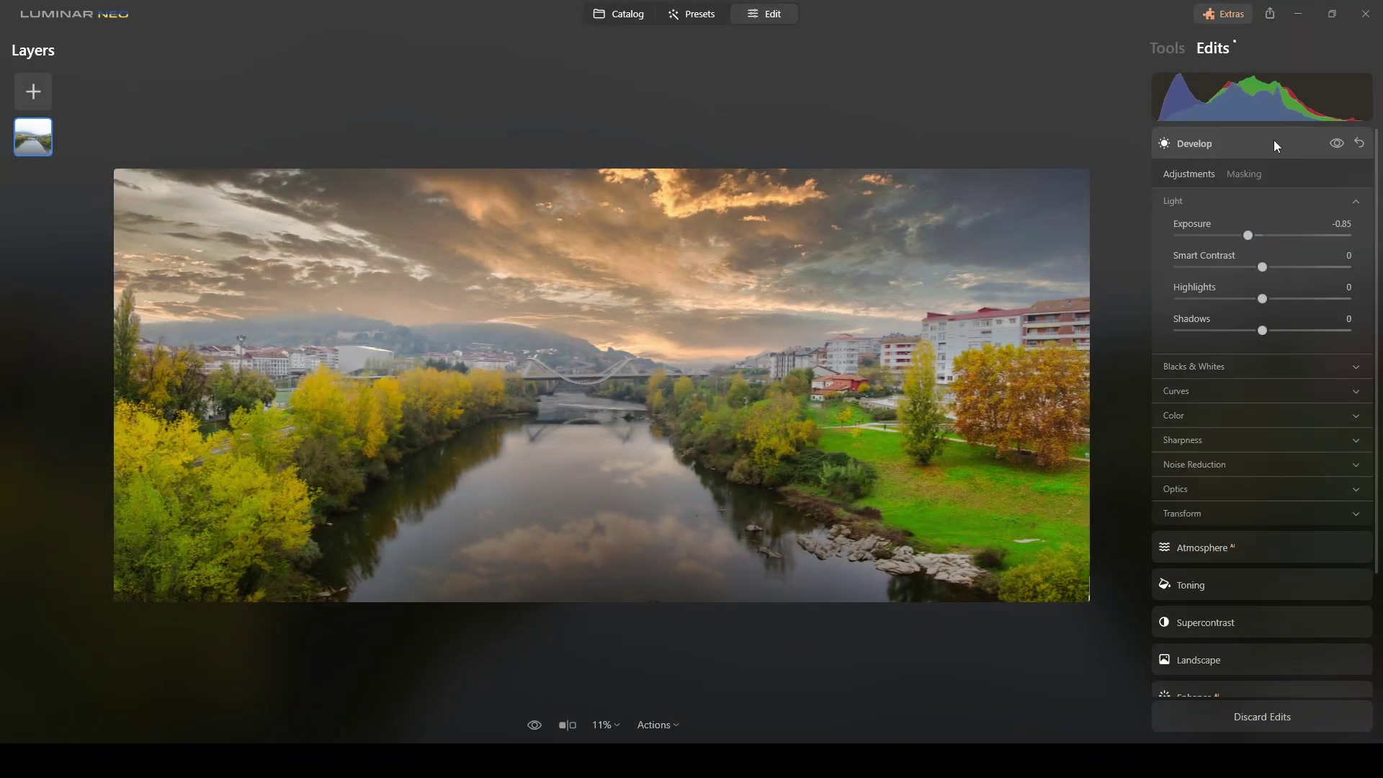
- Collapse Develop in the edits list and return to the full Tools list
left_click(1275, 142)
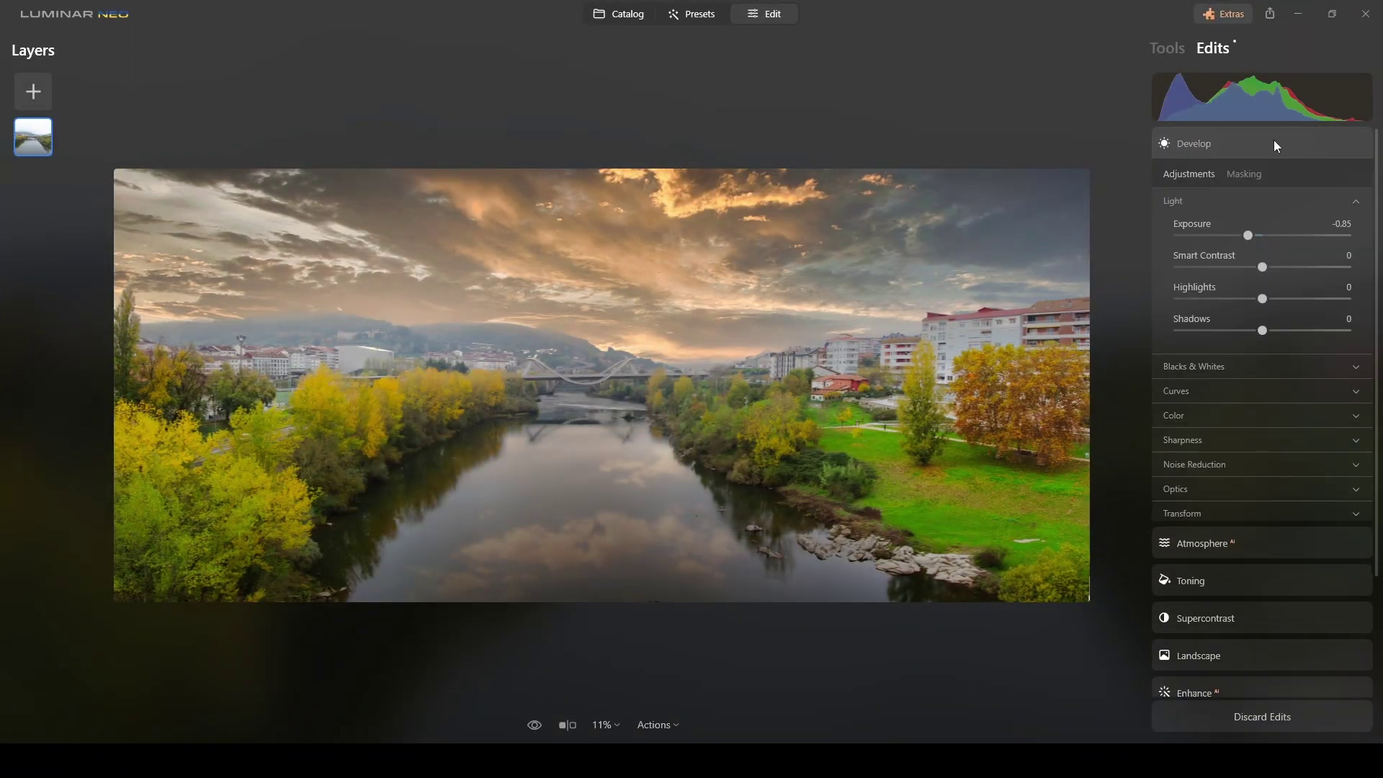
left_click(1172, 52)
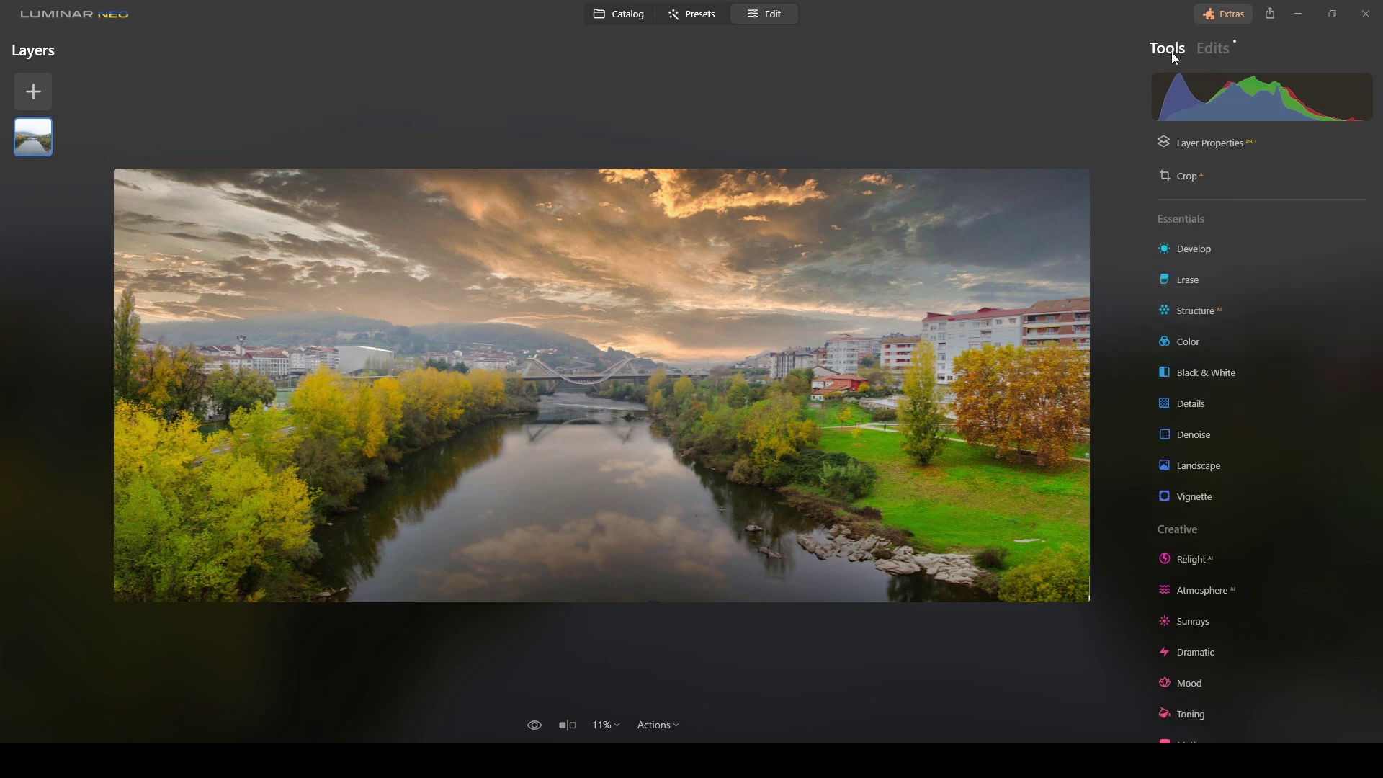